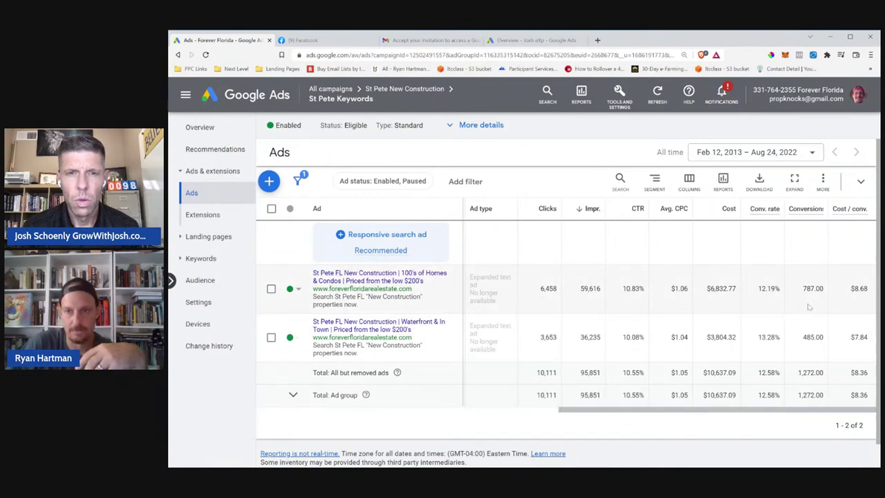
Highlight total conversions 1,272.00, cost per conversion $8.36, and the two ads' CTRs 10.83% and 10.08%
left_click_drag(828, 377, 798, 377)
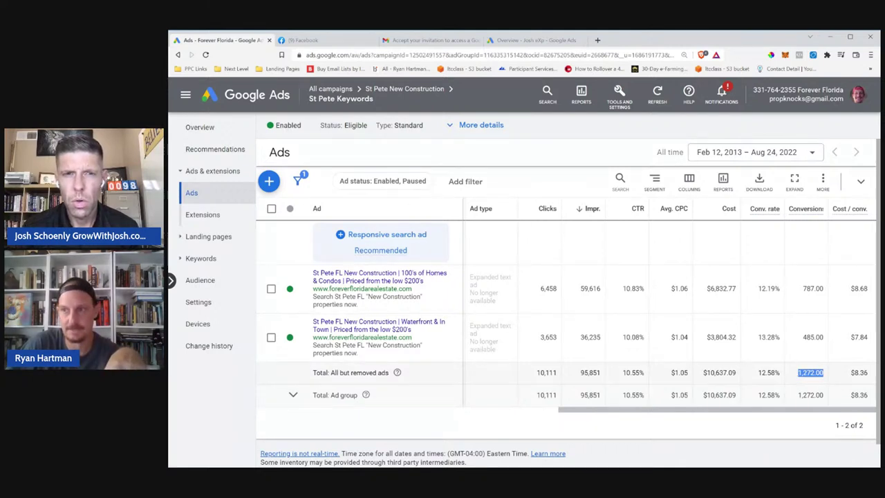
left_click_drag(870, 372, 859, 373)
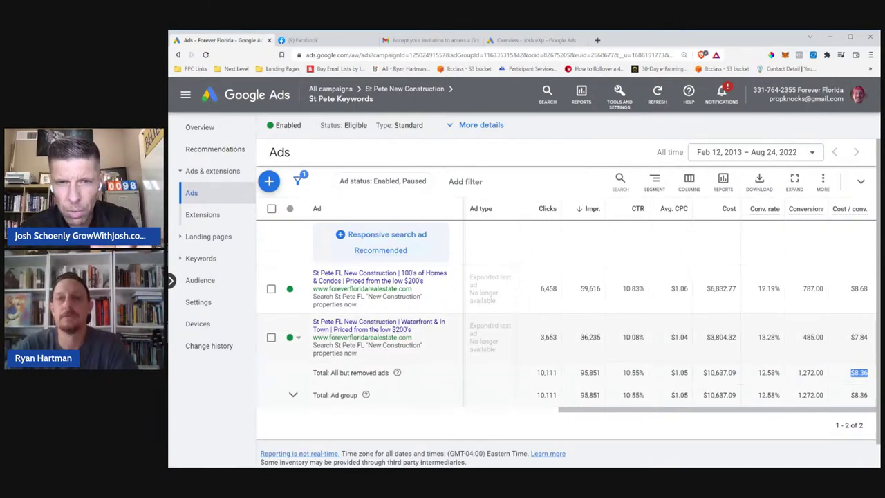
left_click(622, 289)
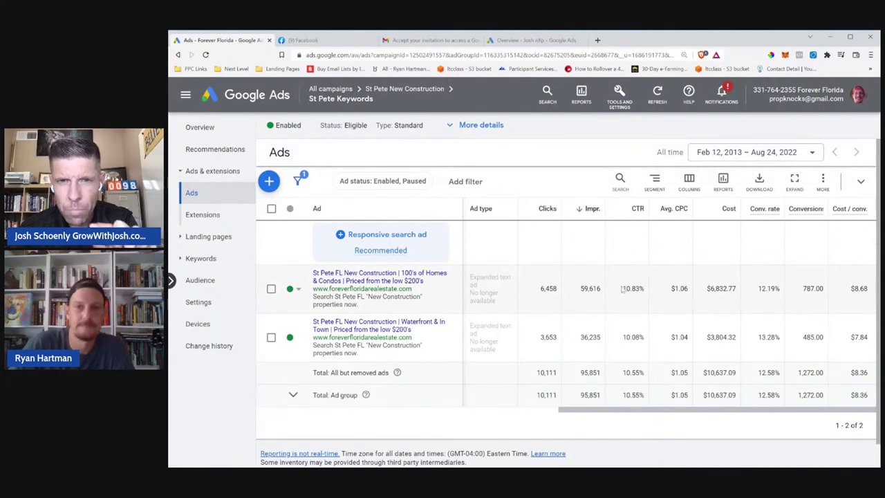
left_click_drag(622, 289, 645, 290)
left_click_drag(622, 337, 646, 342)
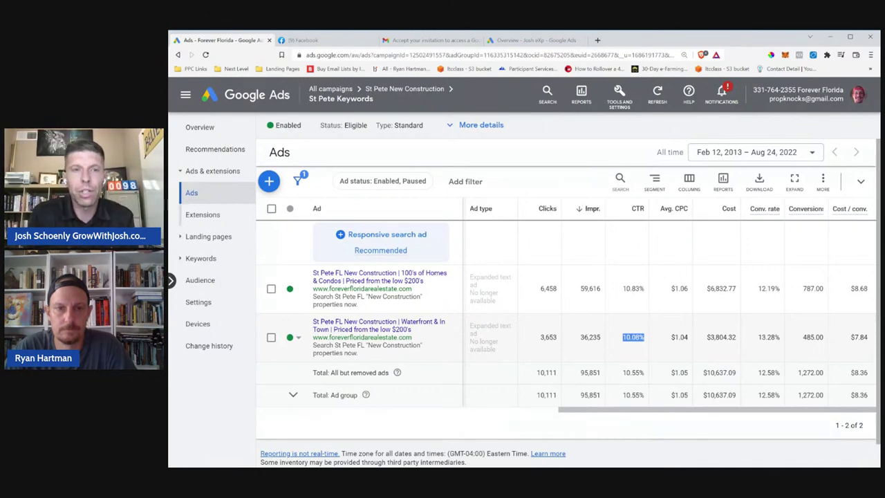
Search Google for 'st pete fl real estate' in a new browser tab
left_click(599, 42)
type("google.com")
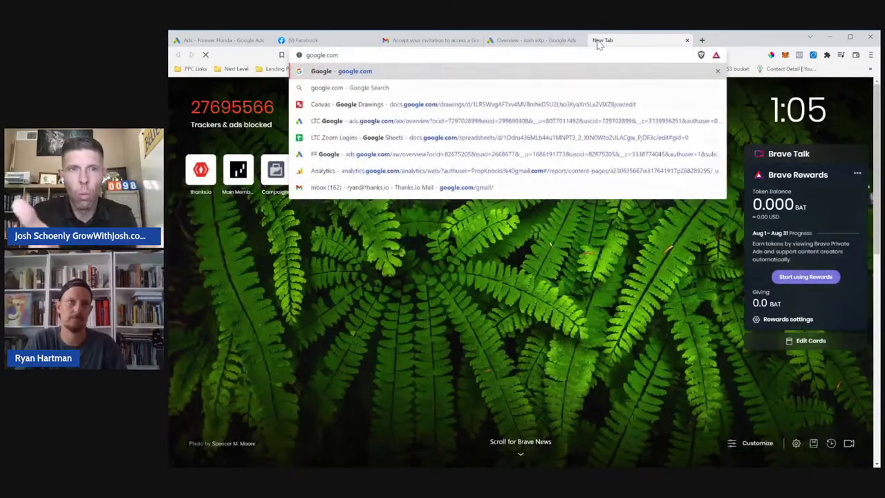
key("Return")
type("tampa")
key("BackSpace")
key("BackSpace")
key("BackSpace")
key("BackSpace")
key("BackSpace")
type("st pete fl real estat")
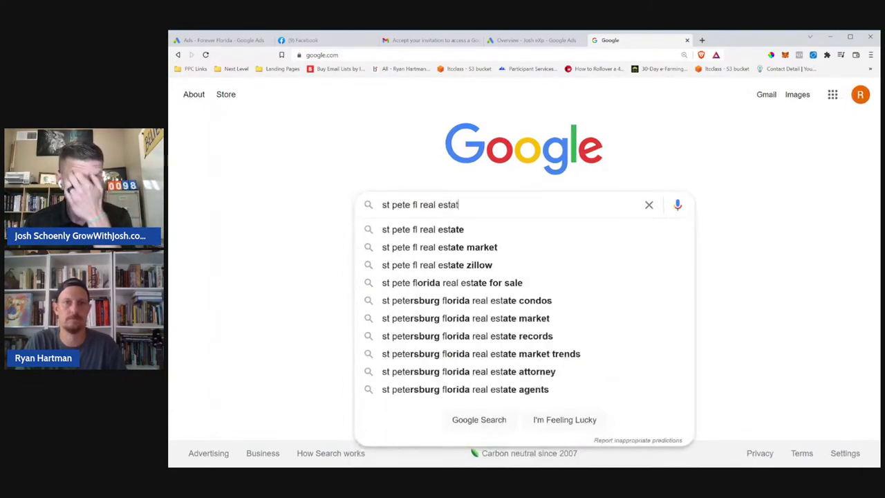
type("e")
key("Return")
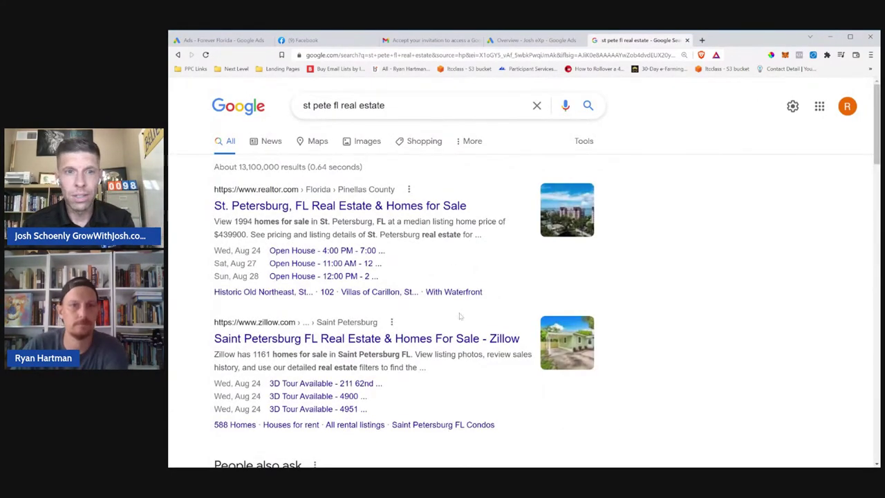
Scroll through the St Pete organic results, then select the search query
scroll(462, 316, "down", 3)
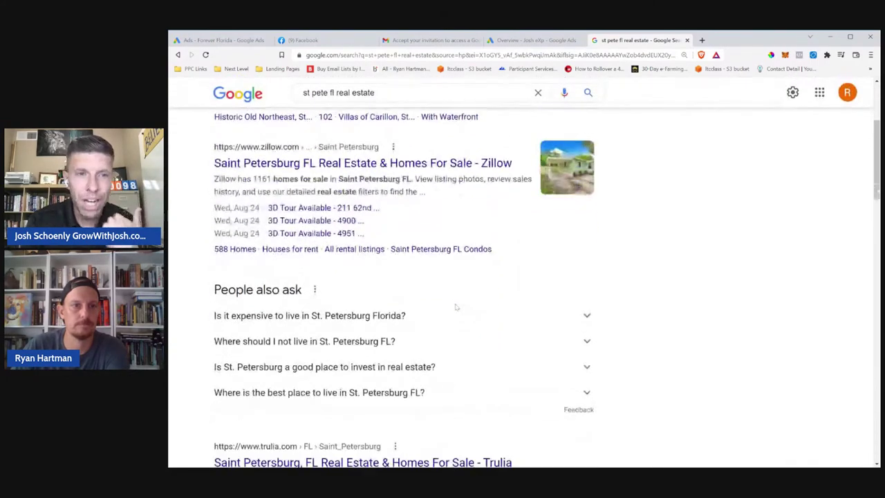
scroll(457, 306, "down", 3)
scroll(455, 310, "down", 5)
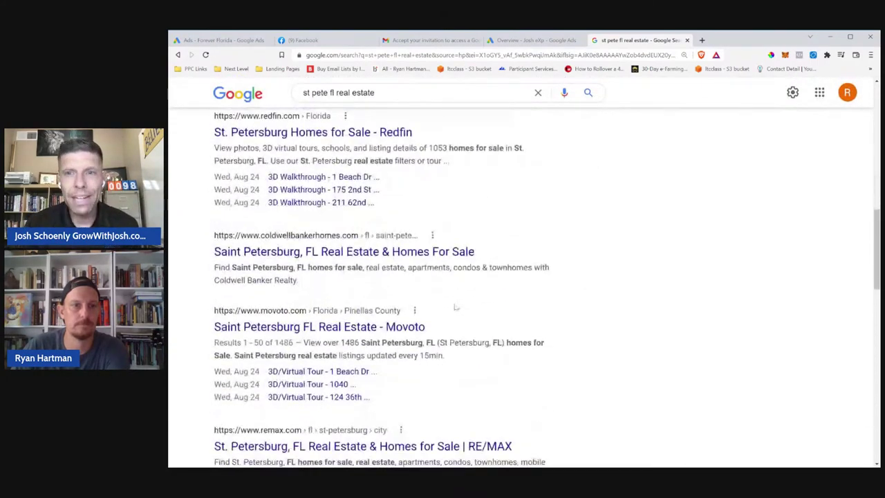
scroll(456, 307, "down", 1)
scroll(456, 307, "down", 2)
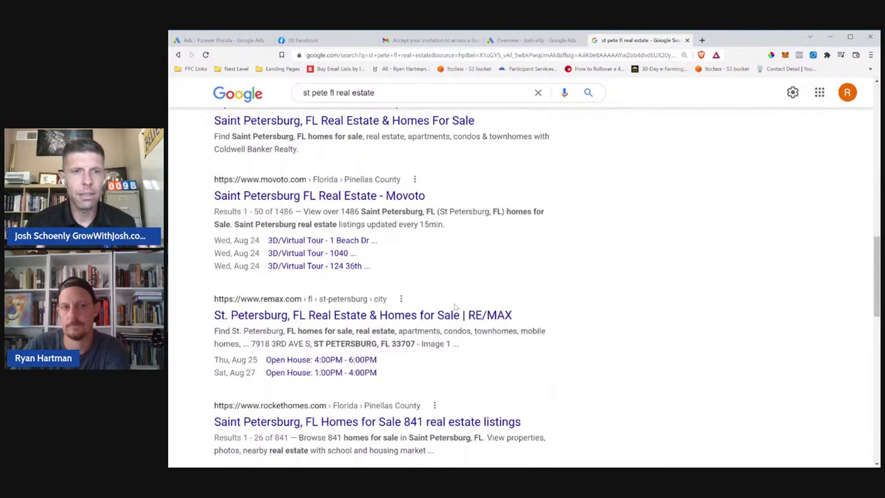
scroll(456, 307, "down", 6)
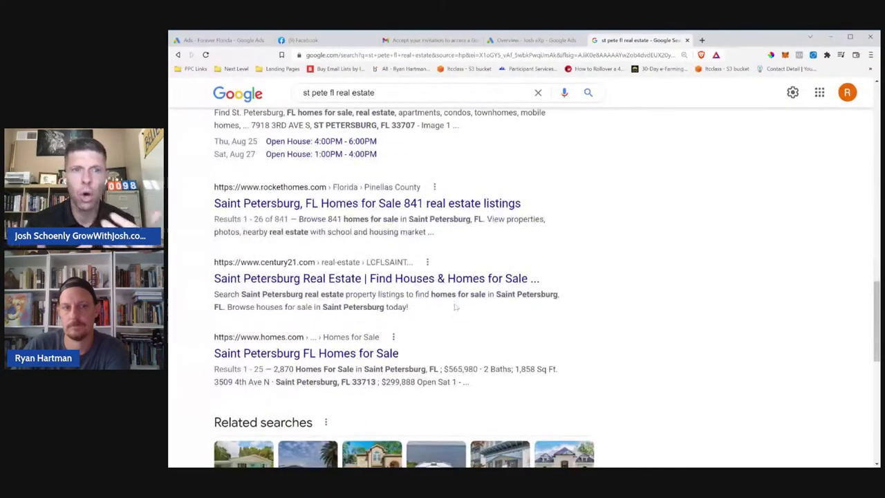
scroll(455, 307, "down", 2)
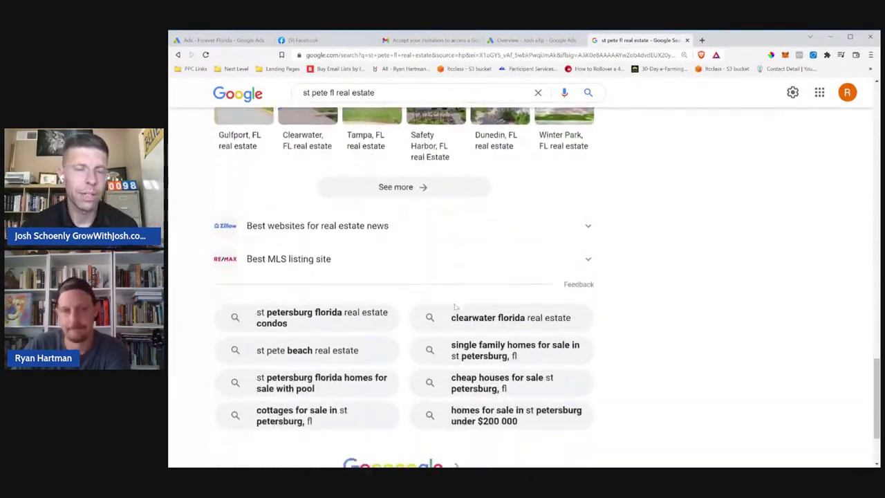
scroll(456, 307, "up", 10)
scroll(456, 307, "up", 8)
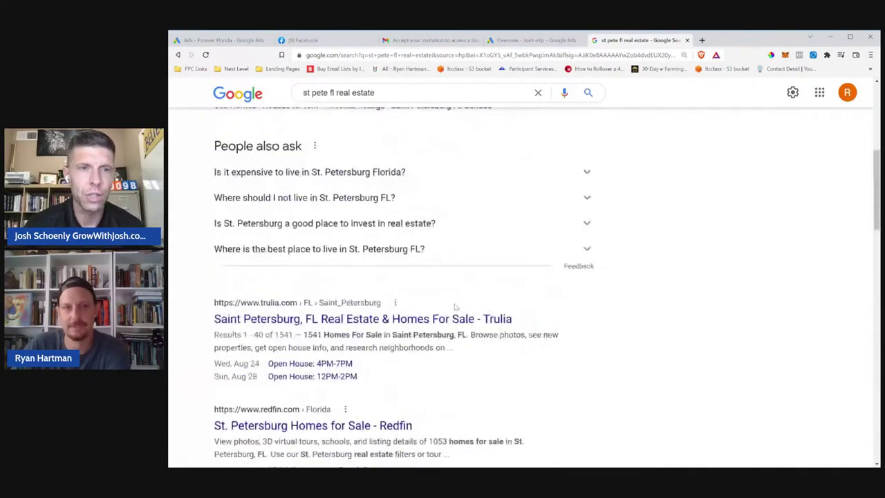
scroll(456, 307, "up", 1)
scroll(457, 243, "down", 1)
scroll(458, 247, "up", 1)
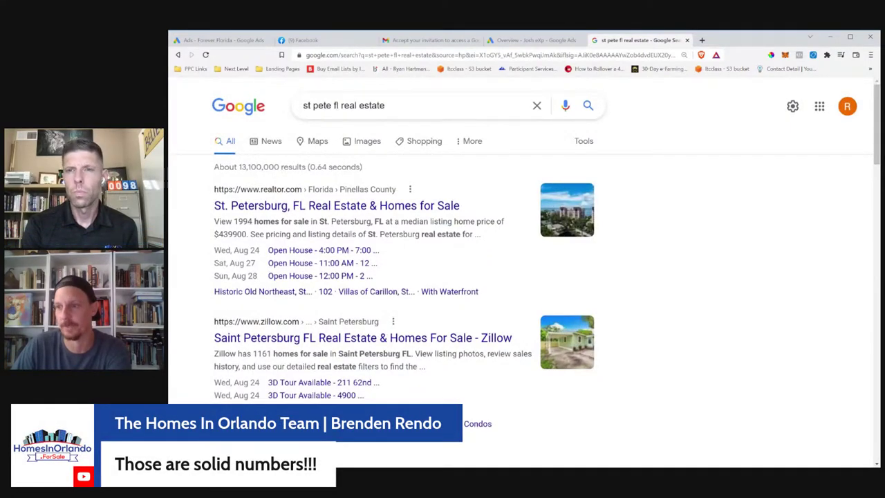
scroll(361, 307, "down", 2)
scroll(361, 307, "down", 1)
scroll(387, 360, "up", 3)
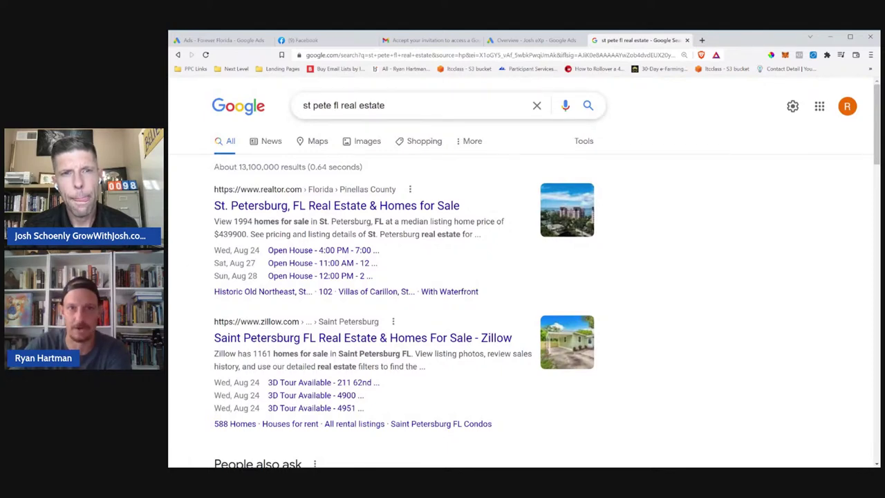
left_click_drag(386, 105, 280, 103)
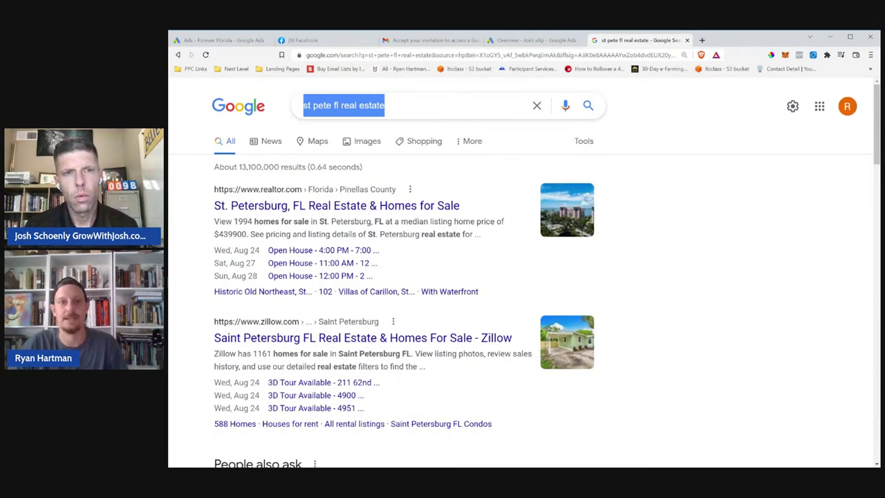
scroll(420, 188, "down", 3)
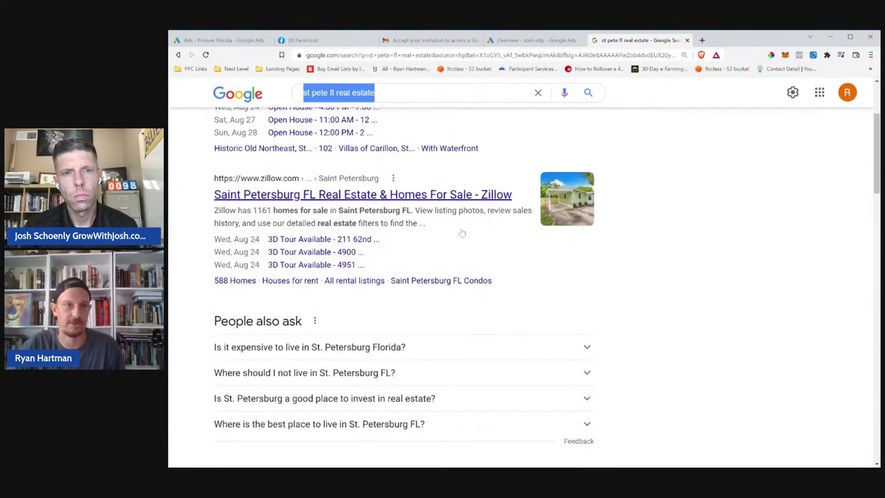
scroll(462, 233, "up", 3)
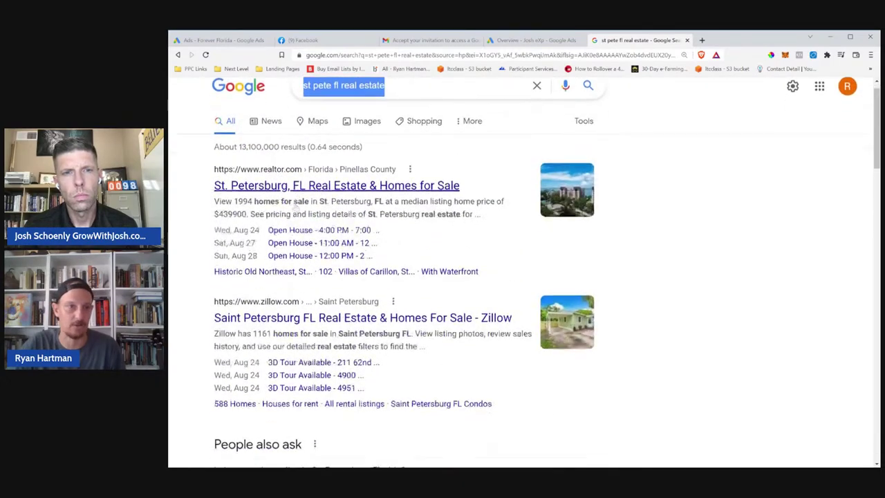
scroll(295, 206, "down", 2)
scroll(295, 206, "down", 8)
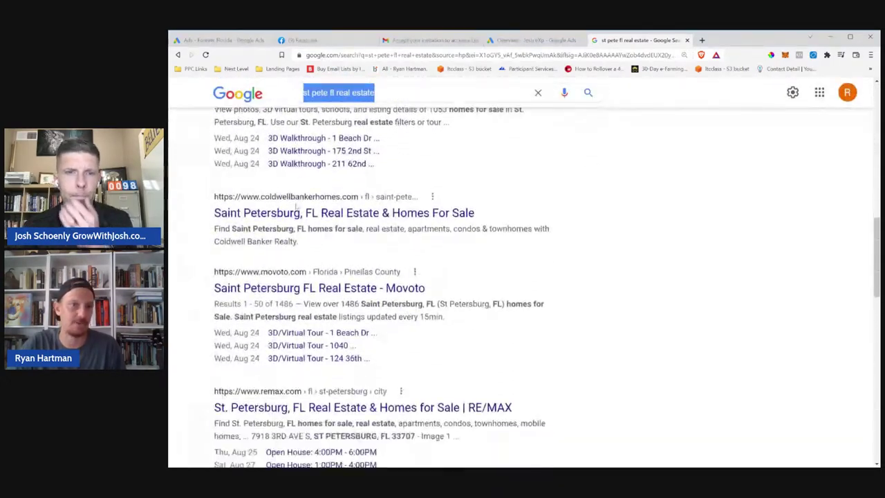
scroll(296, 205, "down", 1)
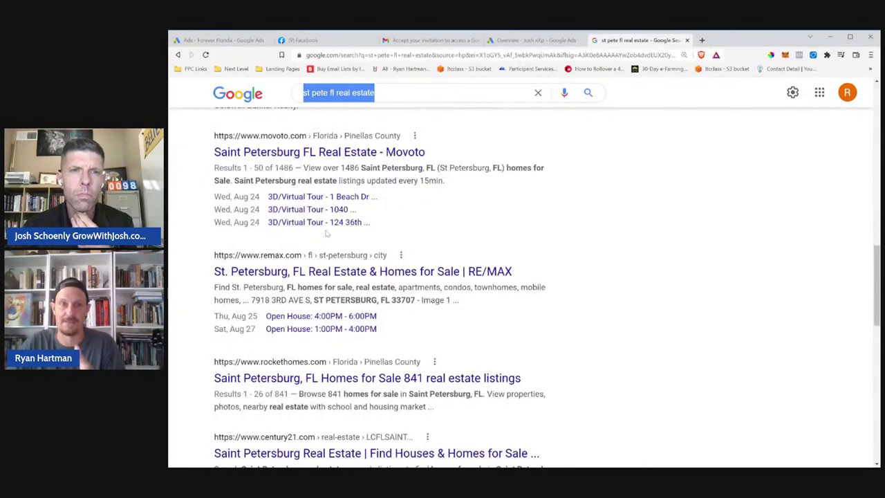
scroll(295, 205, "down", 2)
scroll(326, 233, "down", 5)
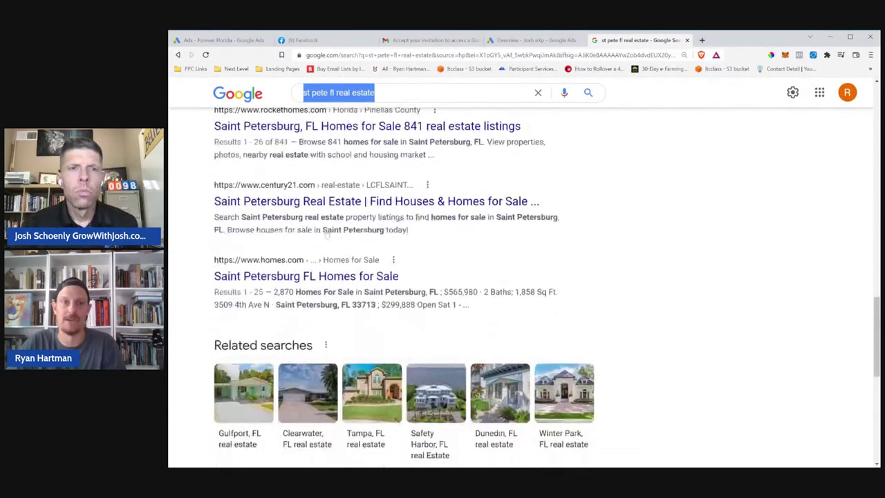
scroll(326, 234, "down", 2)
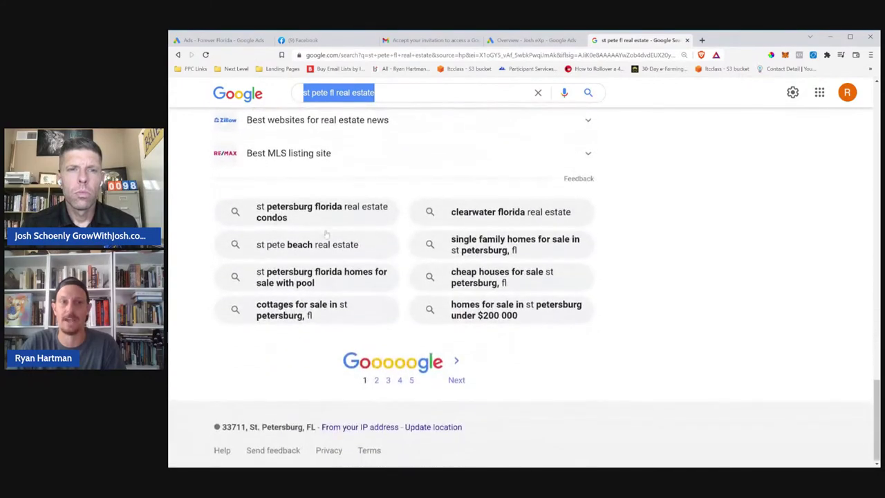
scroll(326, 233, "up", 6)
scroll(326, 234, "up", 9)
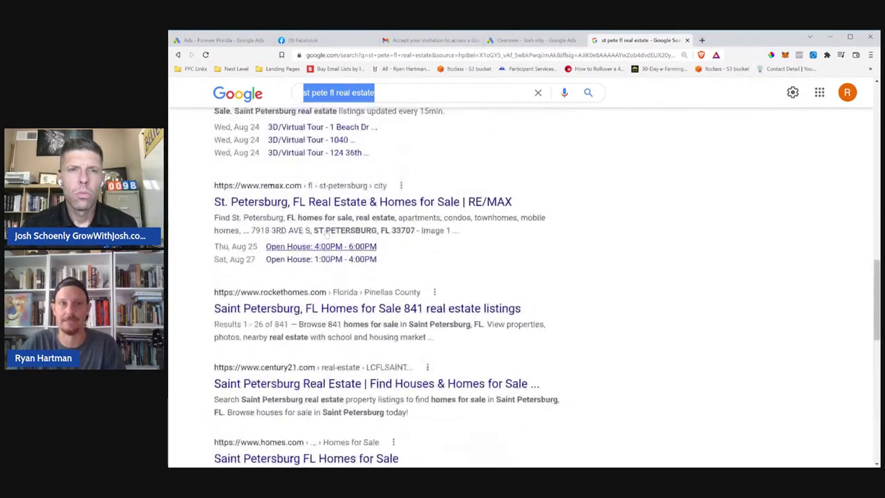
scroll(327, 235, "down", 1)
scroll(326, 235, "up", 6)
scroll(325, 233, "up", 2)
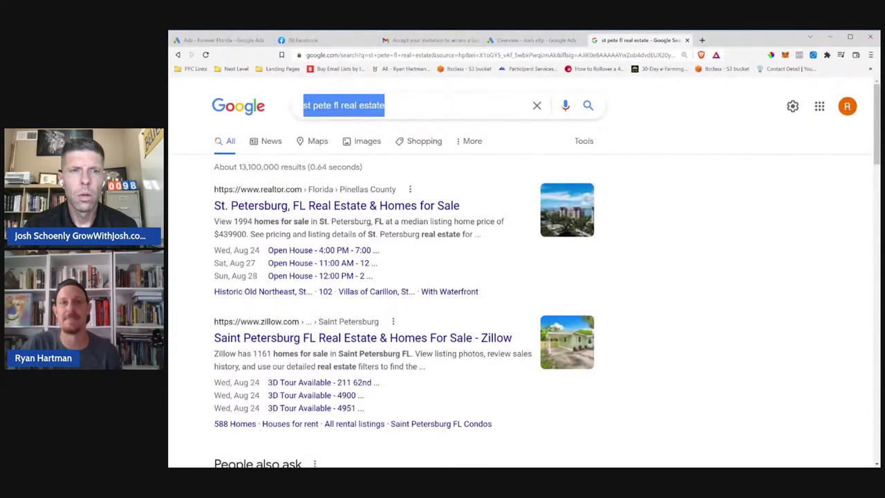
scroll(425, 306, "down", 1)
scroll(426, 307, "up", 1)
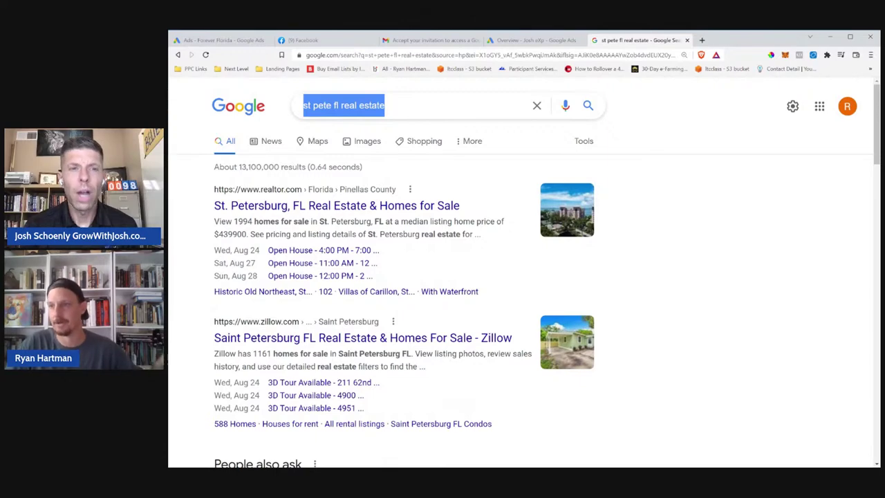
scroll(475, 319, "down", 3)
scroll(475, 319, "down", 3)
scroll(353, 216, "up", 6)
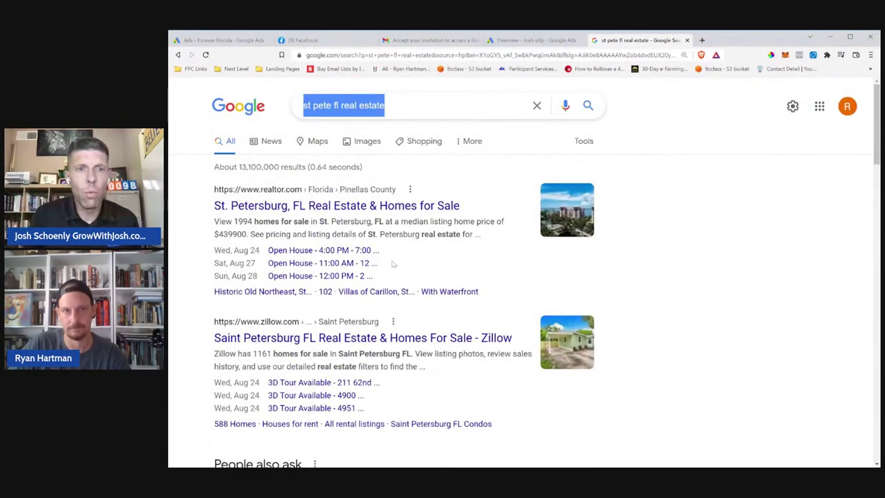
Replace the query with 'tampa fl real estate', run it, and scroll the results
left_click_drag(385, 106, 263, 108)
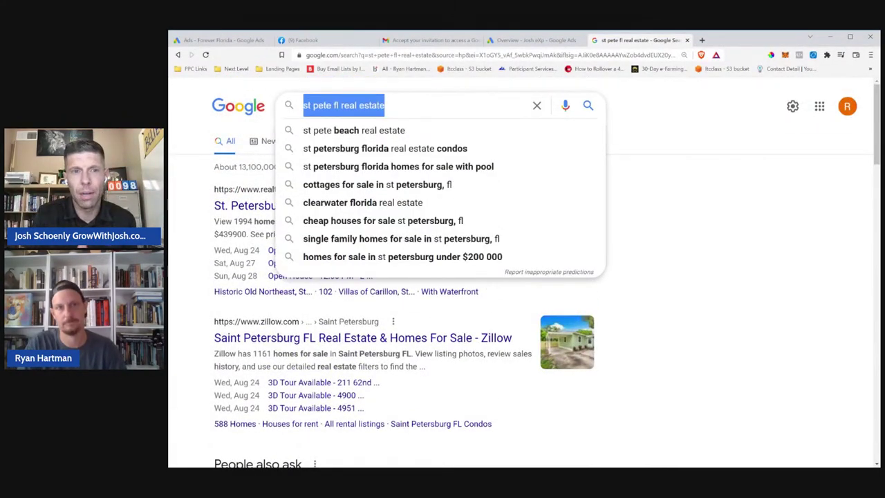
type("tampa fl real estate")
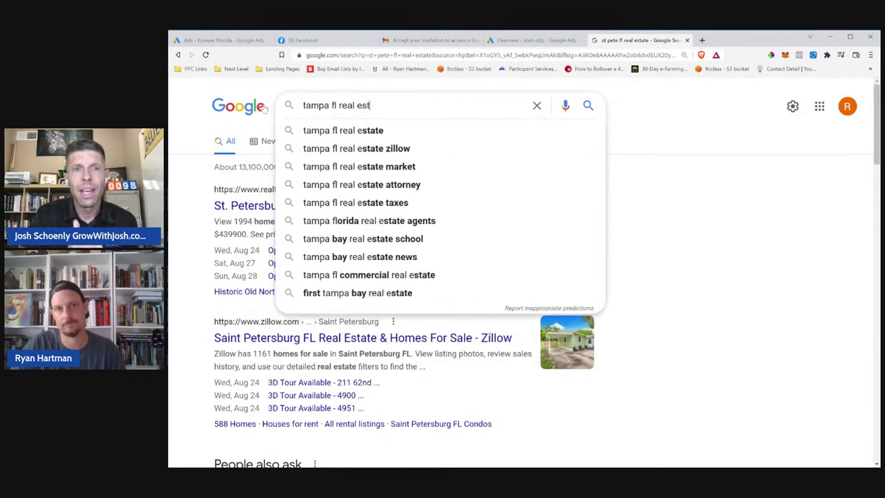
key("Return")
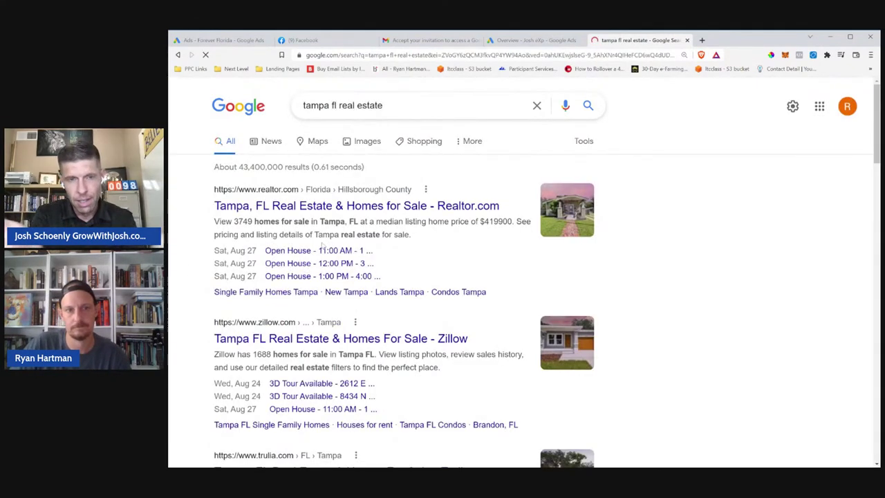
scroll(334, 243, "down", 8)
scroll(334, 244, "down", 15)
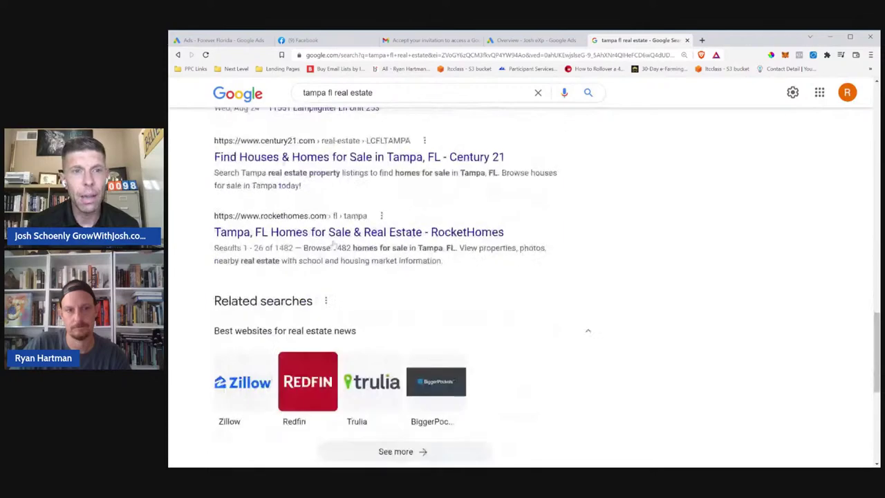
scroll(334, 243, "up", 12)
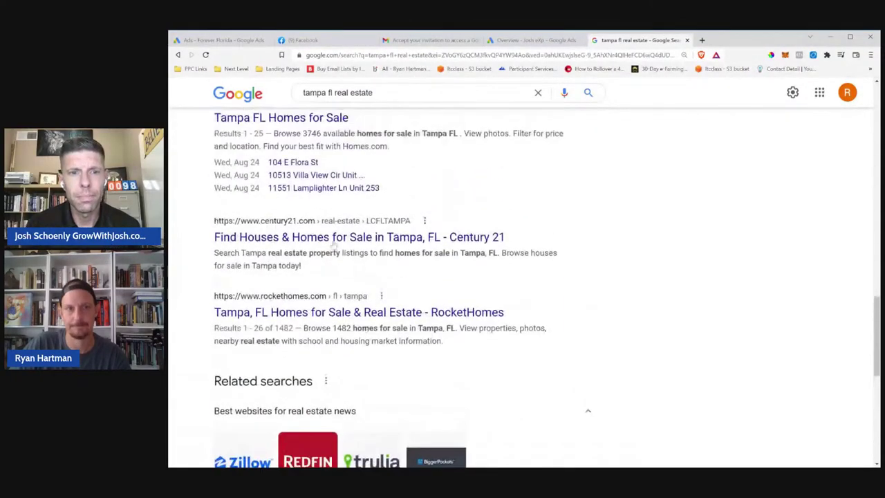
On the Forever Florida ads list, highlight both ads, the 10.55% total CTR and 'St Pete' headline
left_click(533, 40)
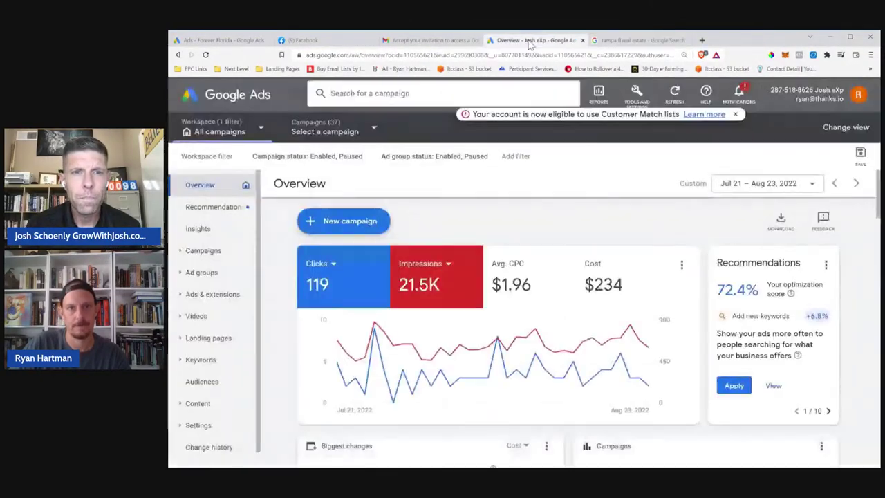
left_click(226, 43)
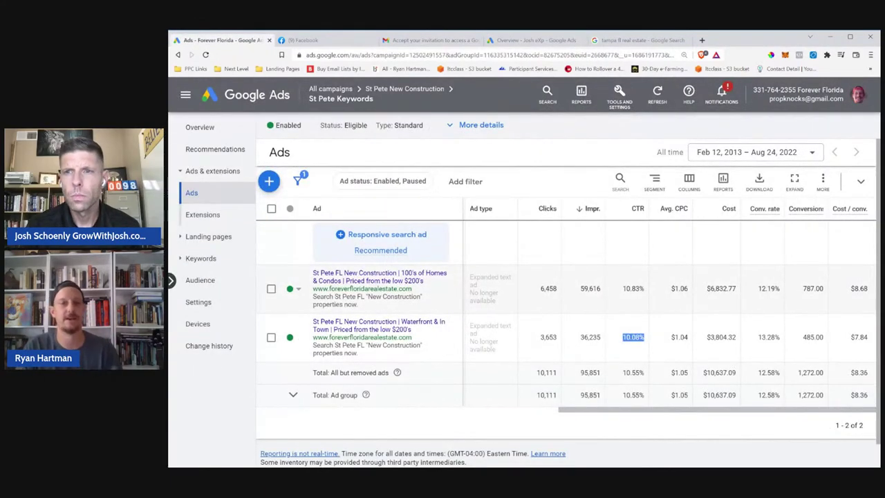
left_click_drag(360, 305, 307, 276)
left_click_drag(364, 355, 310, 330)
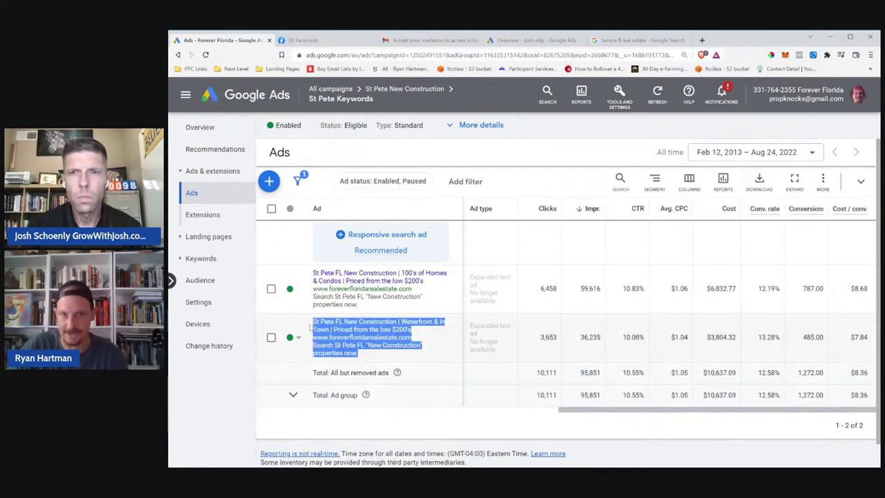
left_click_drag(623, 395, 727, 411)
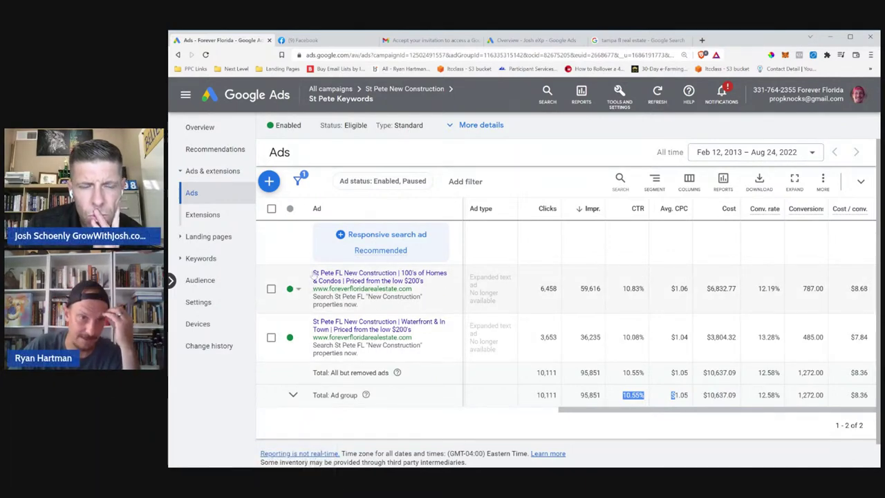
left_click_drag(312, 273, 398, 274)
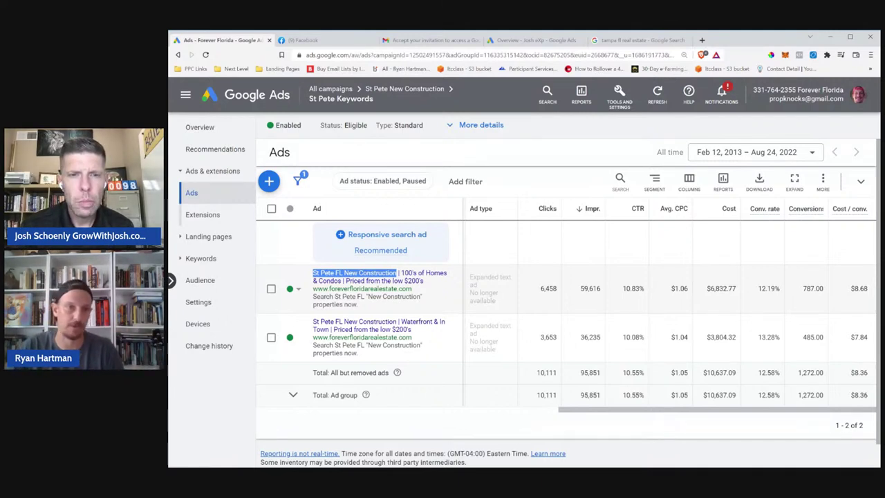
left_click(298, 275)
left_click(298, 276)
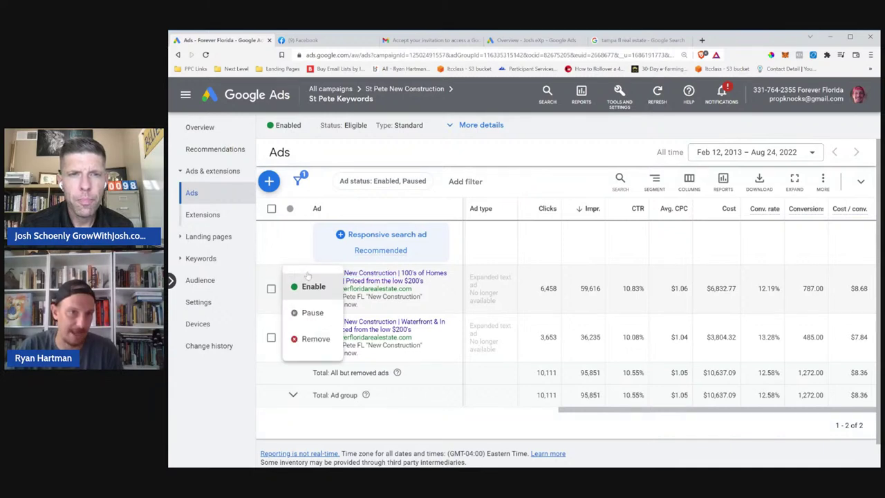
left_click(463, 265)
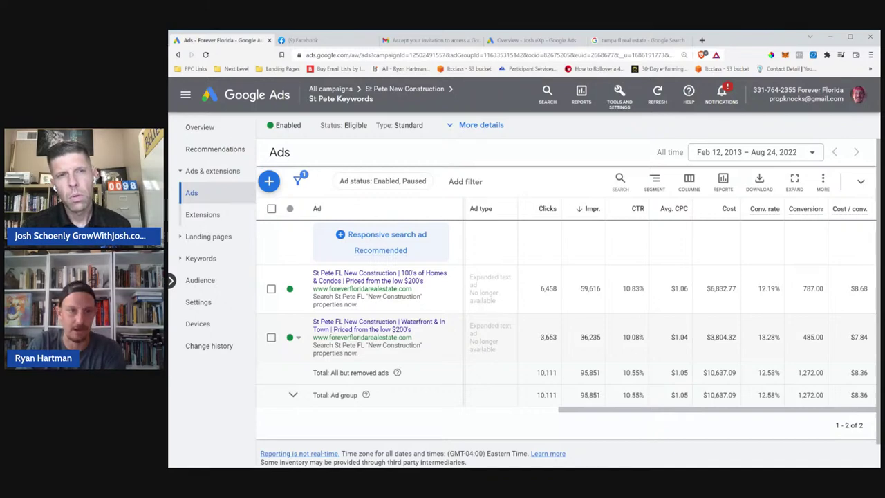
Review the search keywords, highlight the top keyword's 11.58% CTR, then show the Tampa results
left_click(201, 258)
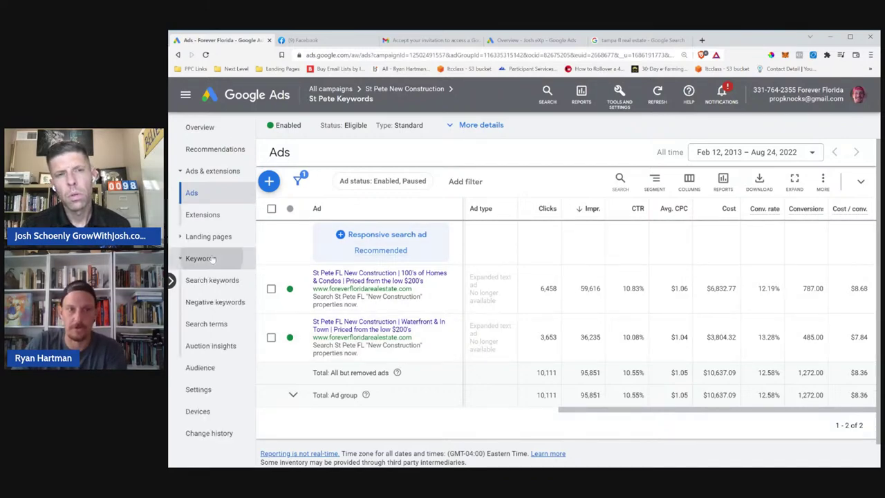
scroll(417, 325, "down", 2)
scroll(418, 325, "up", 2)
scroll(418, 325, "down", 3)
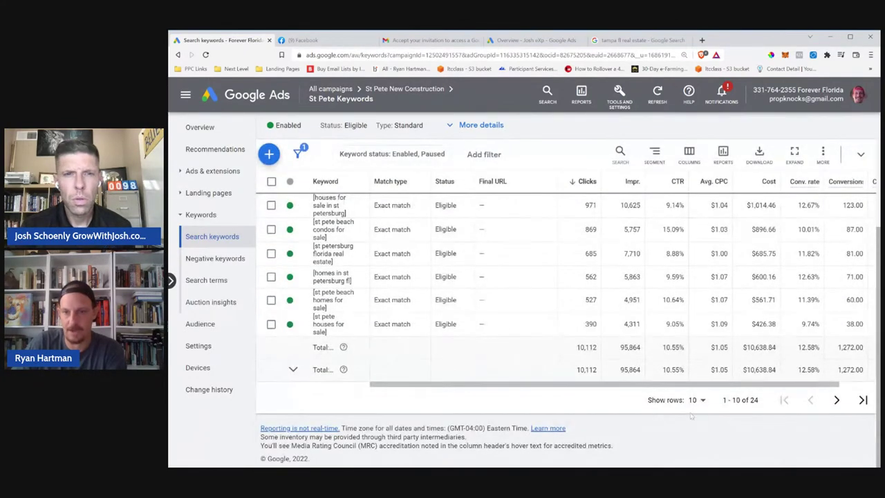
scroll(372, 331, "up", 3)
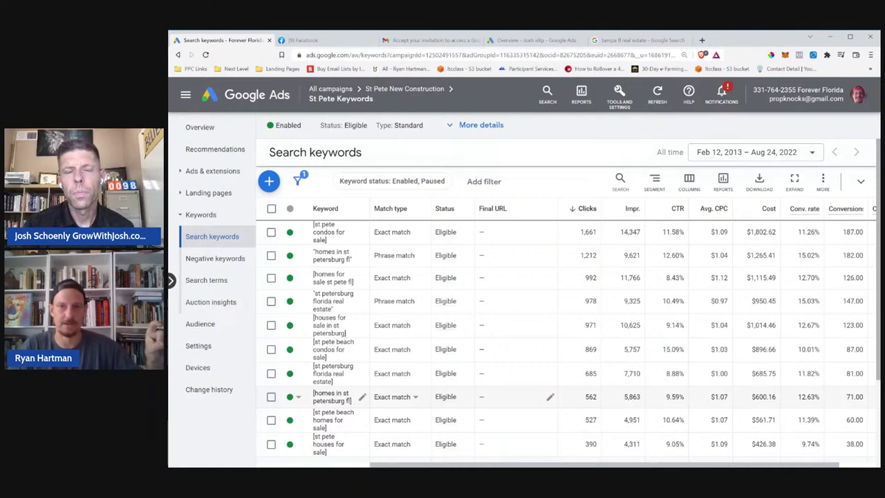
left_click_drag(661, 236, 692, 234)
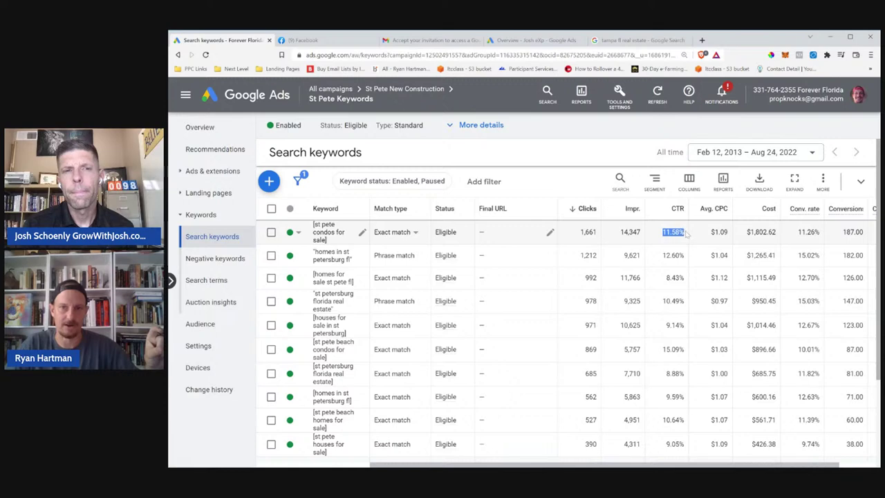
left_click(640, 39)
scroll(436, 316, "up", 15)
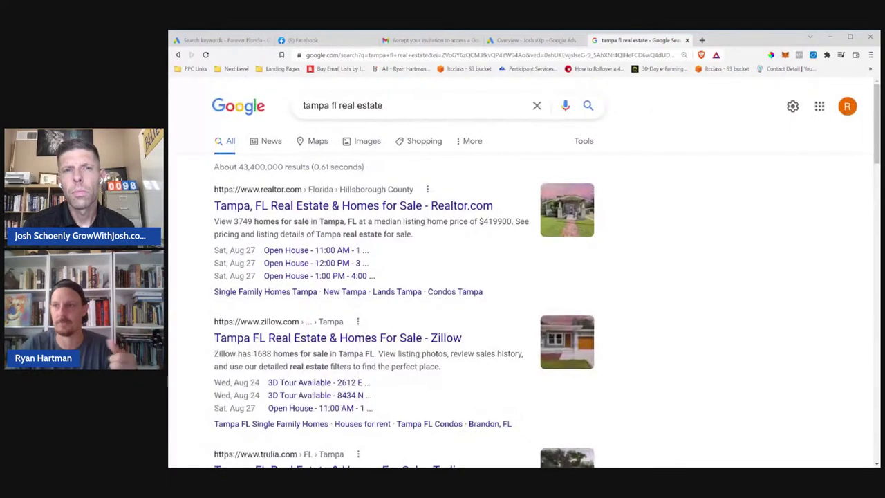
Highlight the Realtor.com and Zillow Tampa results, scroll through them, then return to the other account's overview
left_click_drag(196, 210, 371, 378)
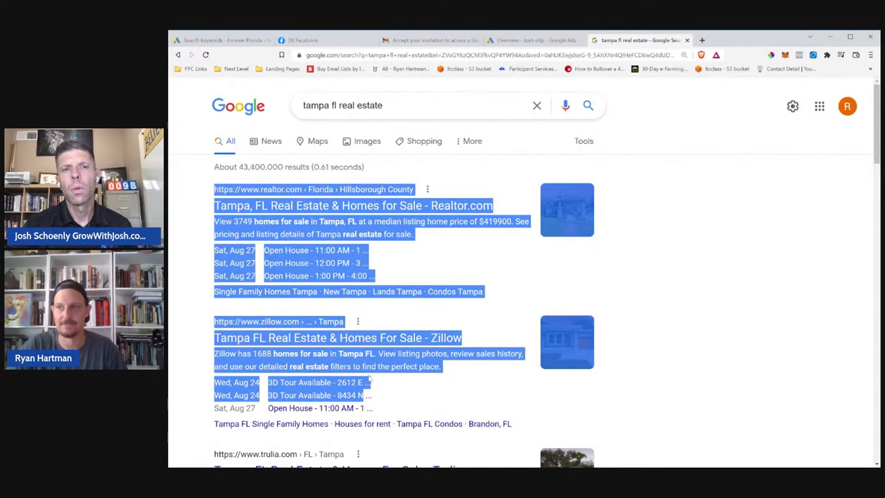
scroll(373, 373, "down", 2)
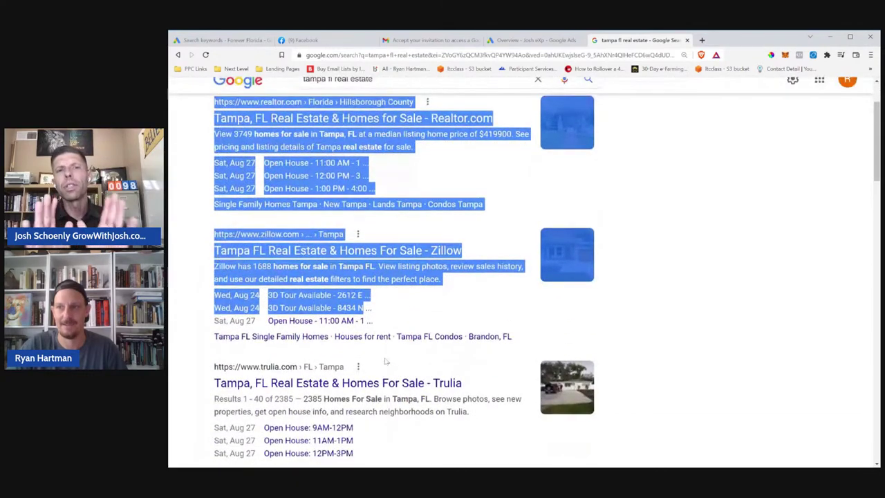
scroll(386, 361, "up", 2)
scroll(386, 360, "down", 3)
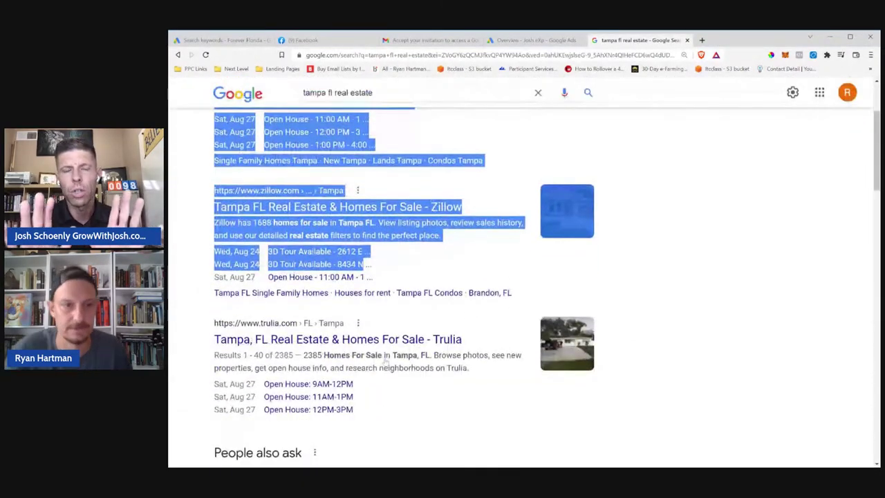
scroll(386, 361, "down", 9)
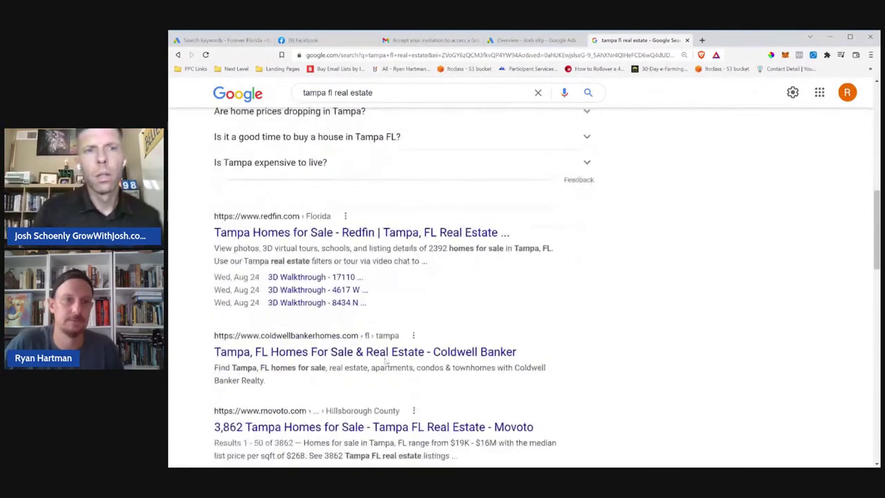
scroll(386, 361, "down", 4)
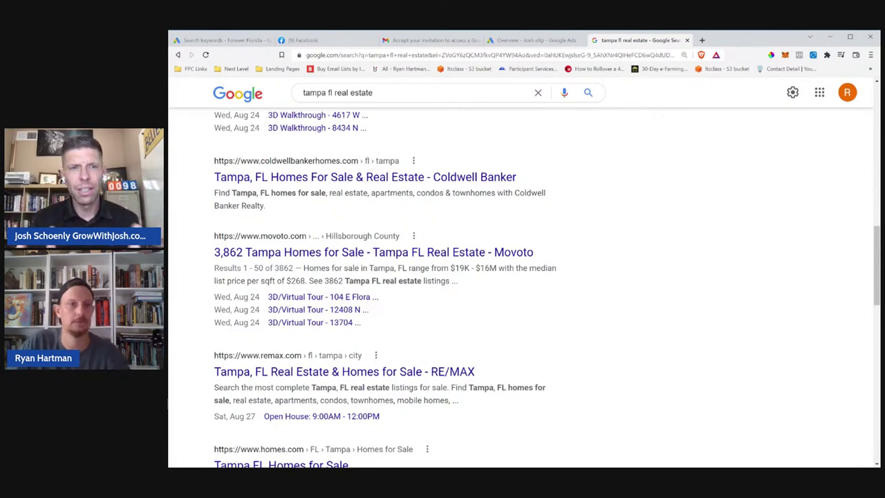
scroll(414, 360, "up", 3)
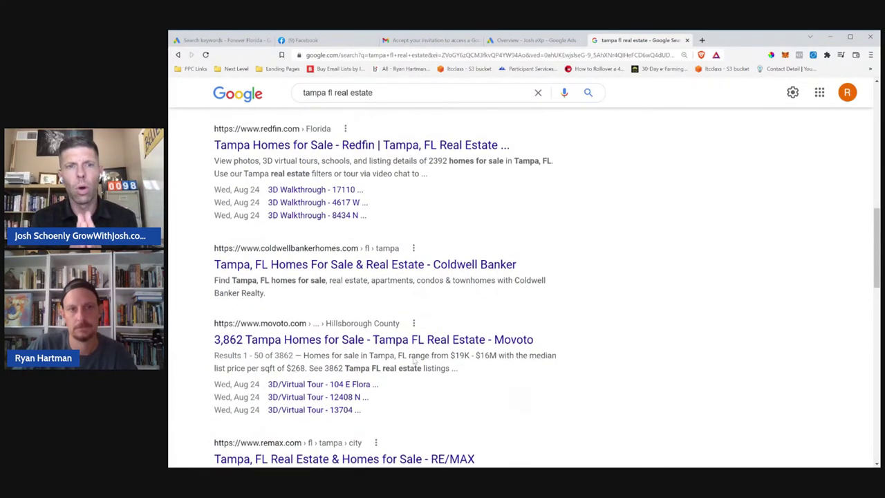
scroll(414, 360, "up", 2)
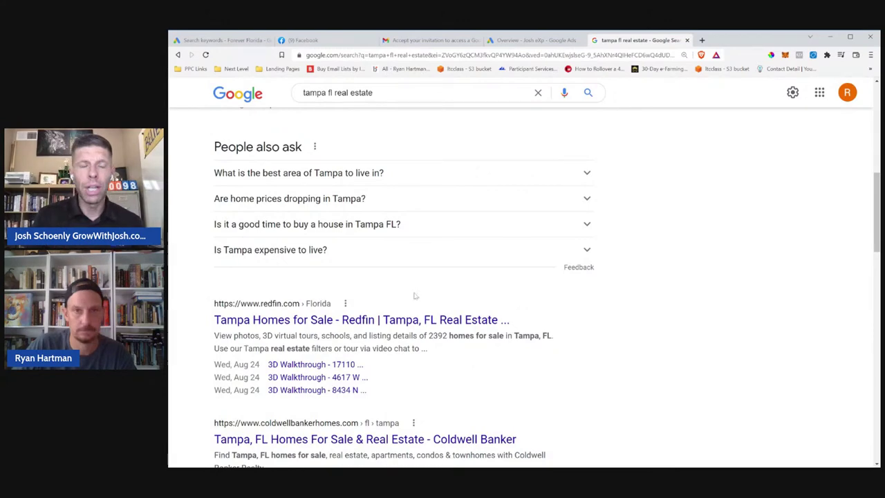
left_click(510, 41)
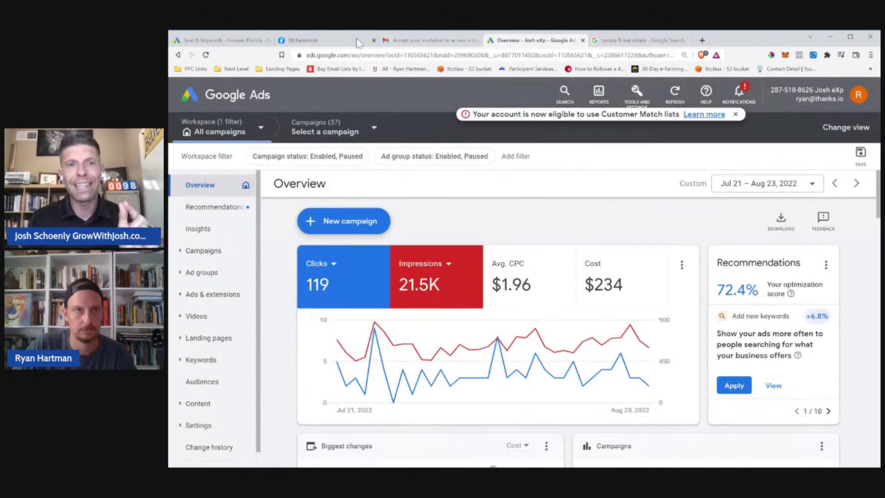
Return to the Forever Florida Search keywords tab and scroll the keyword table
left_click(222, 40)
scroll(392, 290, "down", 3)
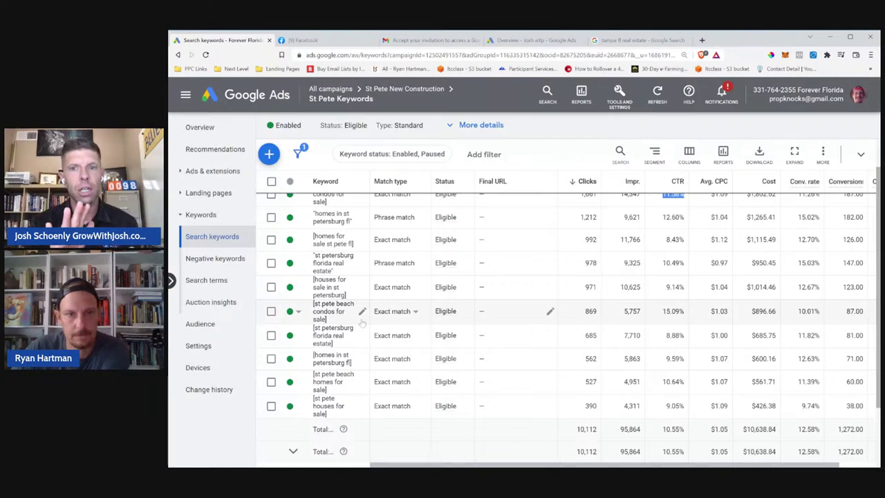
scroll(501, 339, "up", 2)
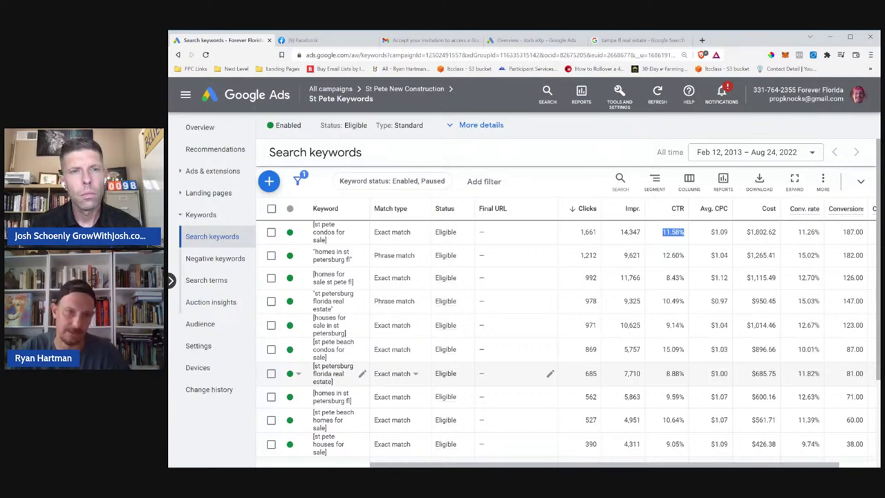
scroll(518, 301, "down", 3)
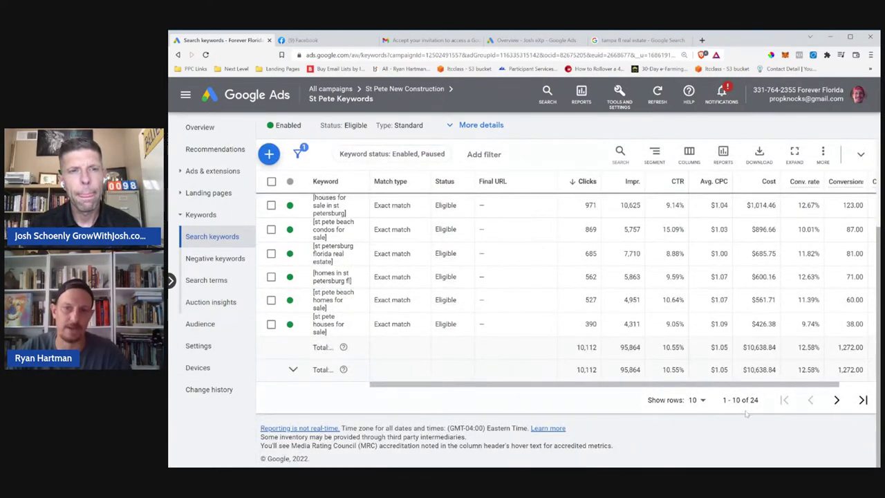
left_click_drag(761, 408, 724, 409)
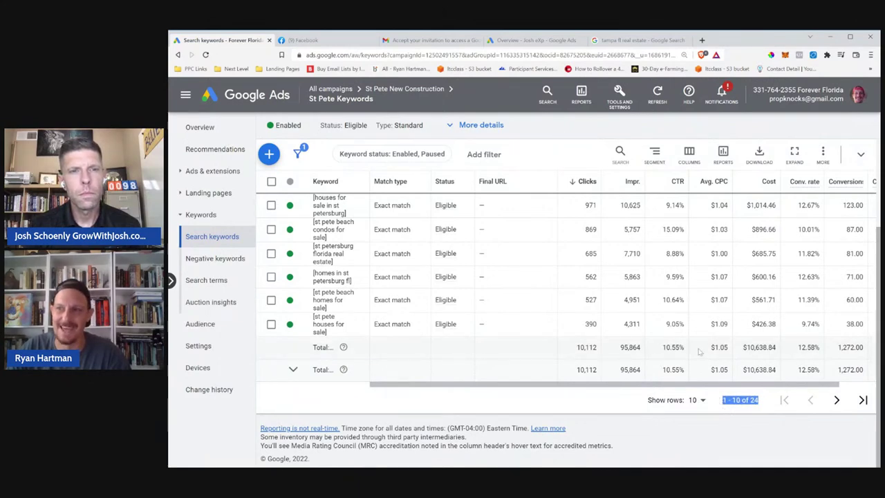
scroll(700, 345, "up", 3)
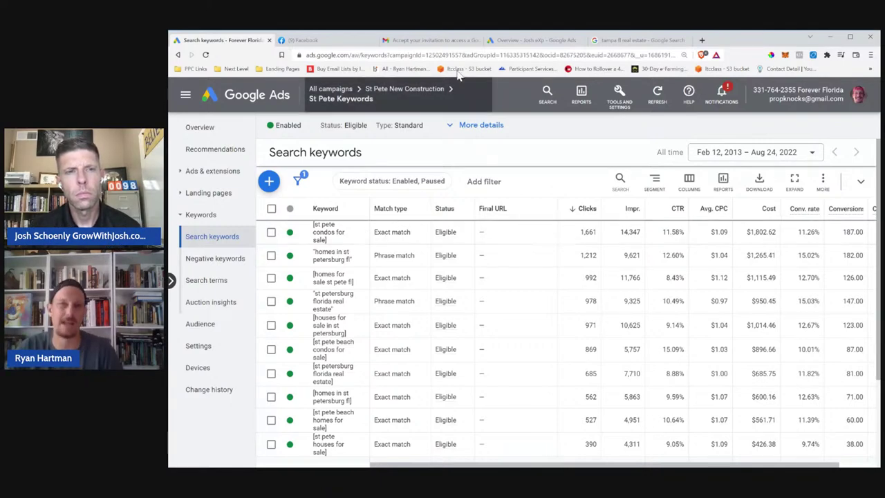
left_click(639, 40)
scroll(440, 297, "down", 3)
scroll(441, 297, "down", 8)
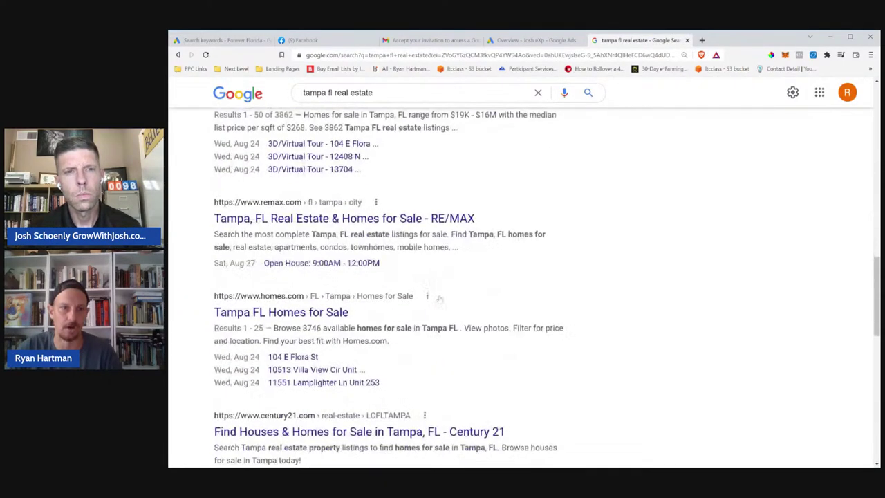
scroll(360, 263, "up", 10)
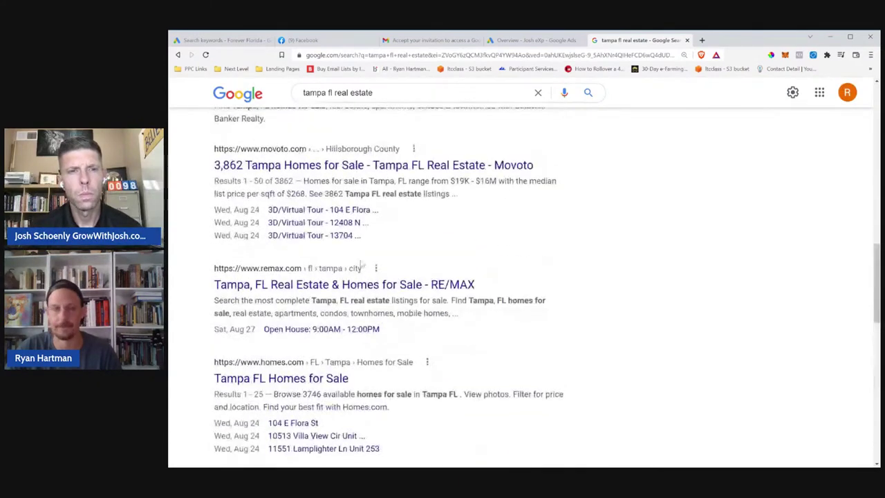
left_click(221, 40)
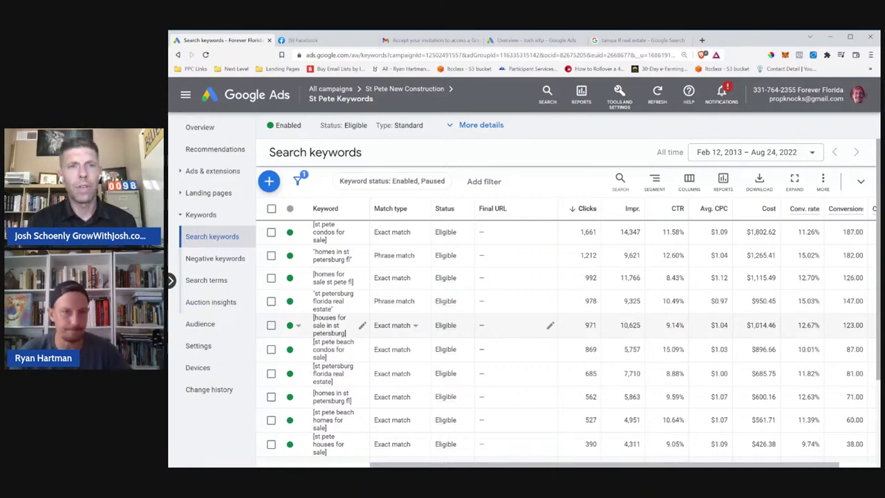
Reopen the St Pete Keywords ads list and open an ad's St Petersburg FL New Construction landing page
left_click(213, 171)
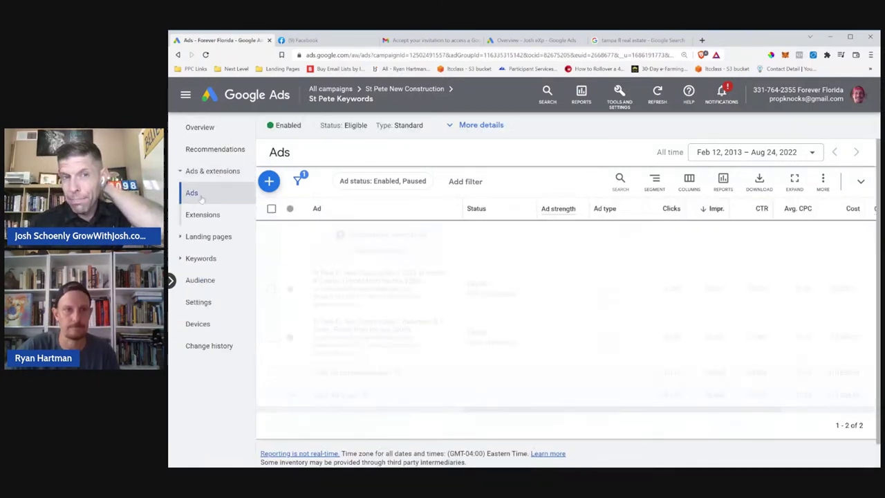
left_click(196, 199)
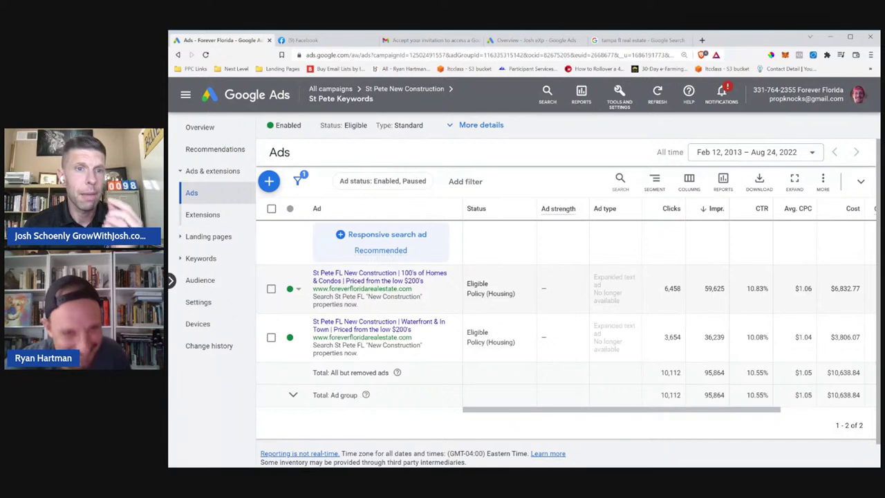
left_click(374, 279)
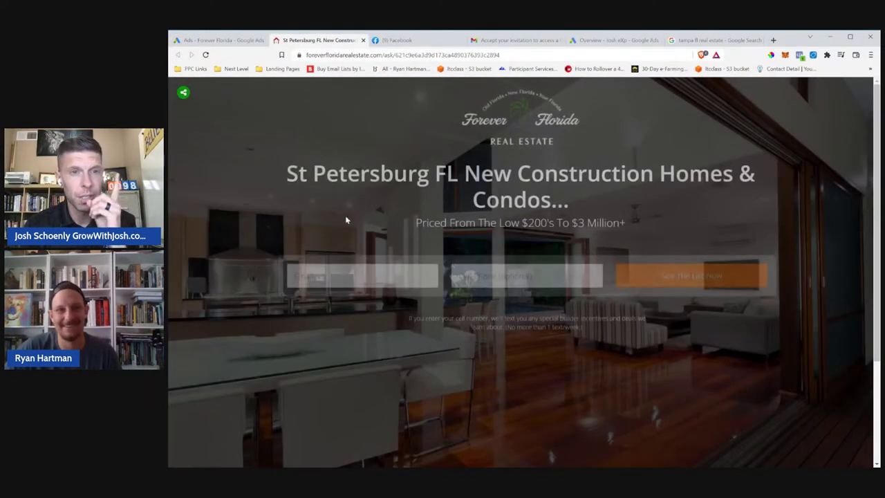
Open the second ad's landing page as well, then return to the Google Ads ads list
left_click(215, 40)
left_click(364, 346)
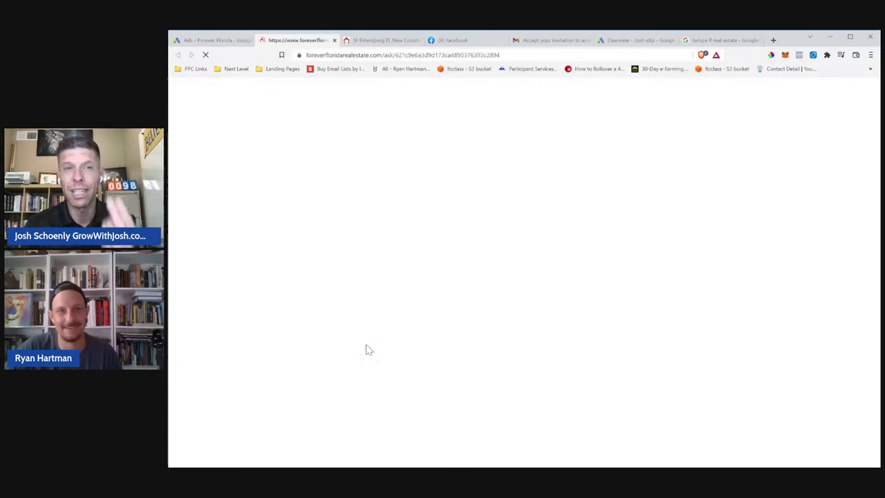
key("ctrl+1")
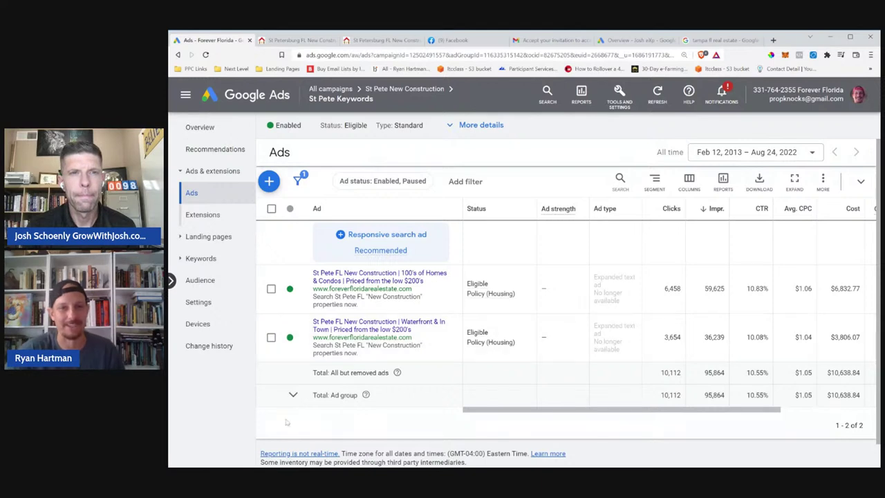
Scroll the ads table right to reveal the Conv. rate, Conversions and Cost / conv. columns
left_click_drag(555, 414, 660, 409)
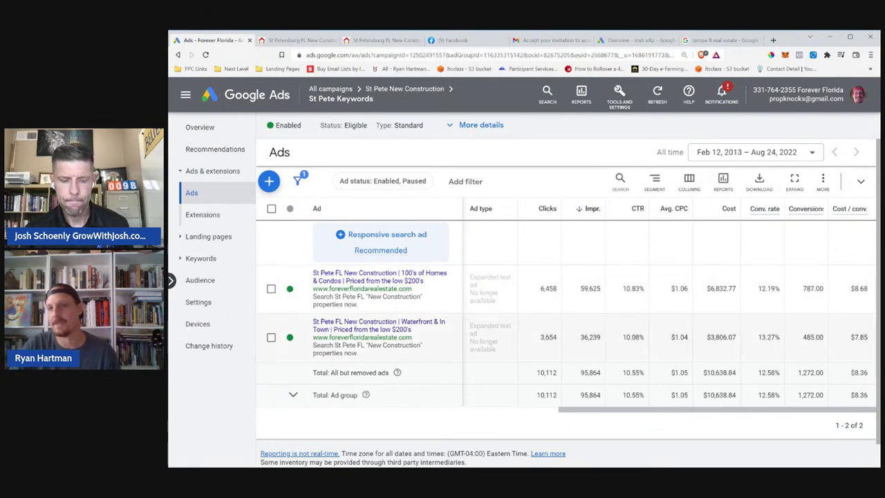
Highlight the $10,638.84 total cost, then switch to the other account's Overview dashboard
left_click_drag(702, 373, 735, 373)
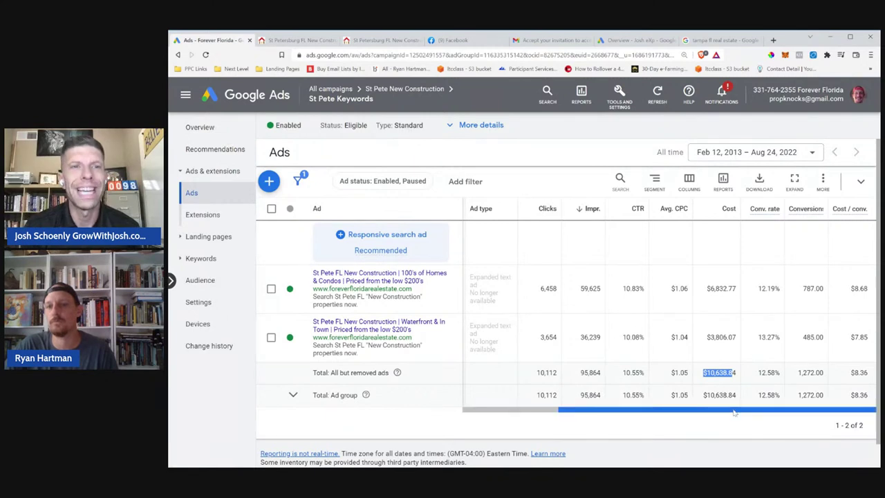
mouse_move(734, 414)
left_mouse_down()
mouse_move(711, 414)
mouse_move(744, 415)
left_mouse_up()
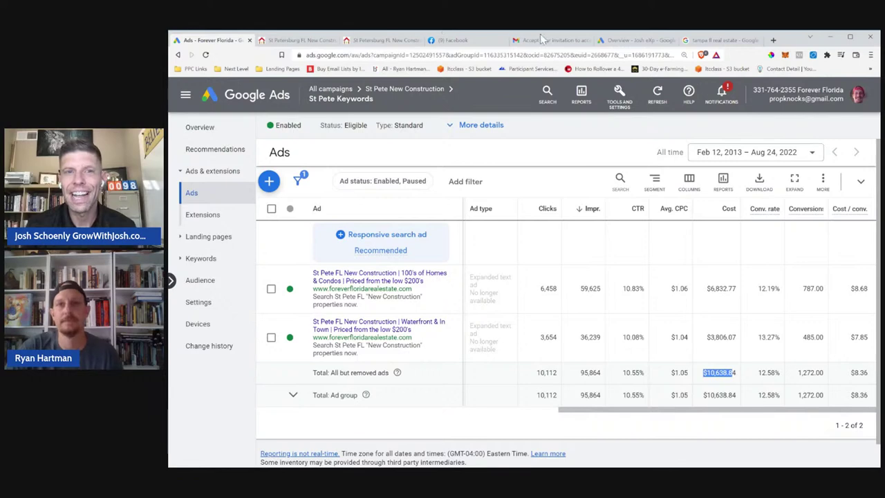
left_click(633, 40)
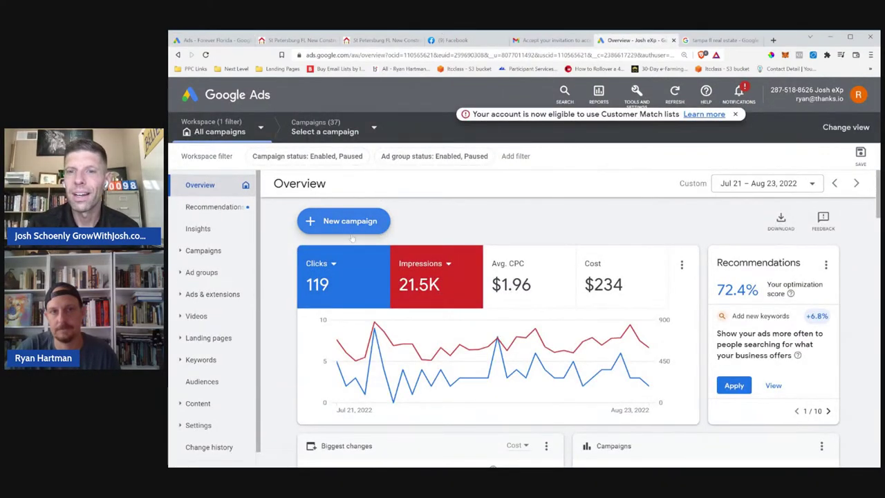
Switch back to the St Petersburg FL New Construction Homes & Condos page, priced from low $200's
left_click(296, 39)
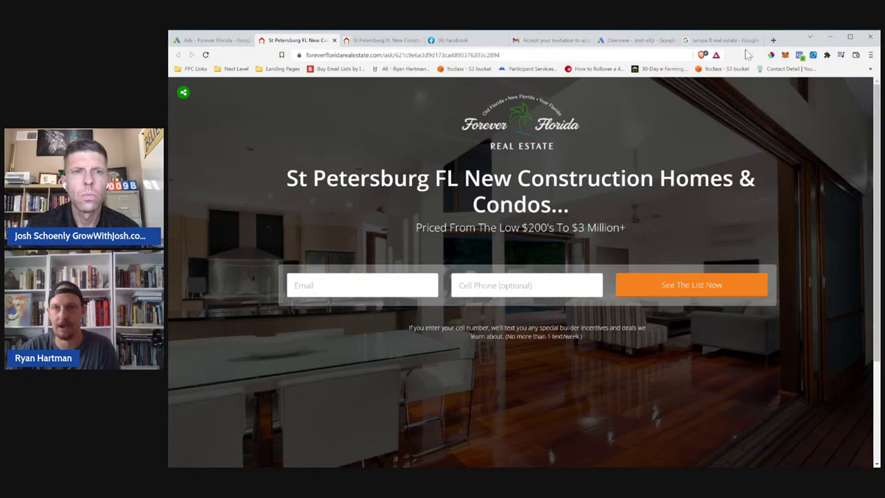
In a new tab, load hampdentownshipliving.com/ask/create to reach the YOUR TOWN landing page template
left_click(773, 40)
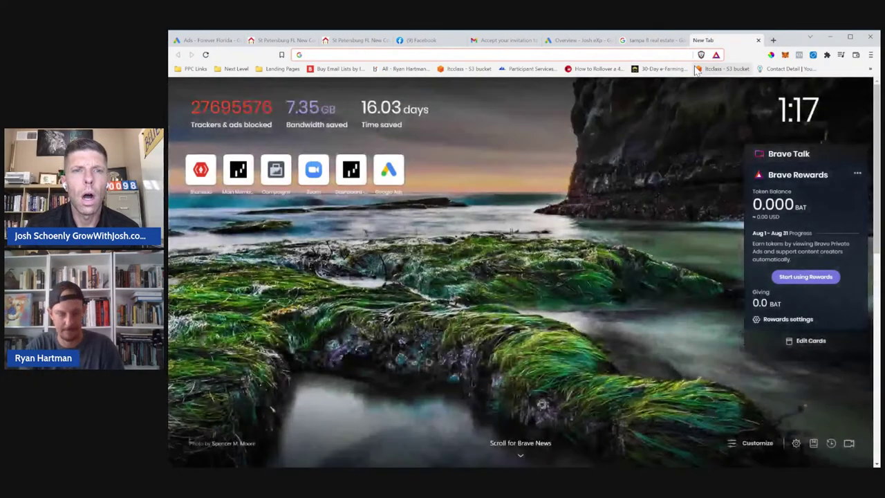
type("ham")
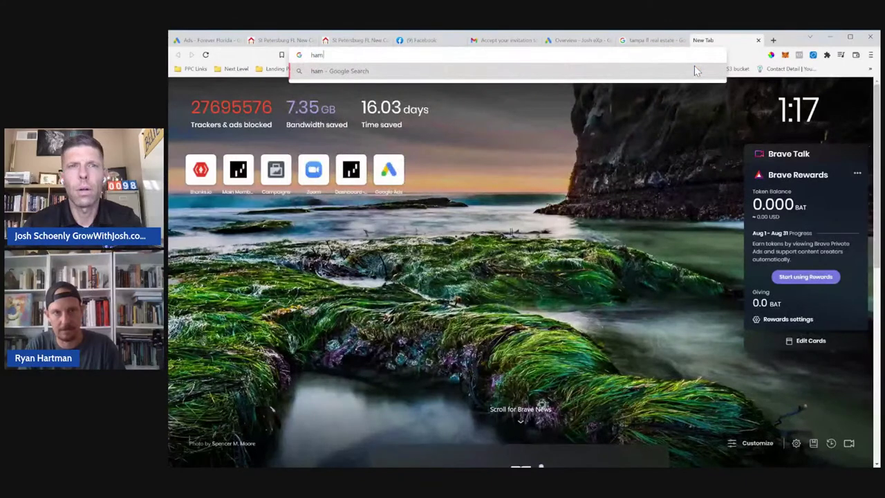
type("dentown")
key("BackSpace")
key("BackSpace")
key("BackSpace")
key("BackSpace")
key("BackSpace")
key("BackSpace")
key("BackSpace")
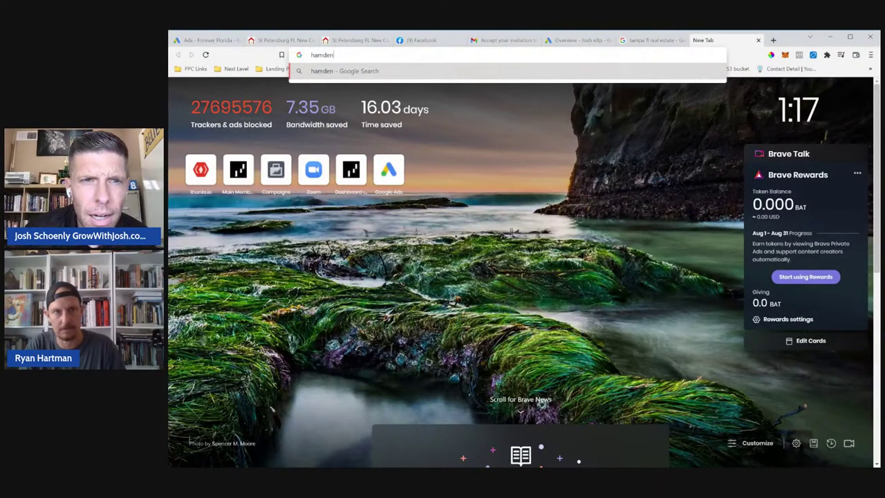
type("pd")
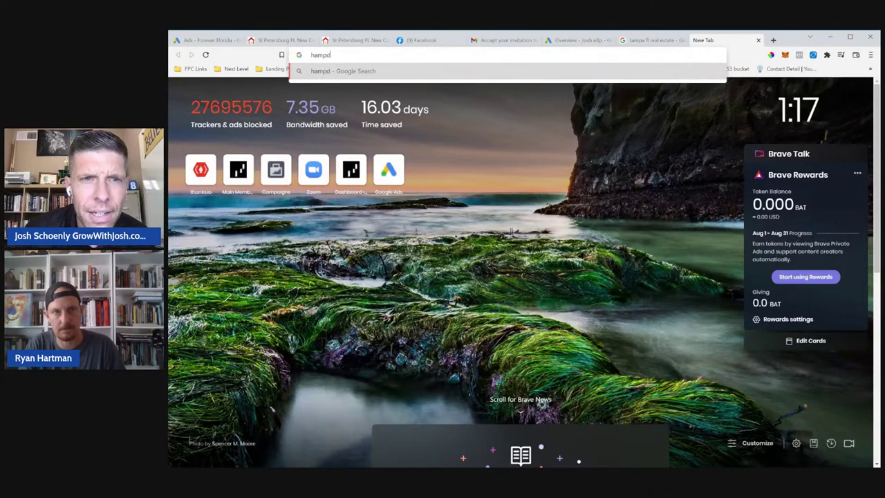
type("entownshipliving.com")
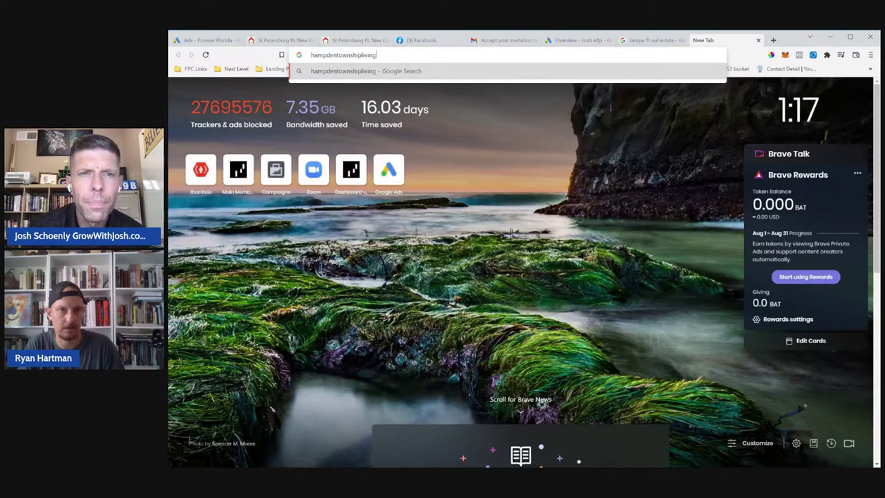
key("Return")
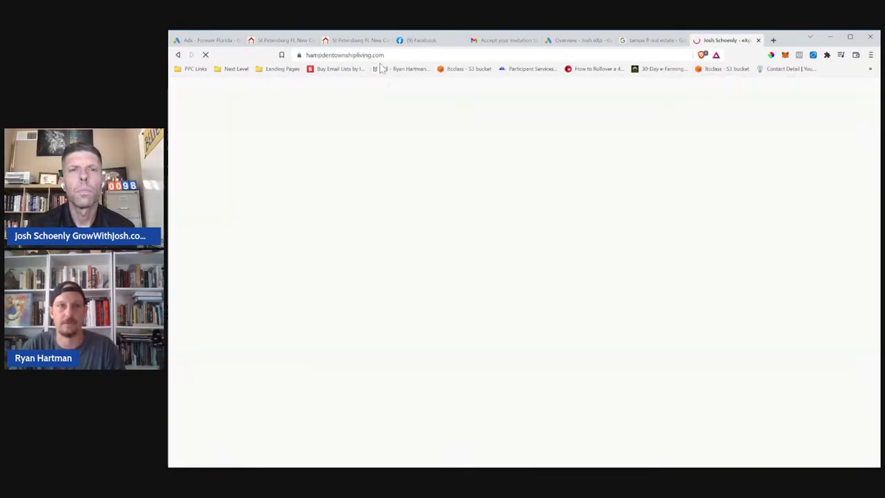
type("/ask")
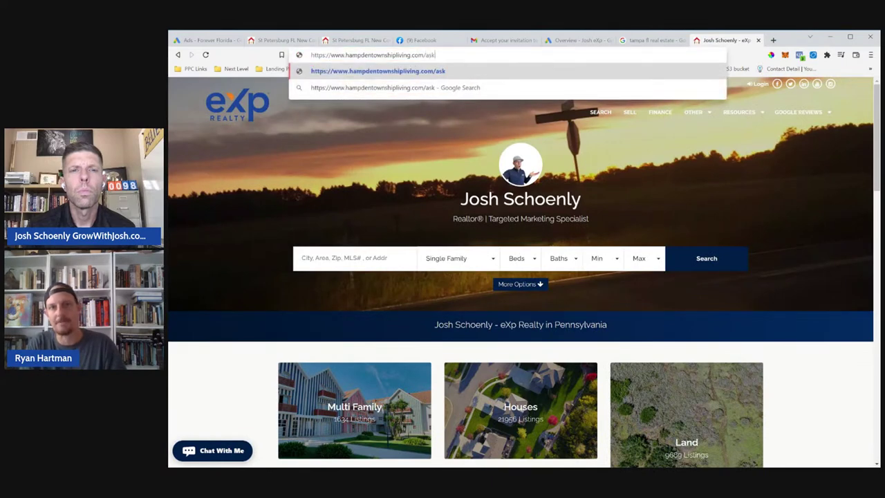
type("/create")
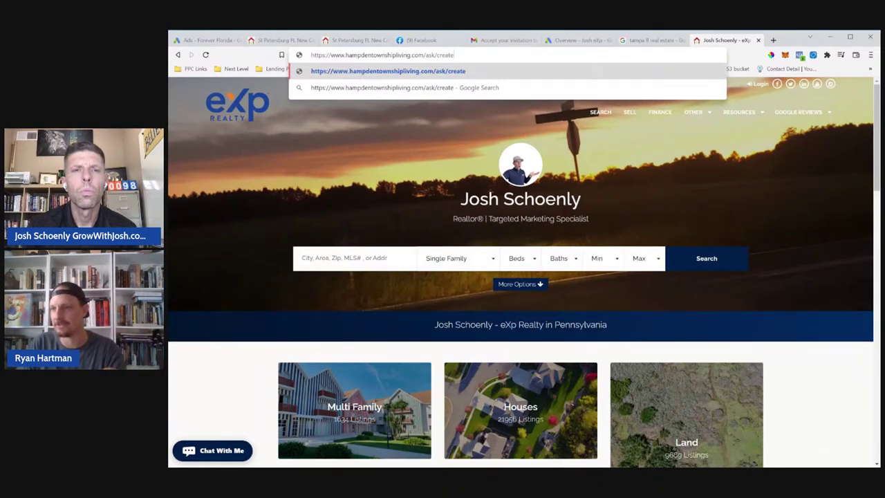
key("Return")
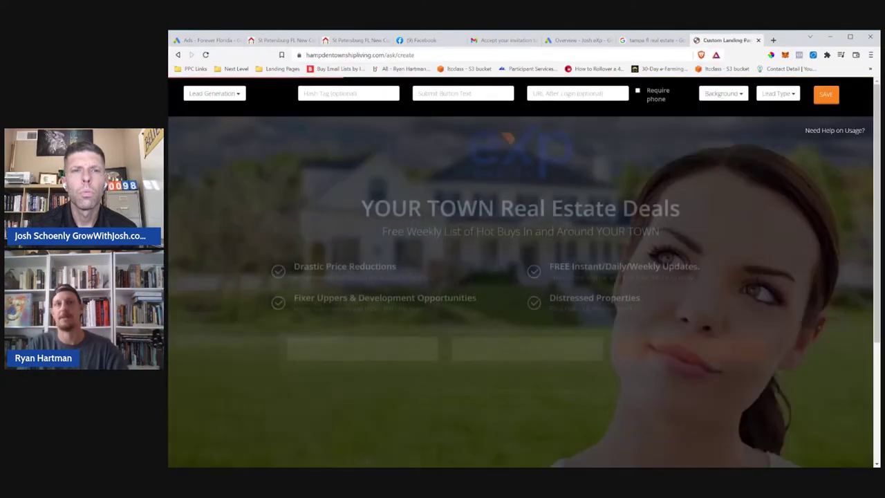
After checking the St Petersburg page, start the Hash Tag field with 'new' for newconstruction
left_click_drag(415, 55, 386, 55)
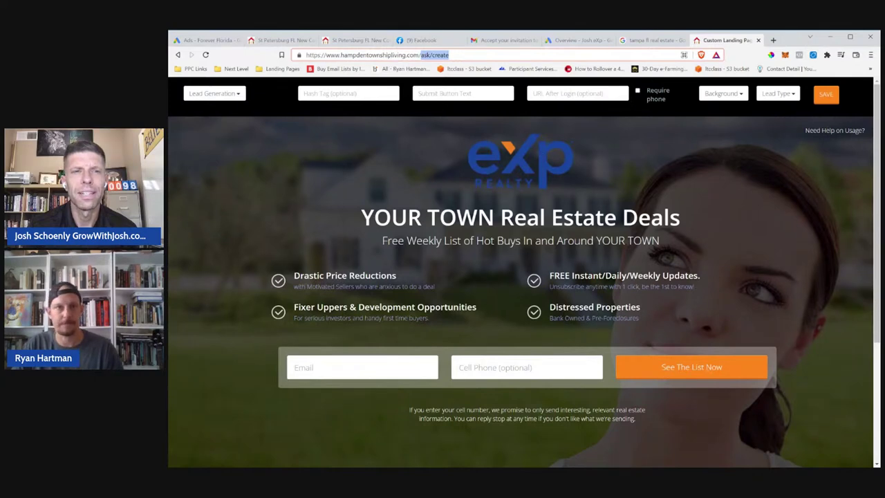
left_click(360, 40)
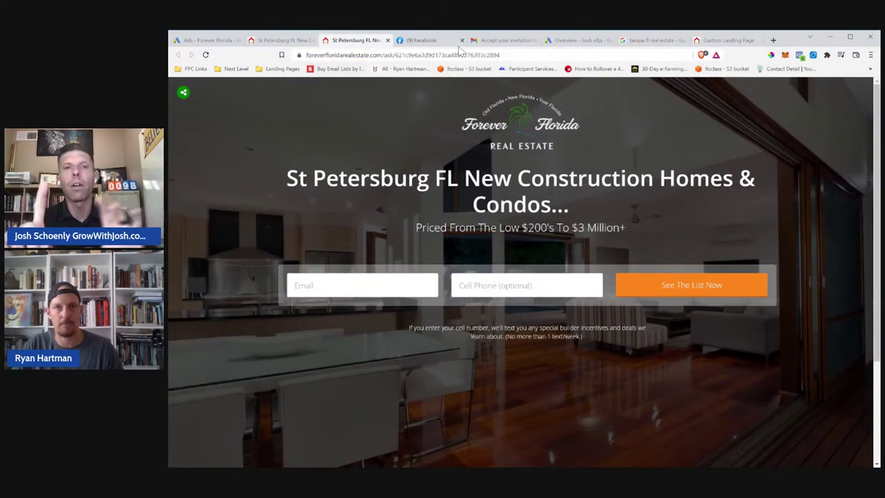
left_click(724, 40)
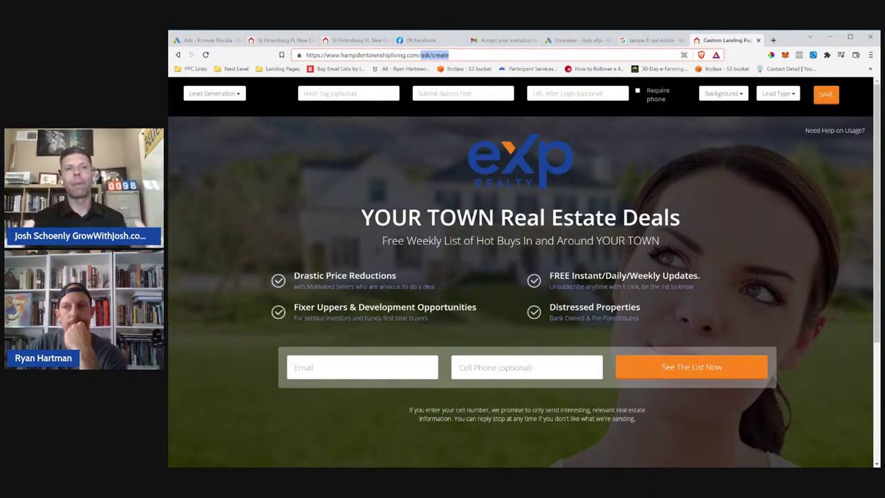
key("Escape")
left_click(349, 93)
type("newconstruction")
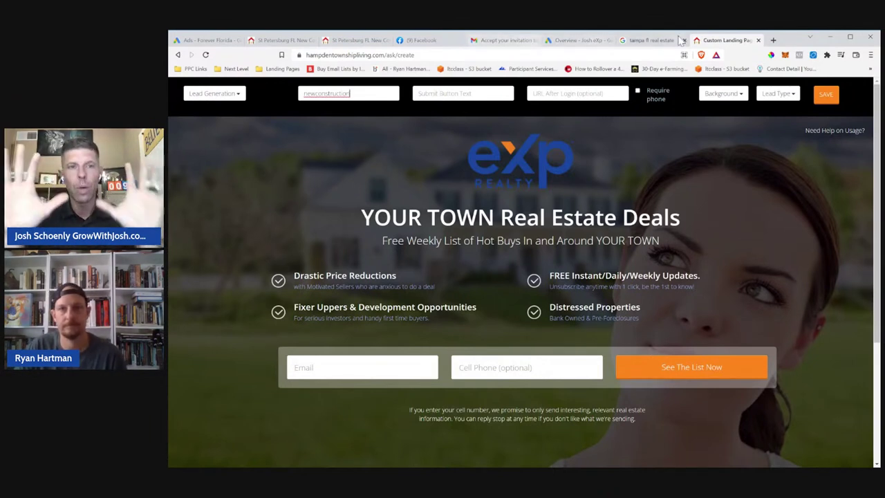
Open hampdentownshipliving.com in a new tab and set advanced home search to list view
left_click(774, 40)
type("hamd")
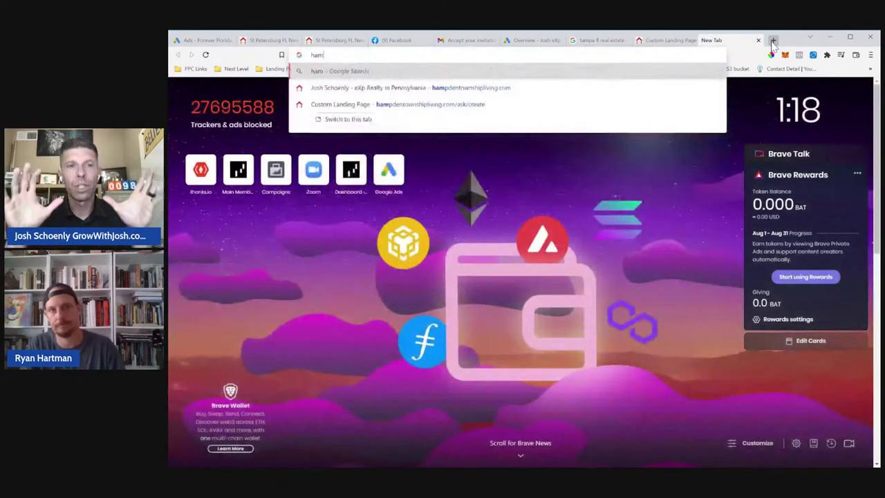
key("BackSpace")
type("pdentown")
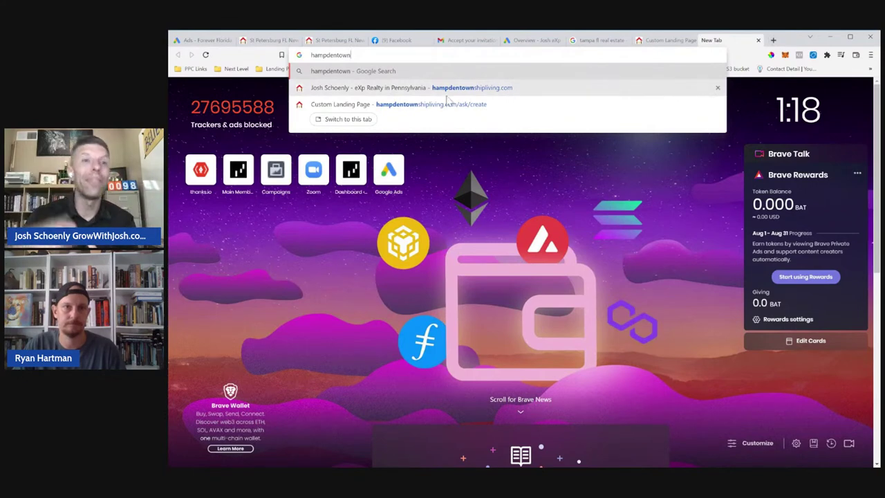
left_click(435, 92)
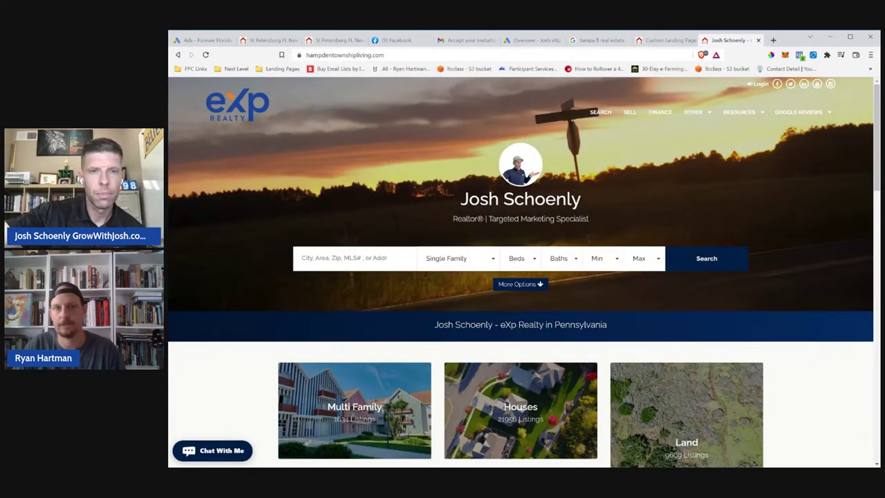
left_click(519, 284)
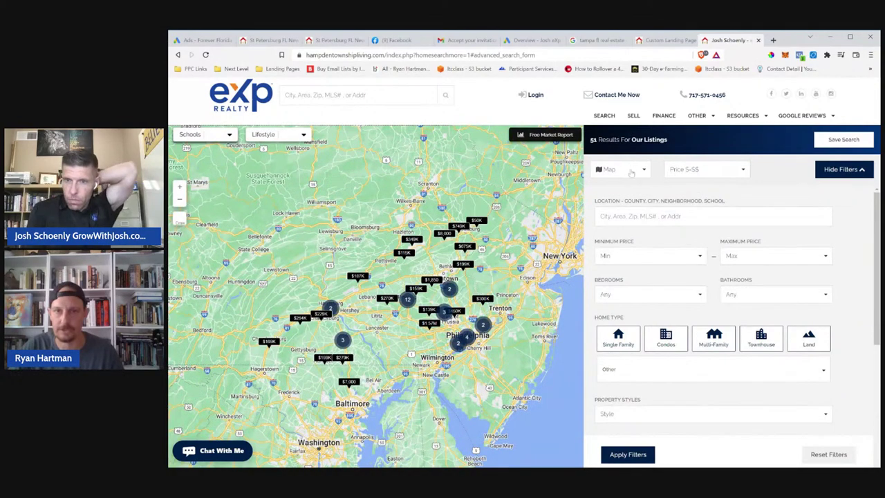
left_click(621, 170)
left_click(617, 198)
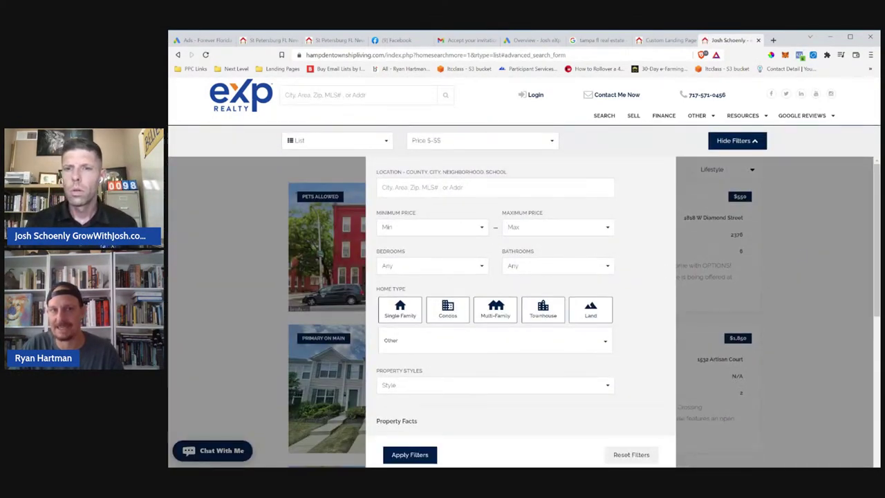
Set the search location to Mechanicsburg (PA)
left_click(429, 187)
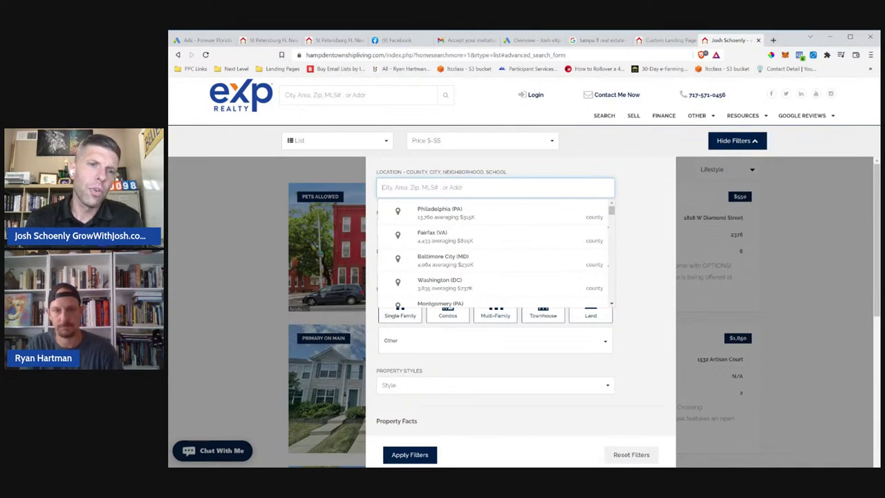
type("eno")
key("BackSpace")
key("BackSpace")
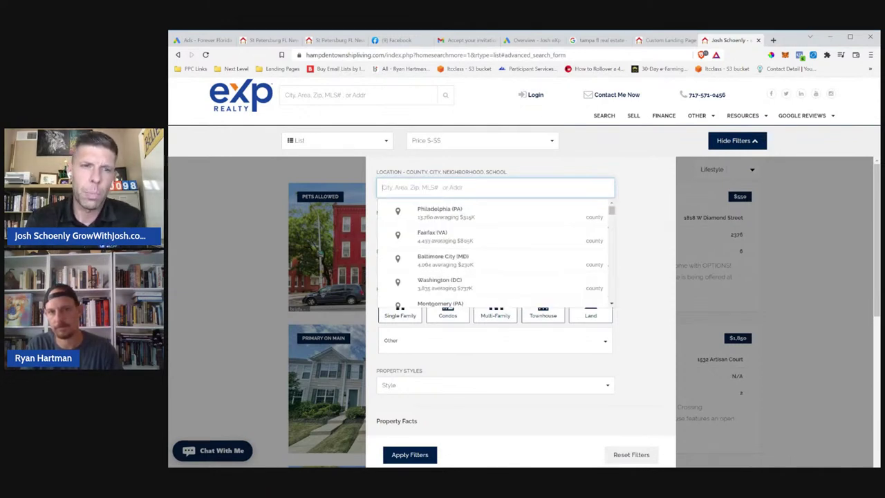
type("mechan")
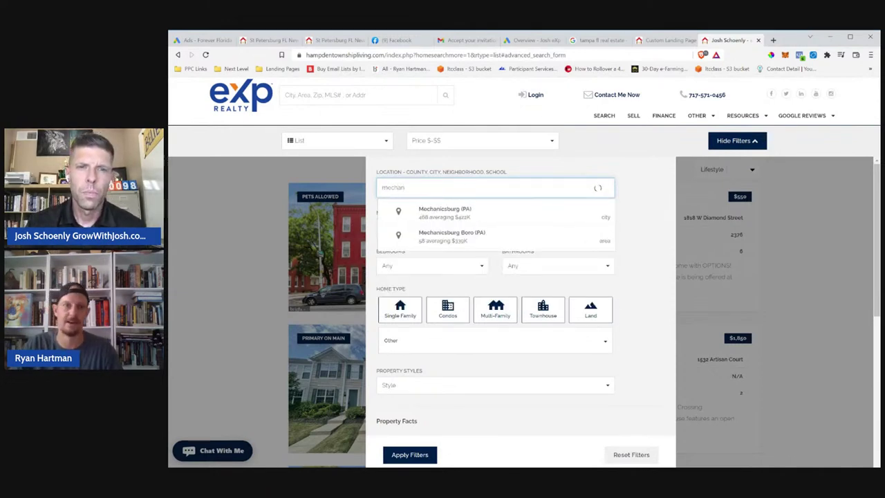
left_click(449, 215)
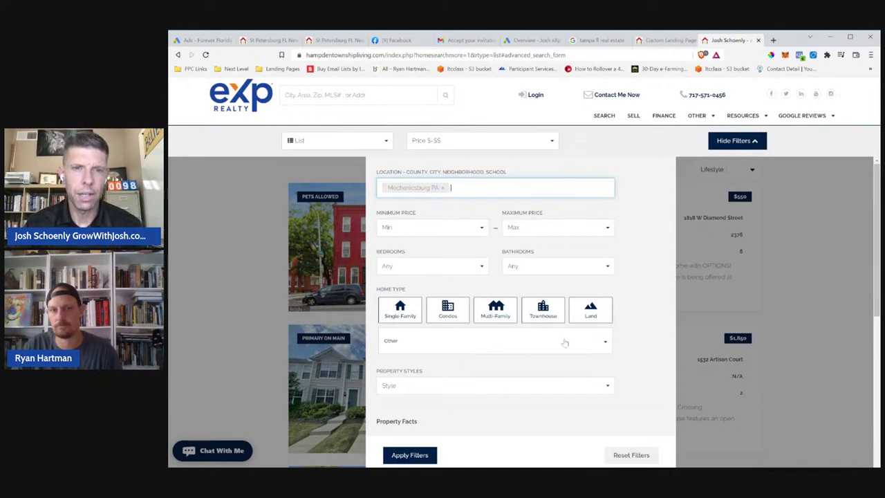
Review the search filters, including the minimum year built choices, for the Mechanicsburg results
scroll(545, 371, "down", 1)
scroll(546, 372, "up", 1)
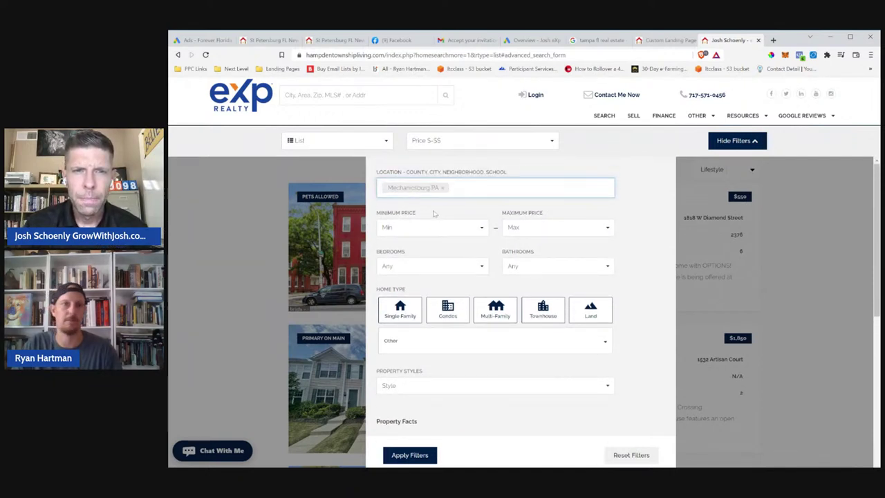
scroll(480, 321, "down", 5)
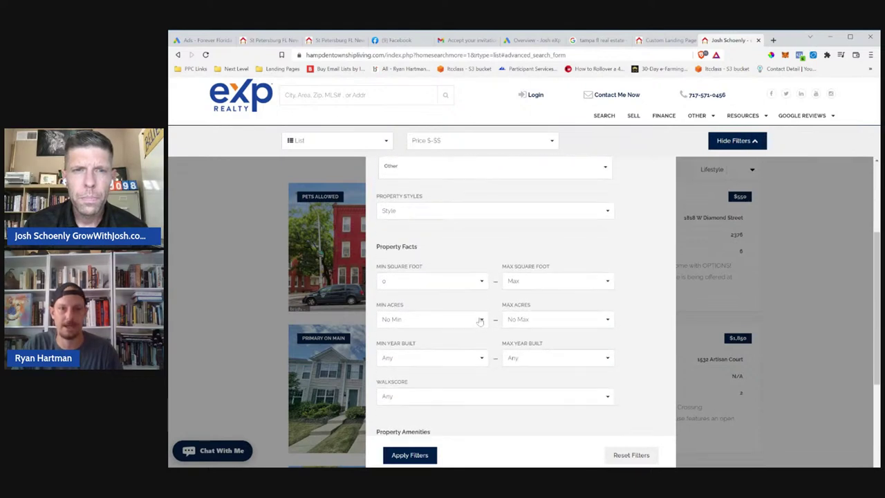
scroll(402, 368, "down", 1)
left_click(421, 319)
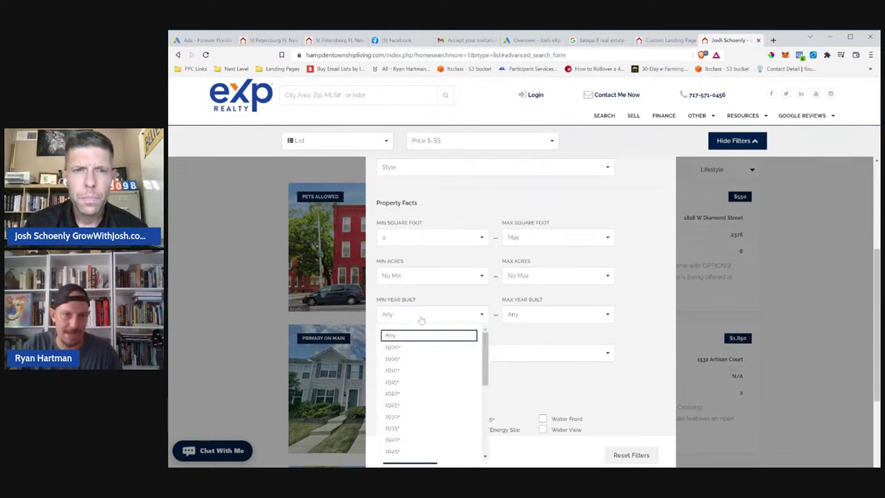
scroll(528, 370, "down", 2)
left_click(574, 337)
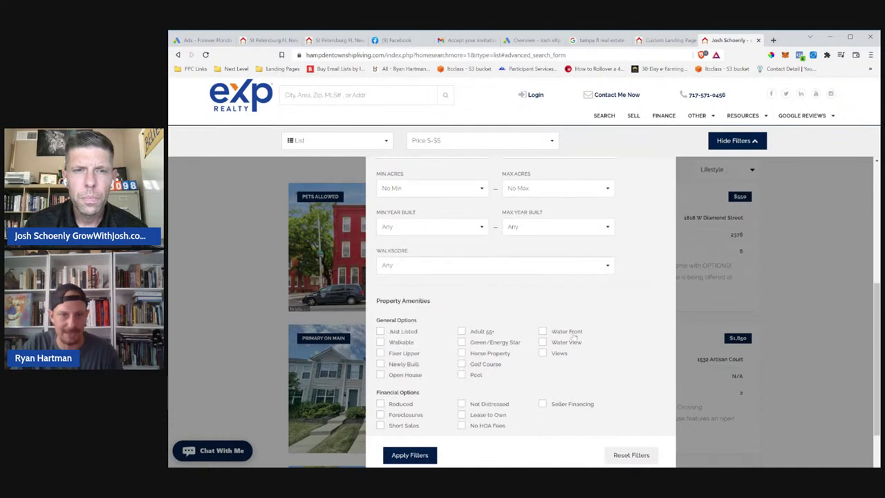
scroll(574, 339, "down", 2)
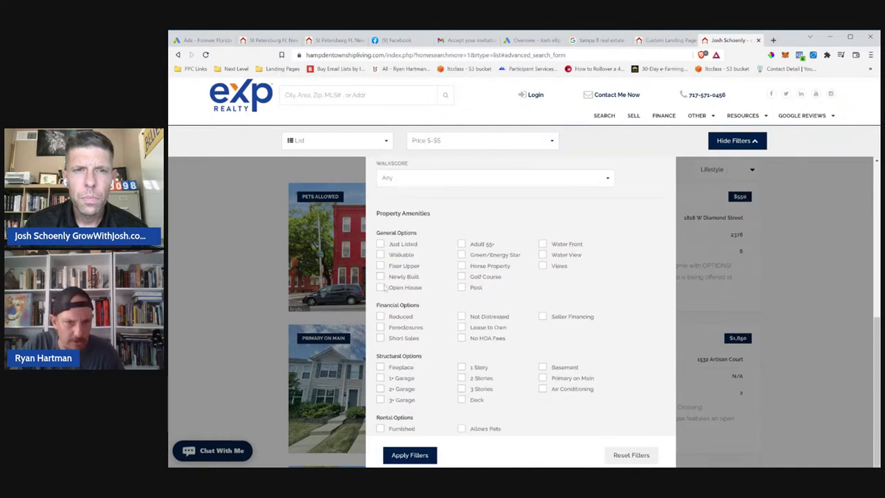
scroll(611, 292, "down", 4)
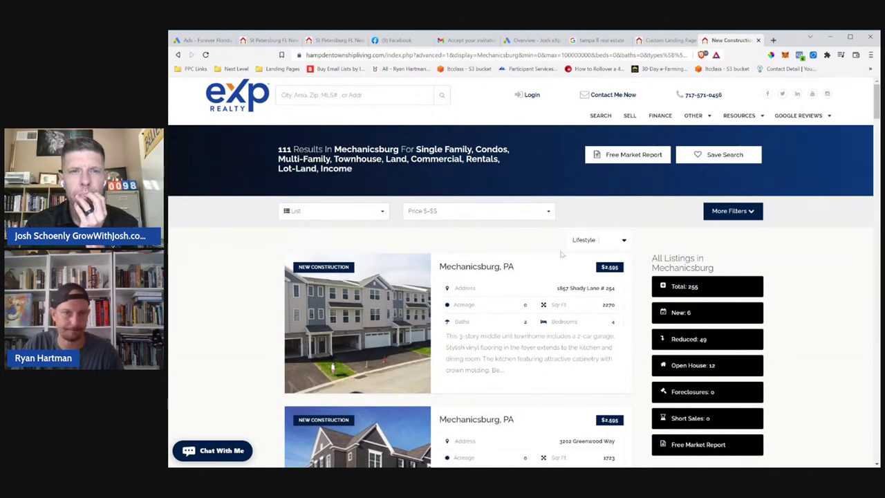
Review the lifestyle, price range and other filters, then apply them to the Mechanicsburg search
left_click(624, 241)
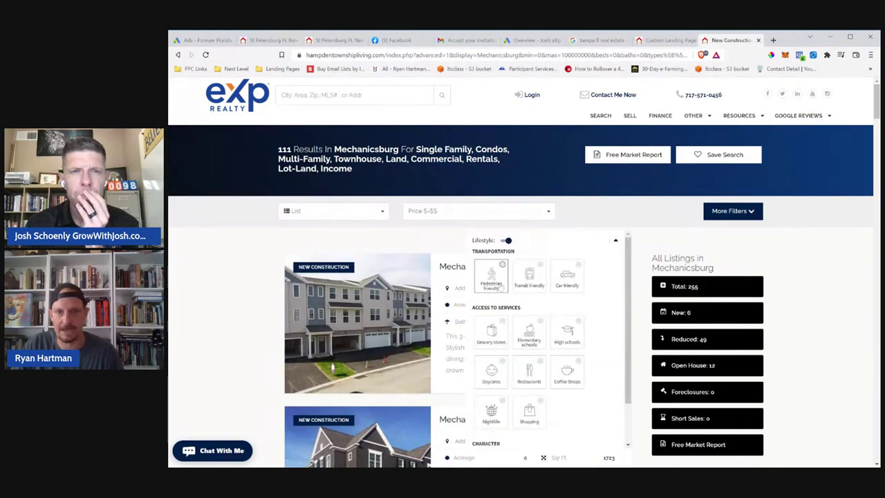
scroll(543, 346, "down", 3)
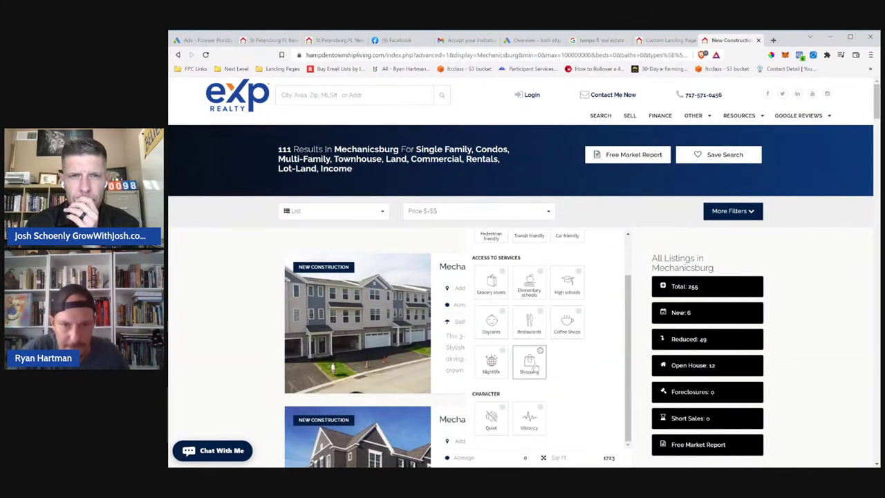
scroll(546, 335, "up", 2)
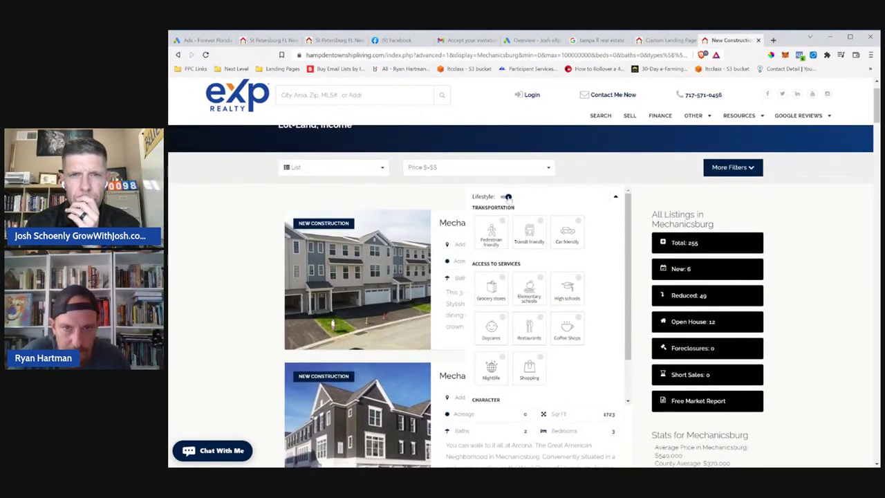
left_click(731, 170)
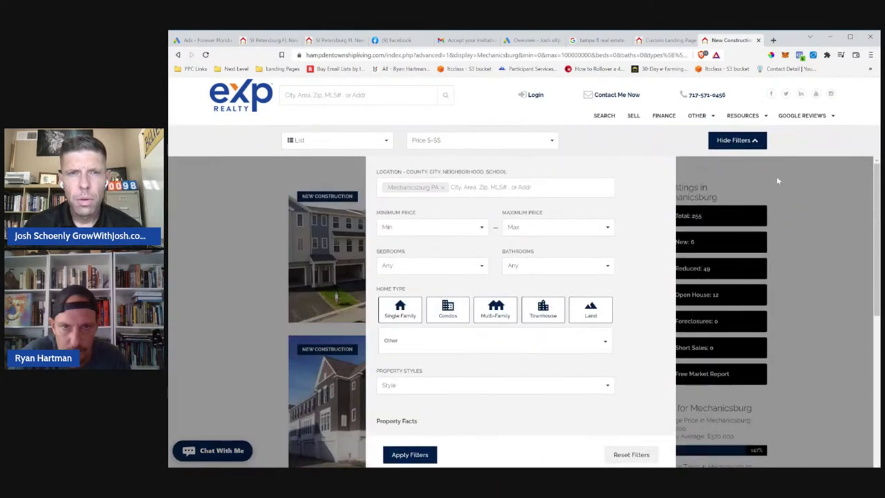
left_click(494, 141)
left_click(458, 165)
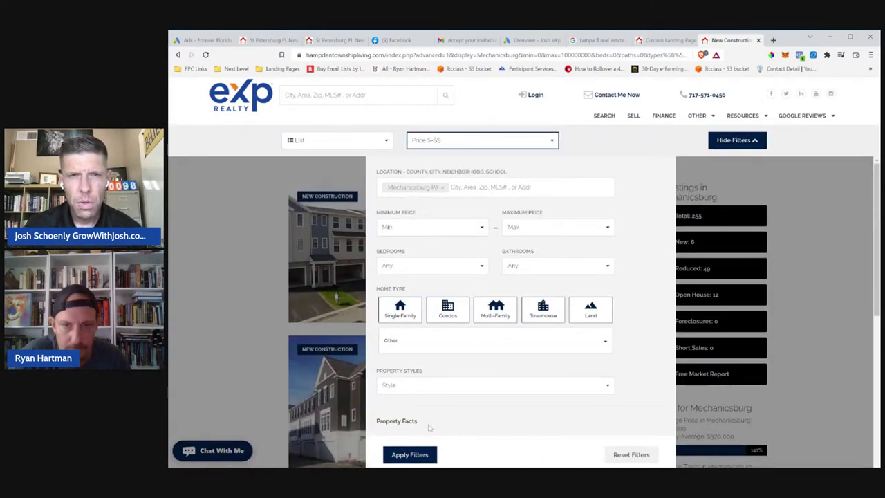
scroll(622, 431, "down", 2)
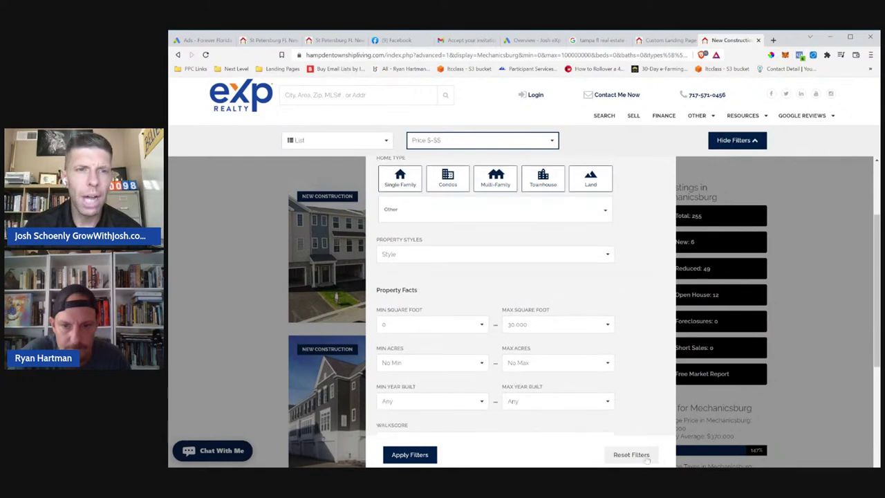
left_click(430, 458)
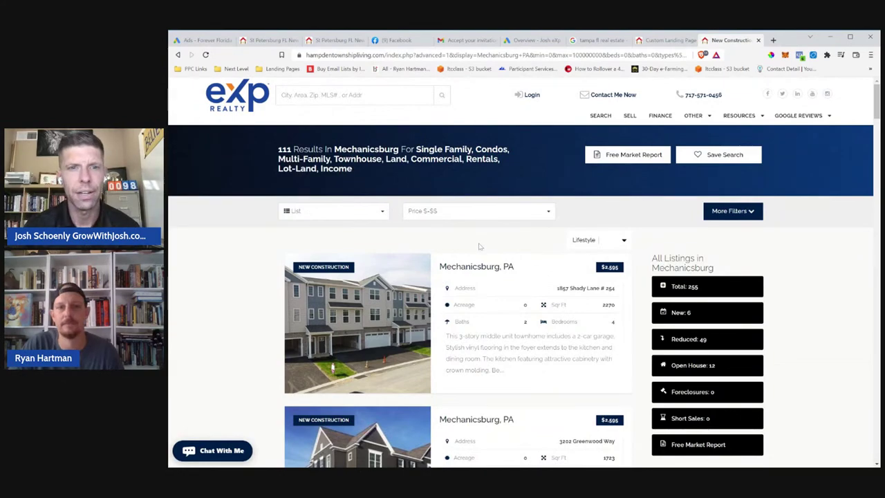
scroll(479, 246, "down", 5)
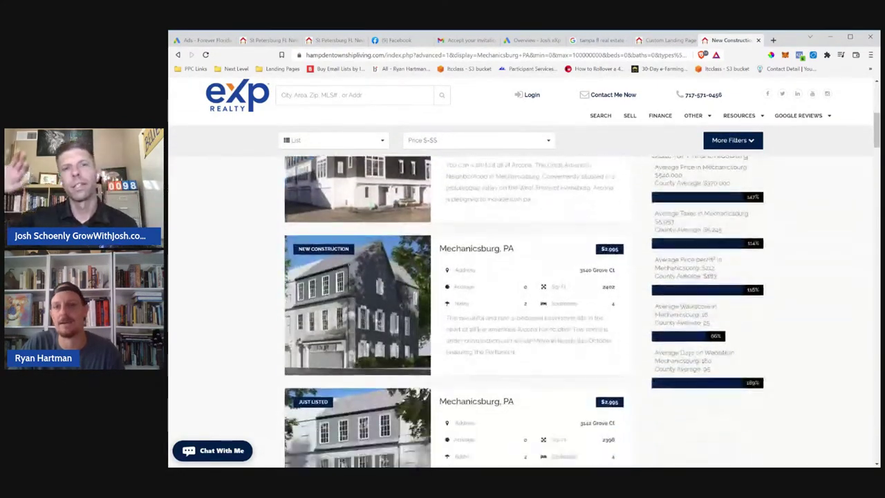
scroll(512, 232, "up", 5)
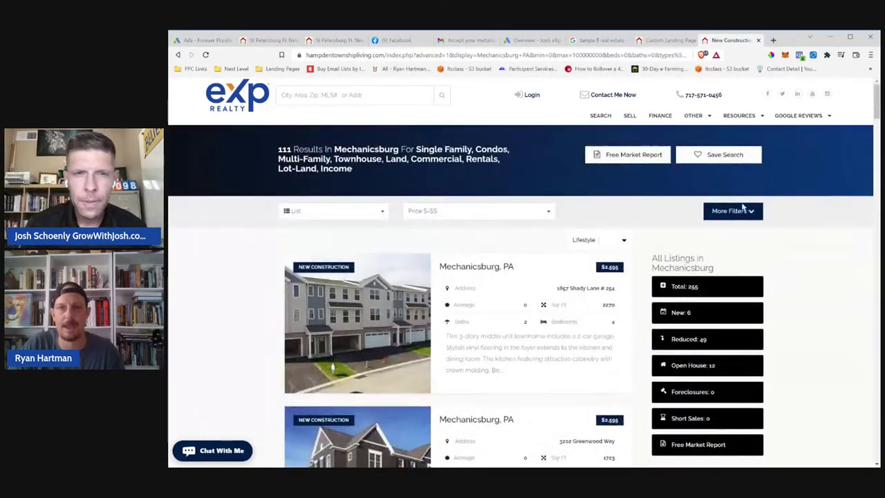
Uncheck Rentals and Lot-Land under other home types and apply the narrowed filters
left_click(738, 208)
left_click(466, 341)
left_click(400, 378)
left_click(401, 389)
scroll(461, 395, "down", 2)
left_click(410, 455)
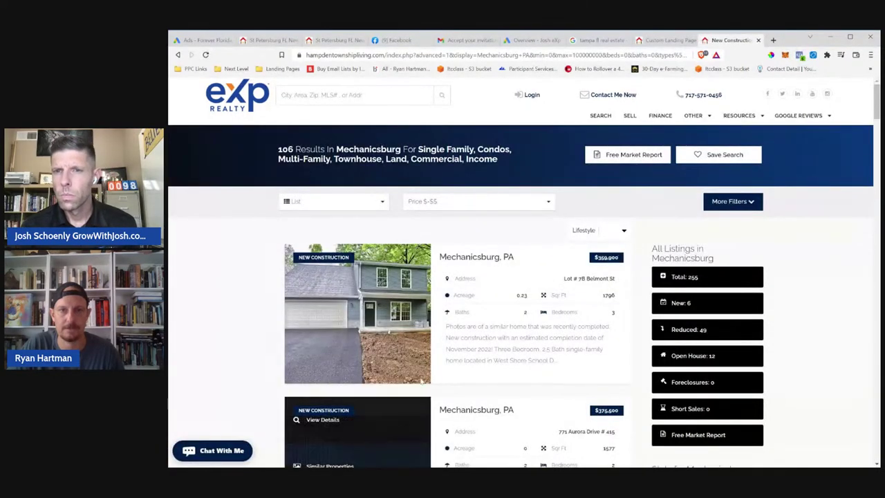
left_click(437, 210)
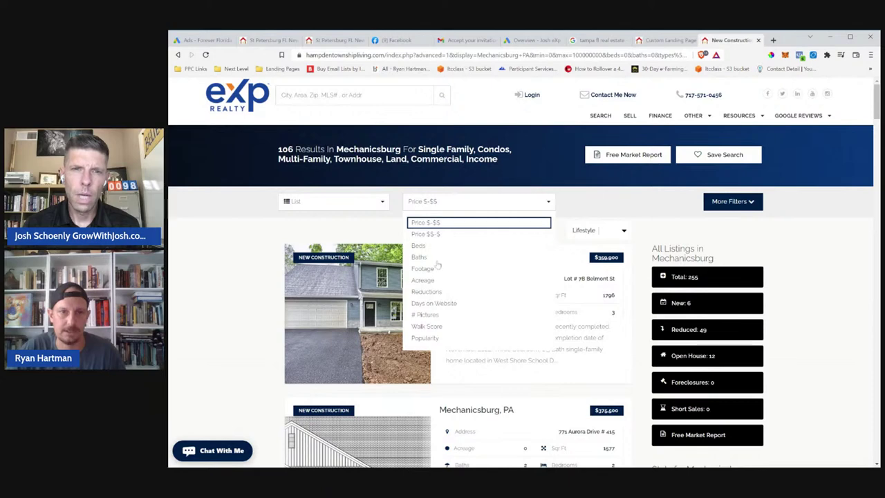
left_click(432, 239)
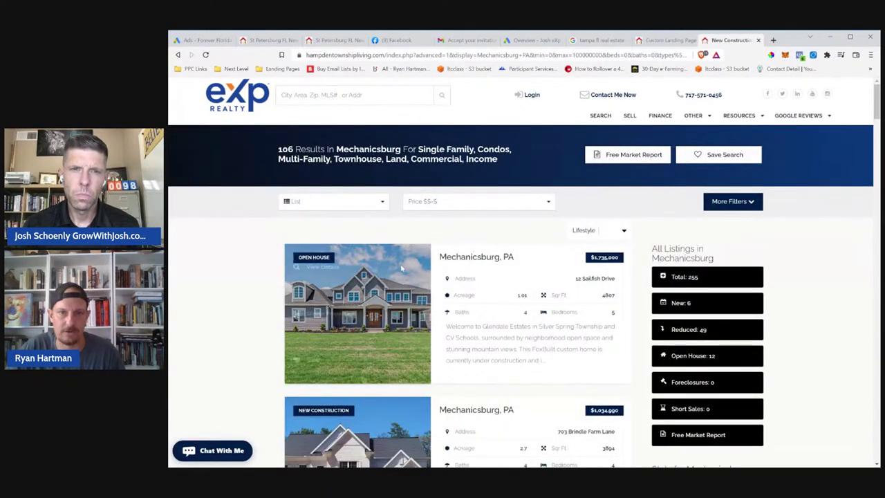
left_click(441, 204)
left_click(432, 234)
left_click(436, 202)
left_click(435, 223)
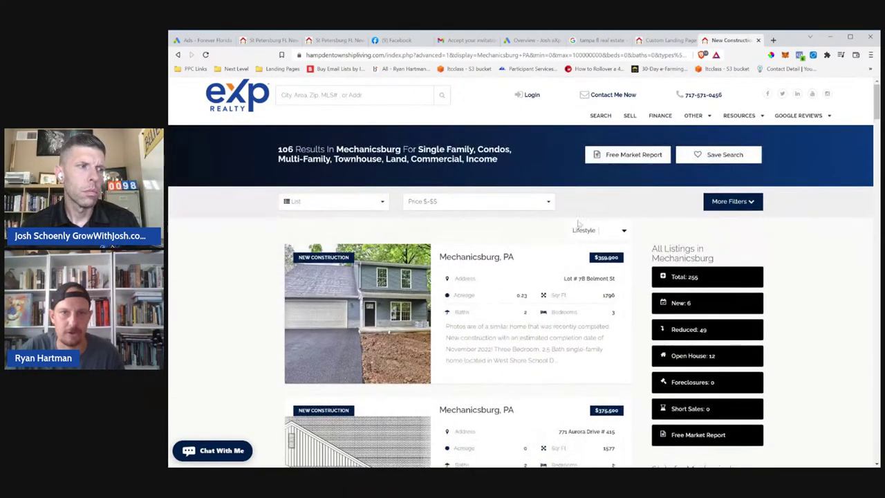
left_click(408, 57)
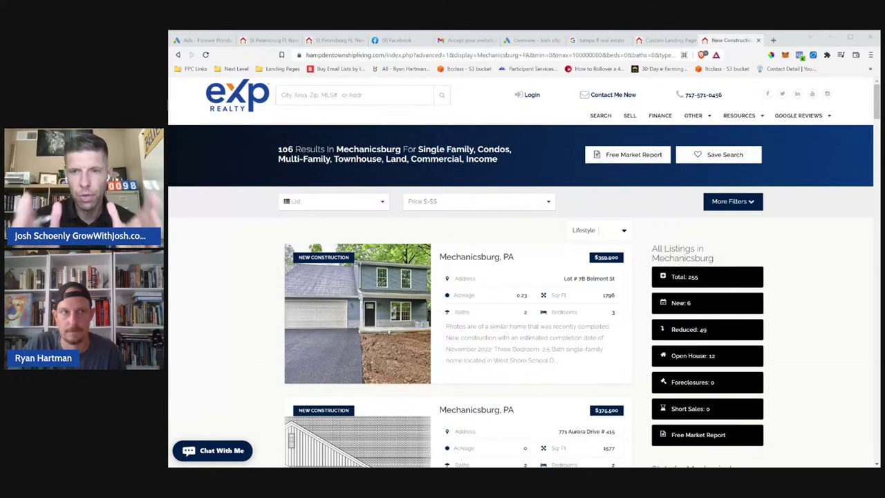
Compare the two St Pete ads' conversion rates, 12.19% and 13.27%
left_click(198, 43)
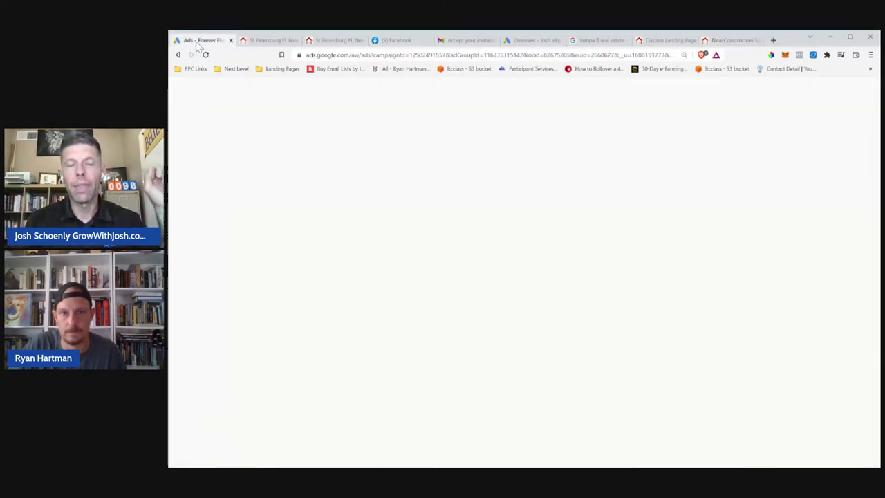
left_click_drag(755, 289, 780, 289)
left_click_drag(758, 337, 778, 337)
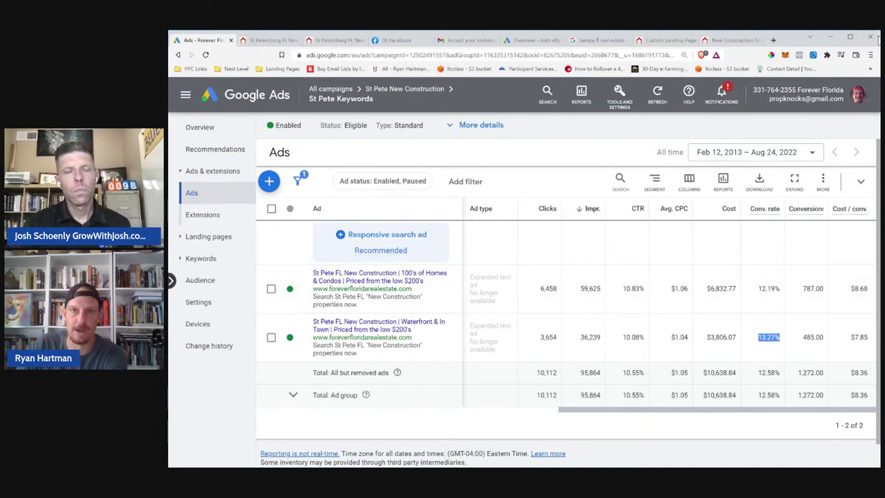
Open the St Petersburg FL new construction landing page and highlight its heading
left_click(731, 41)
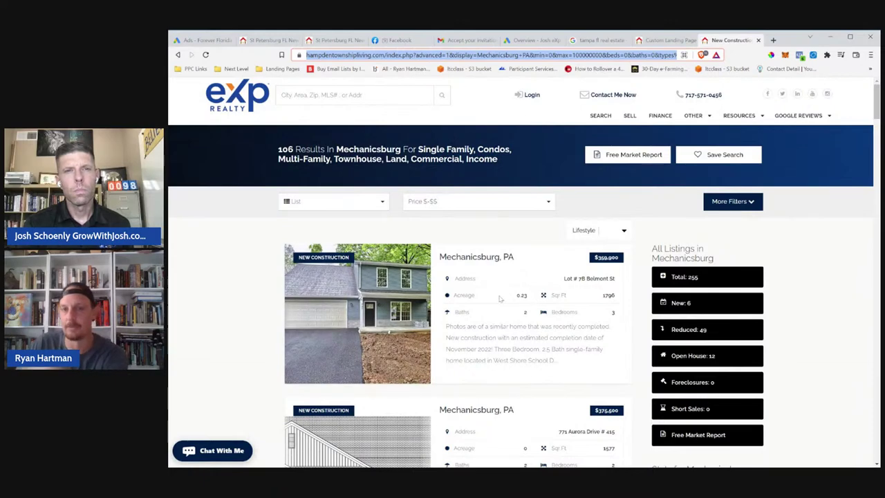
left_click(202, 40)
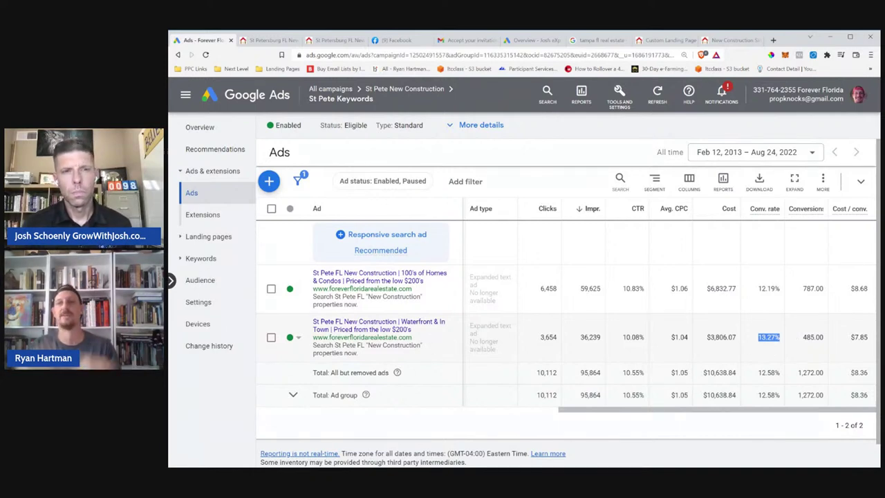
left_click(269, 40)
left_click_drag(269, 187, 624, 209)
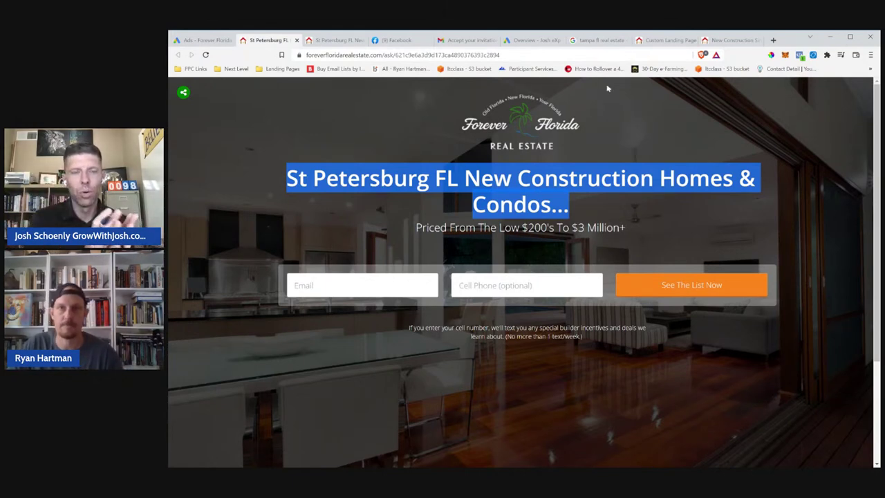
Replace the YOUR TOWN Real Estate Deals heading with 'Mechanicsburg, FL' and review the page
left_click(643, 41)
left_click_drag(361, 217, 681, 218)
type("Mechanicsburg, FL")
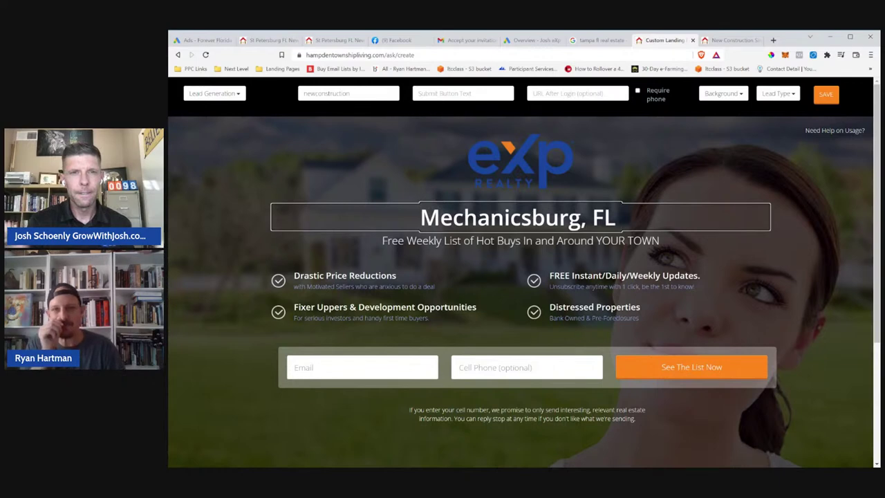
scroll(719, 236, "down", 1)
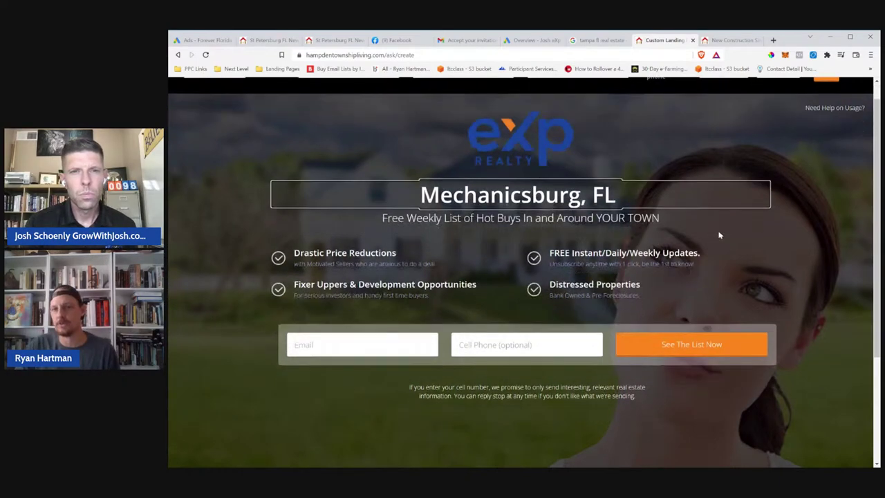
scroll(719, 236, "down", 1)
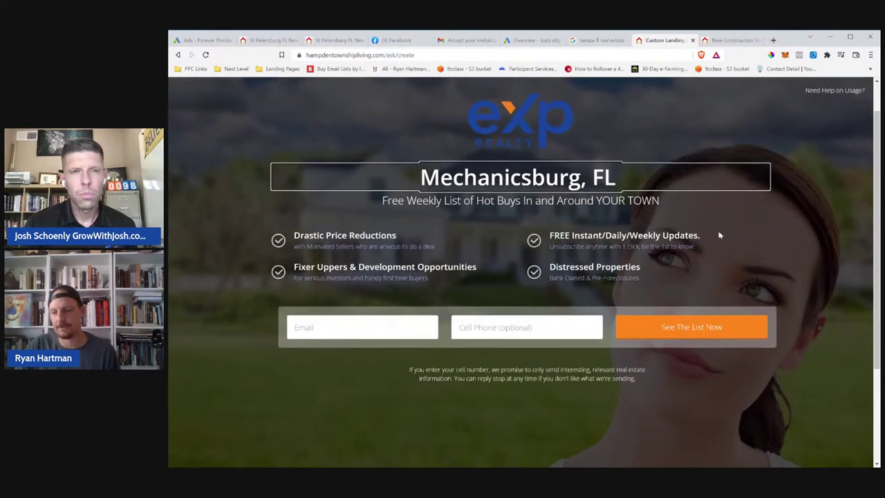
scroll(720, 236, "up", 2)
scroll(717, 235, "down", 3)
scroll(761, 215, "up", 3)
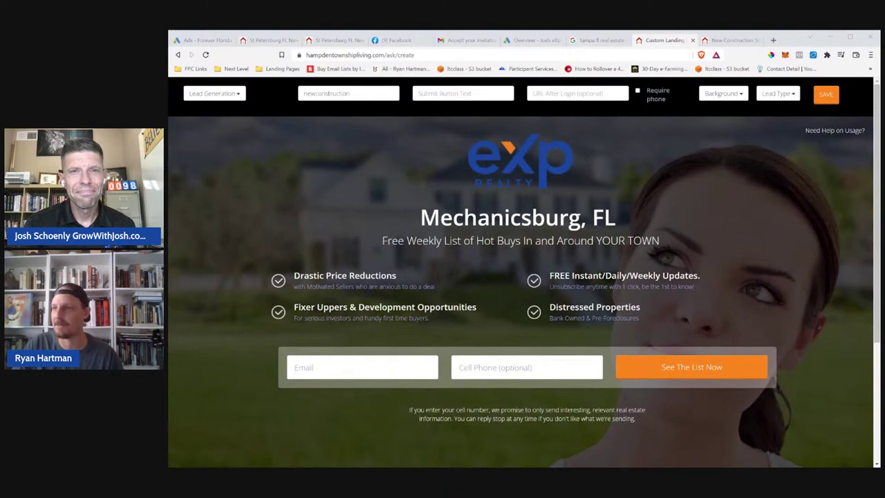
scroll(521, 270, "down", 3)
scroll(526, 277, "up", 3)
scroll(525, 277, "down", 3)
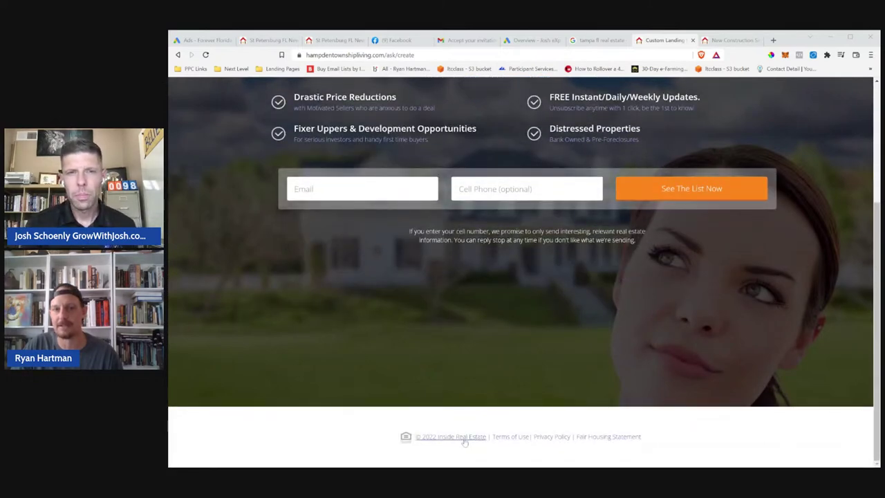
scroll(642, 383, "up", 3)
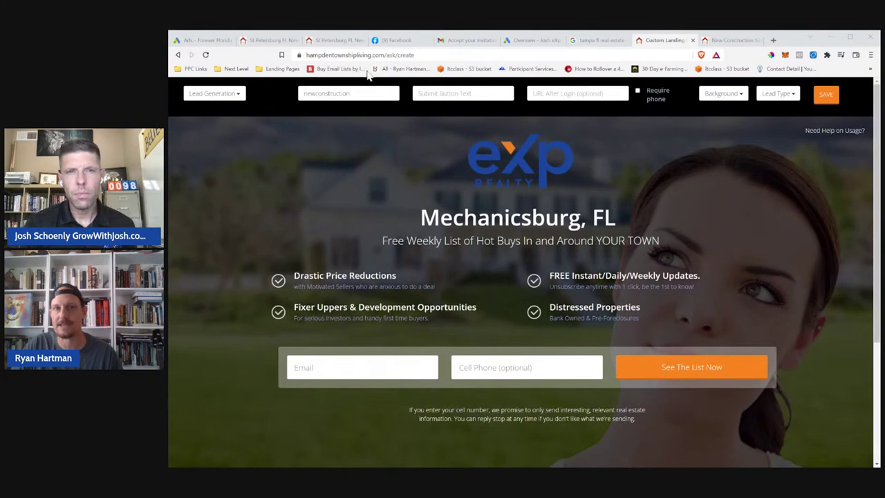
left_click_drag(307, 55, 419, 54)
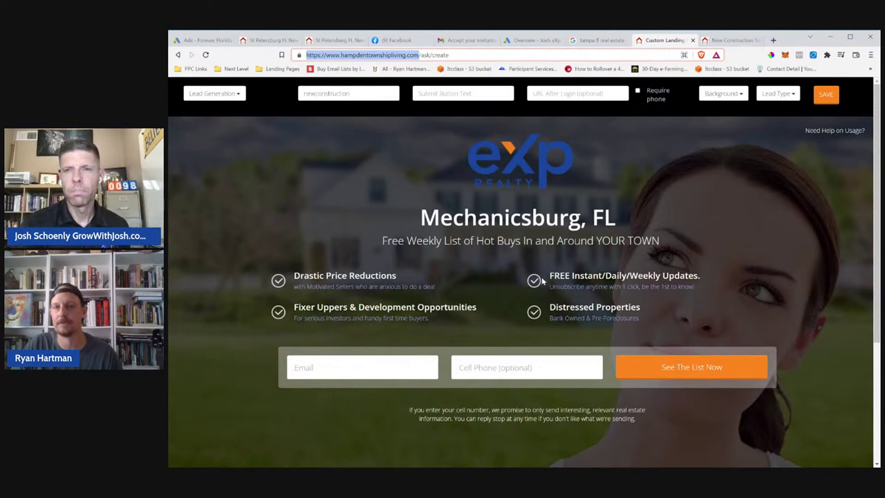
Change the heading's state from FL to PA
left_click(591, 217)
left_click_drag(592, 217, 617, 217)
type("PA")
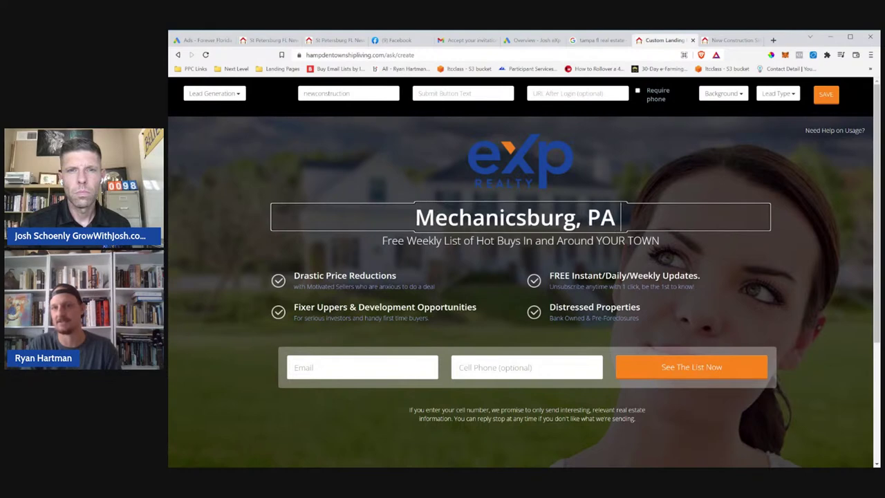
key("BackSpace")
type("A")
Extend the heading with 'New Construction Homes & Condos', matching the St Petersburg page
left_click(268, 42)
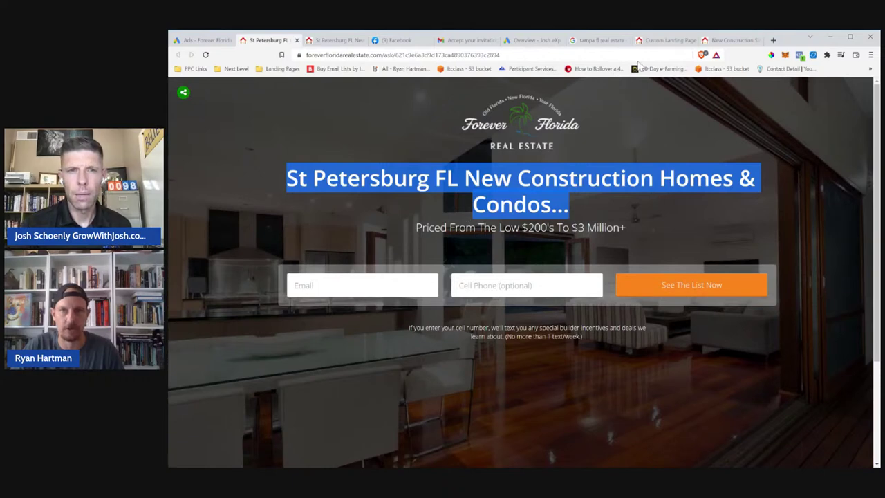
left_click(664, 41)
type("New")
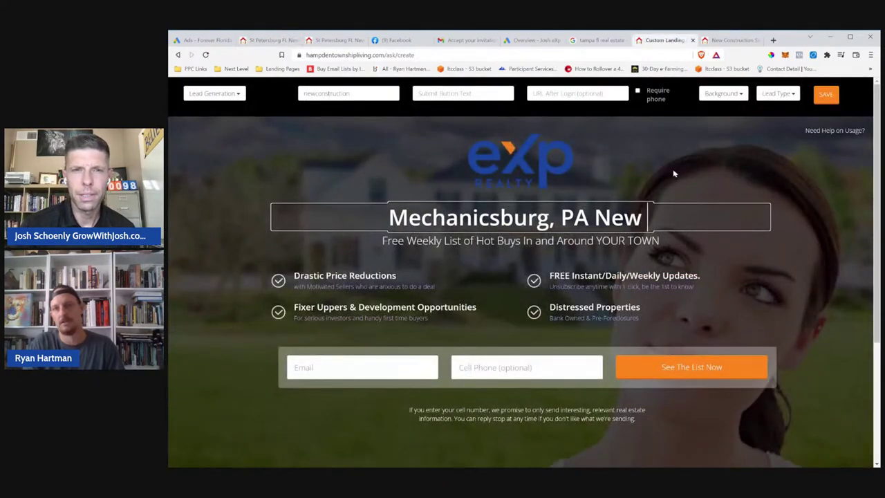
type(" Construction Homes & Condos")
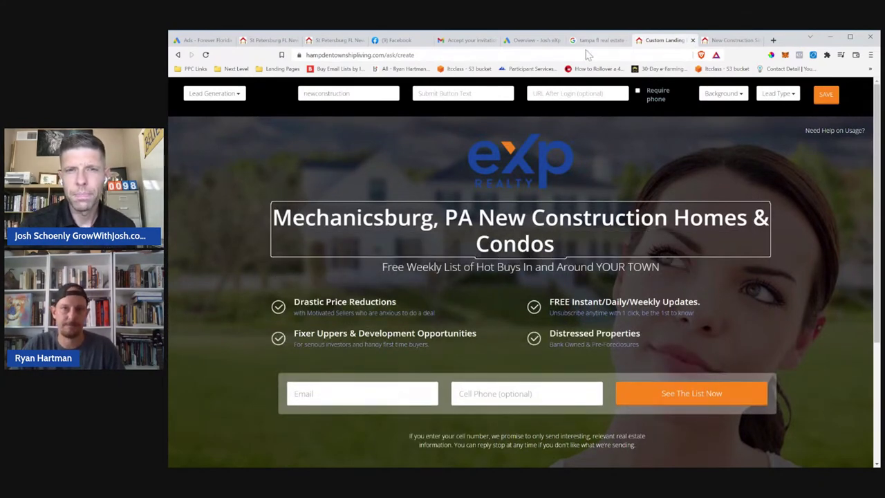
left_click(260, 40)
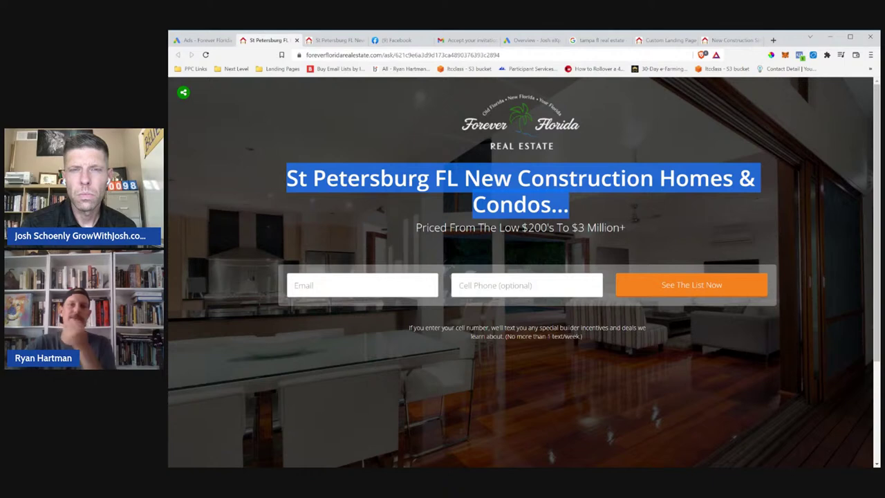
left_click(201, 42)
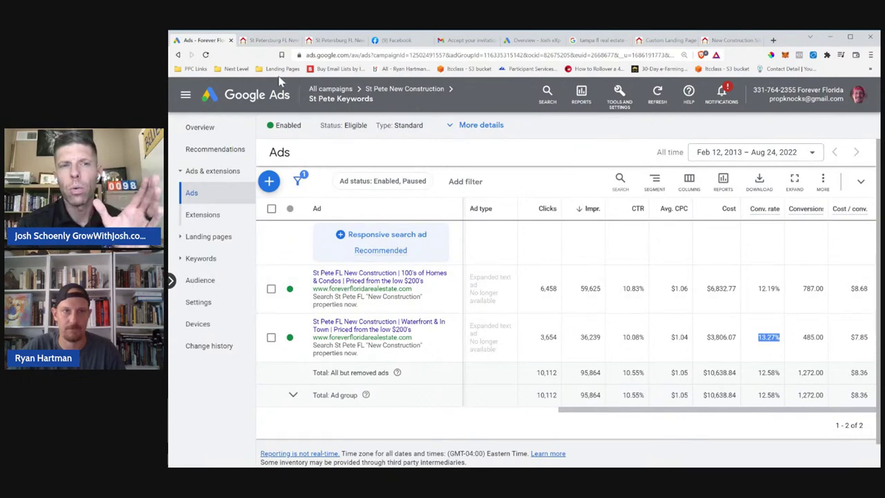
left_click(651, 43)
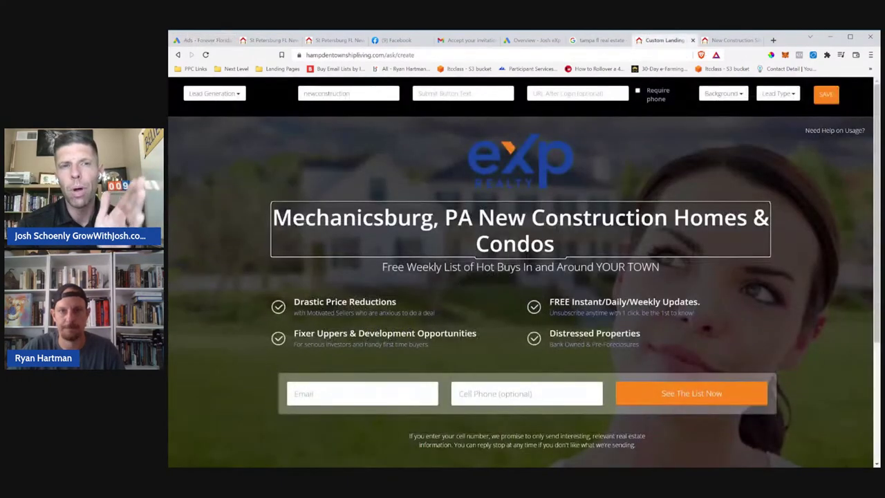
left_click(281, 43)
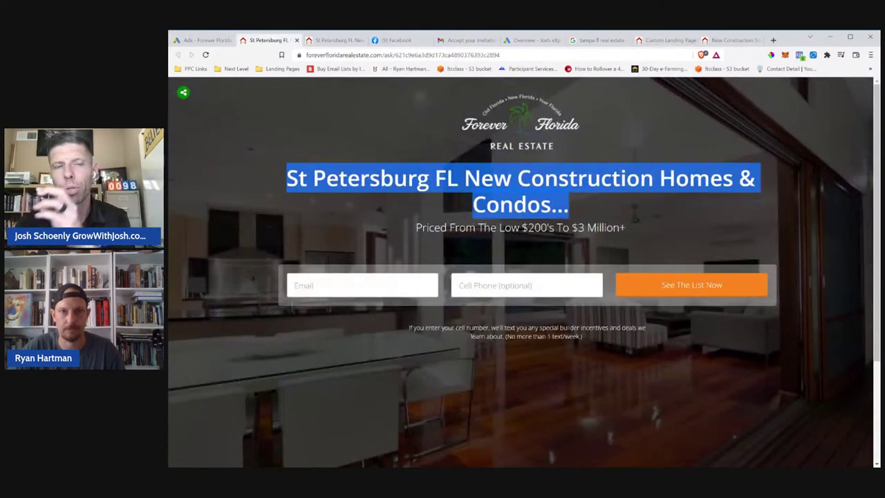
left_click(666, 41)
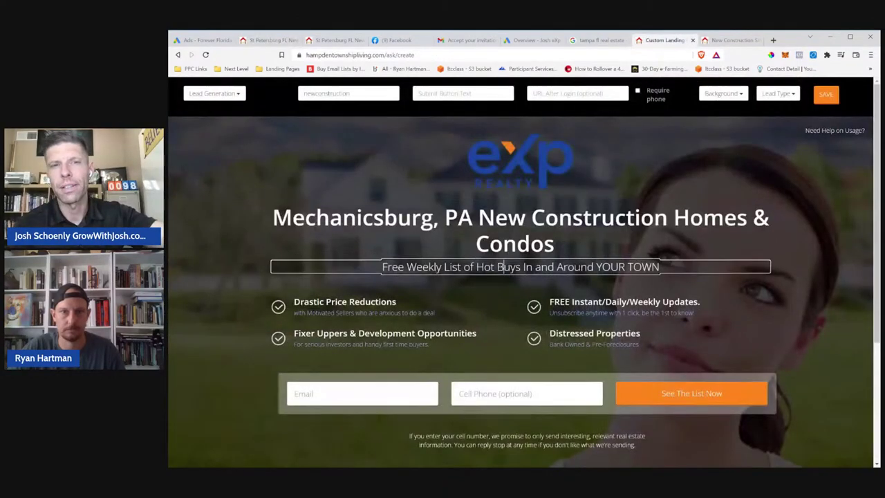
Rewrite the subheadline as 'Priced From The Mid $300k's To $1.5 Million+'
key("ctrl+a")
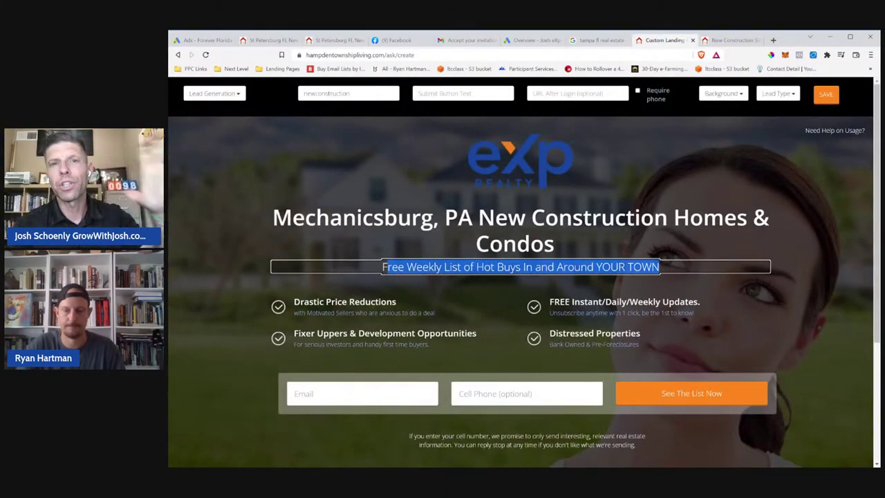
key("BackSpace")
type("Priced From Th")
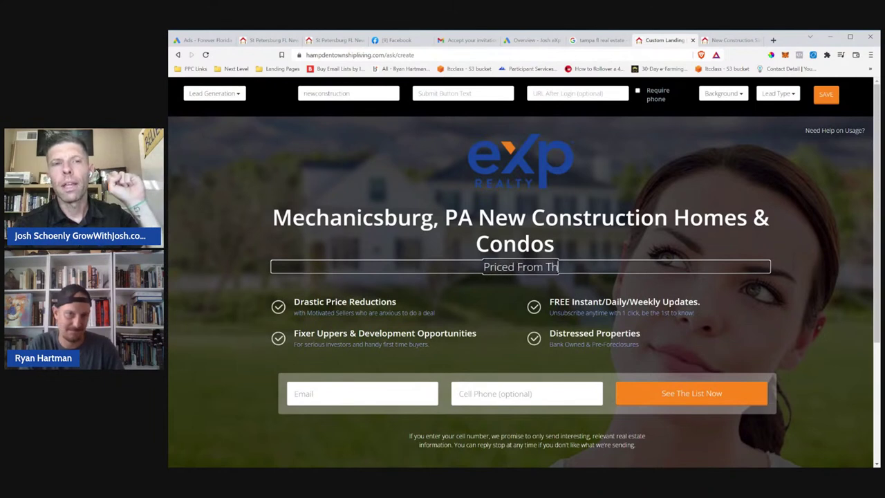
type("e Mid $300's")
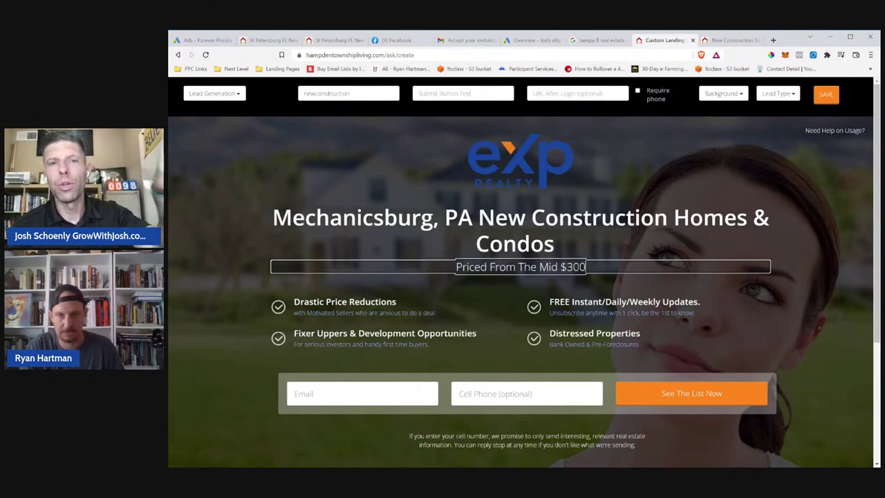
key("BackSpace")
key("BackSpace")
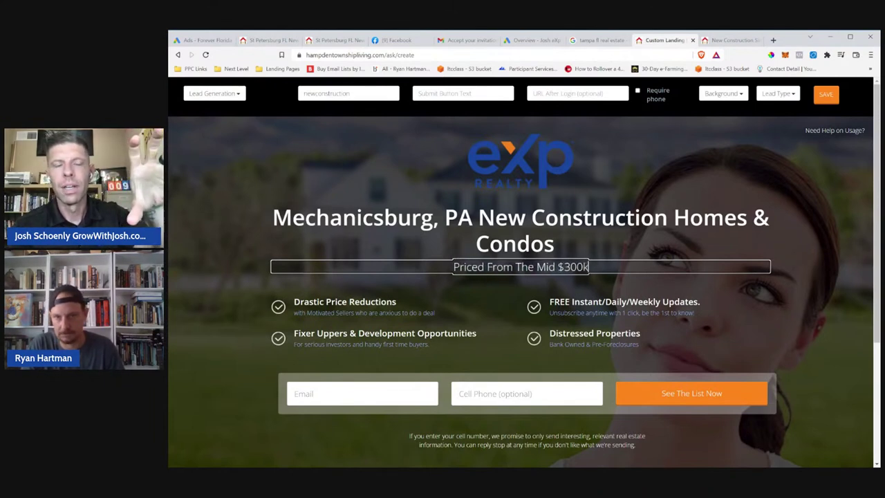
type("k's To")
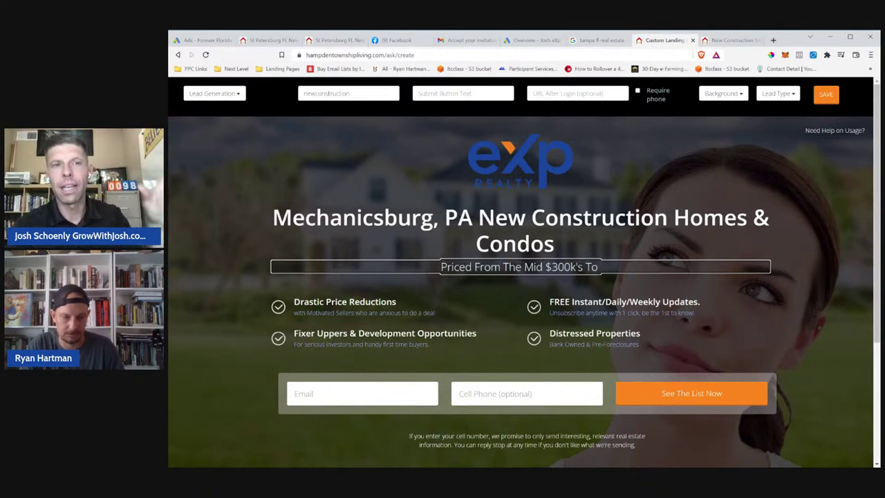
type(" 1.5")
type(" M")
key("BackSpace")
key("BackSpace")
key("BackSpace")
key("BackSpace")
key("BackSpace")
key("BackSpace")
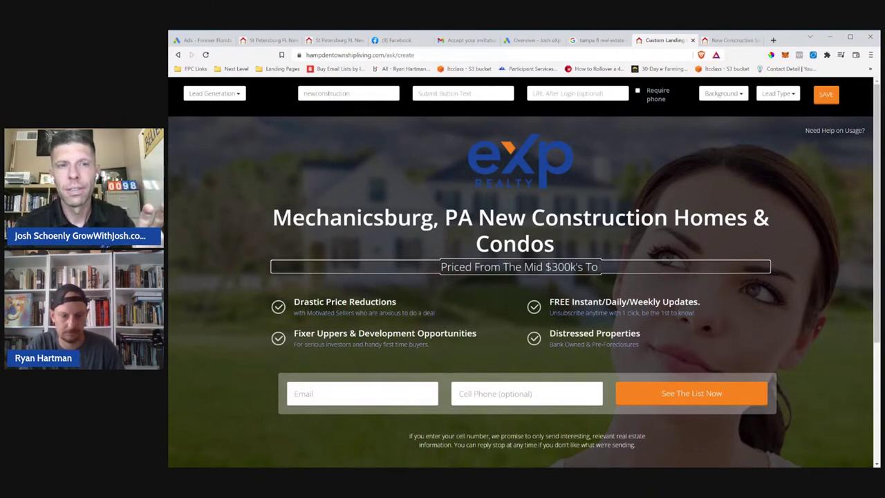
type("$1.5 Million+")
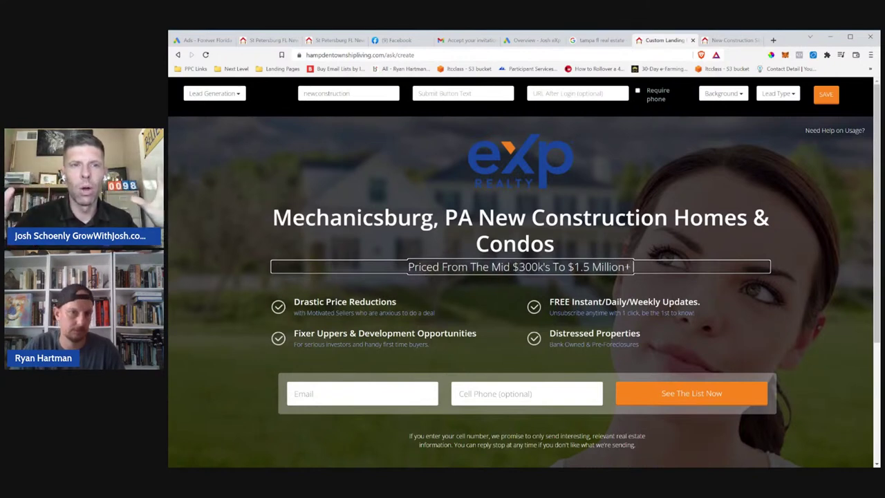
Delete the Drastic Price Reductions, Fixer Uppers, FREE Instant Updates and Distressed Properties bullets
left_click(401, 304)
key("Delete")
left_click(385, 303)
key("Delete")
left_click(622, 302)
key("Delete")
left_click(592, 305)
key("Delete")
Copy the builder-incentives disclaimer wording from the St Petersburg page
left_click(452, 376)
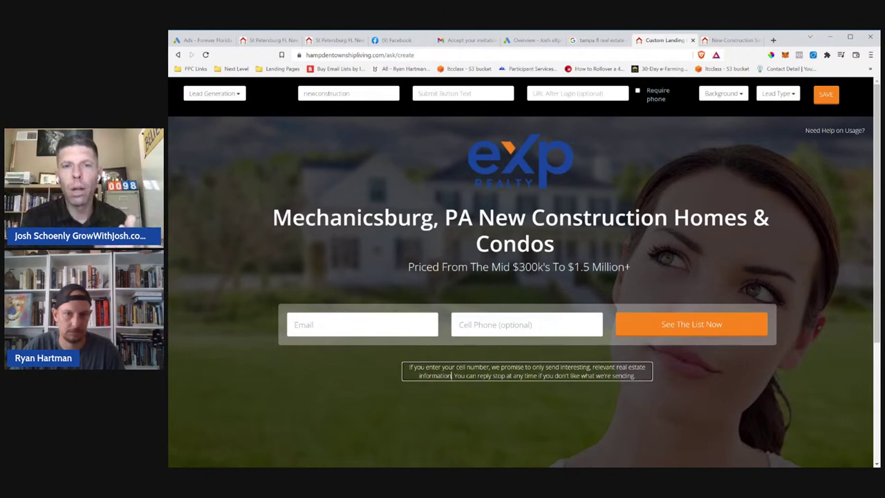
left_click_drag(491, 367, 635, 376)
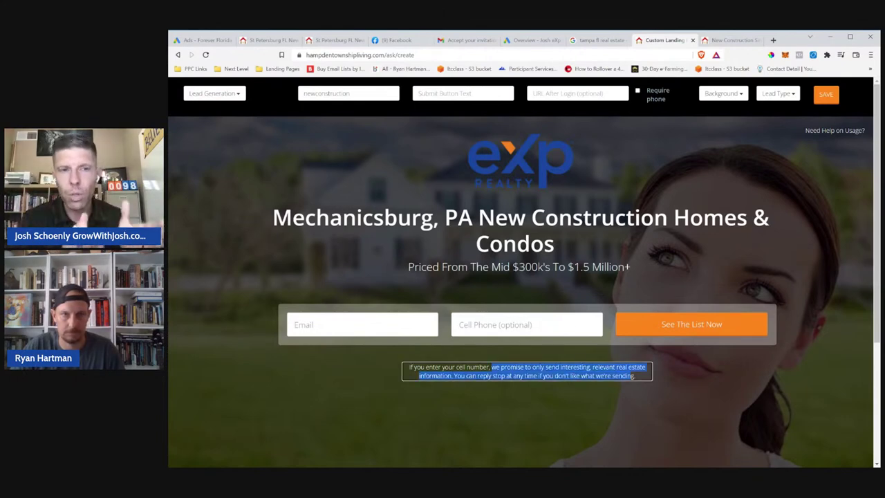
left_click(270, 41)
left_click_drag(592, 339, 408, 330)
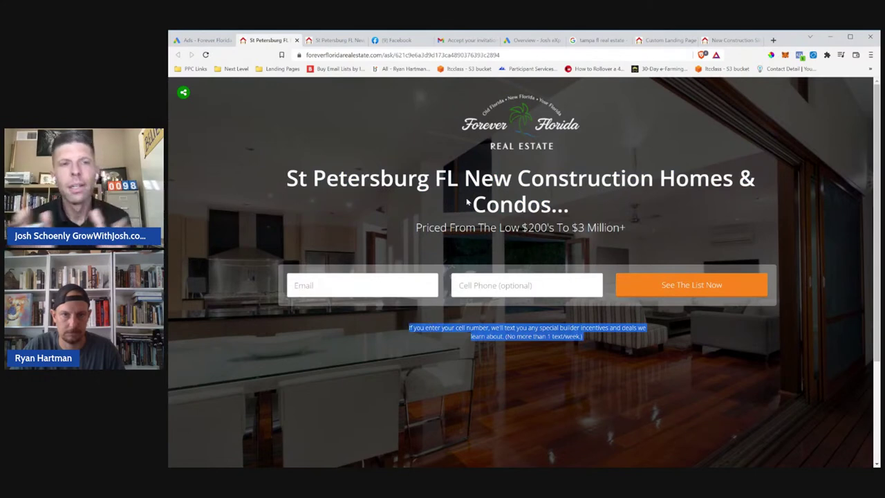
left_click(660, 40)
Paste it over the Mechanicsburg disclaimer and remove the leftover text fragment
left_click(416, 367)
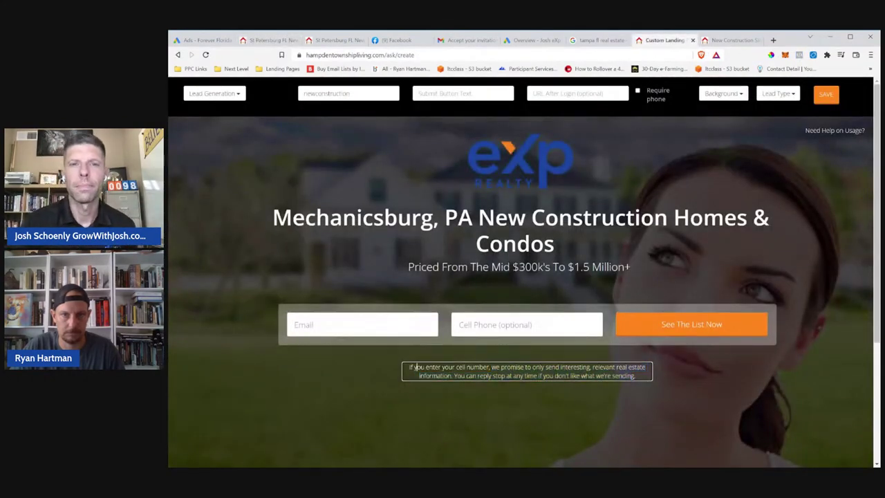
key("ctrl+a")
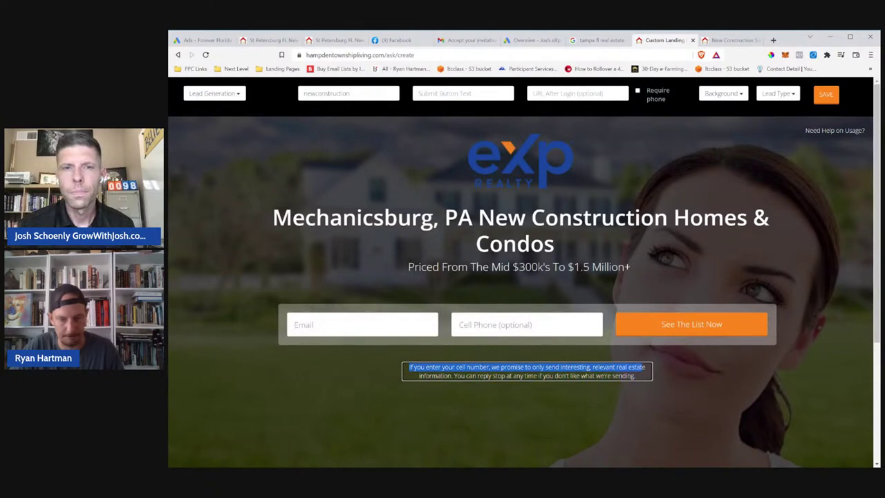
type("If you enter your cell number, we'll text you any special builder incentives and deals we learn about. (No more than 1 text/week)")
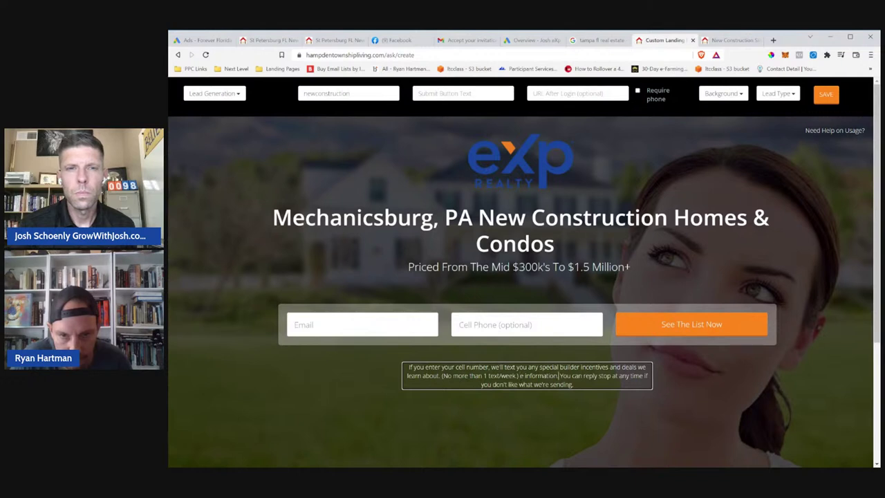
key("shift+Right")
key("shift+Right")
key("shift+Right")
key("shift+Right")
key("shift+Right")
key("shift+Right")
key("shift+Right")
key("shift+Right")
key("shift+Right")
key("shift+Right")
key("shift+Right")
key("shift+Right")
key("shift+Right")
key("shift+Right")
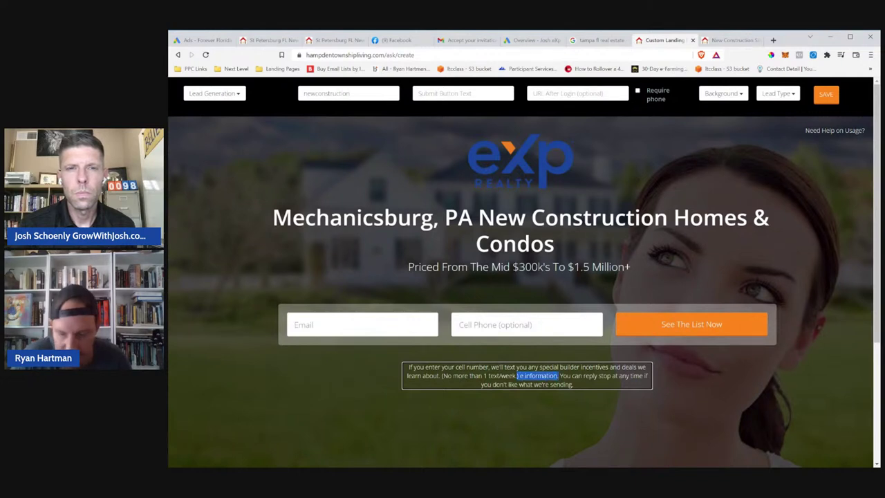
key("BackSpace")
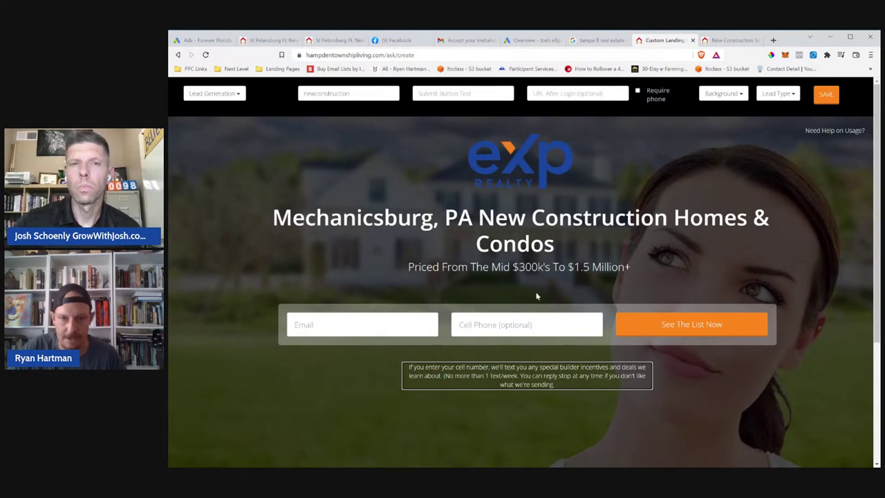
left_click_drag(424, 368, 446, 375)
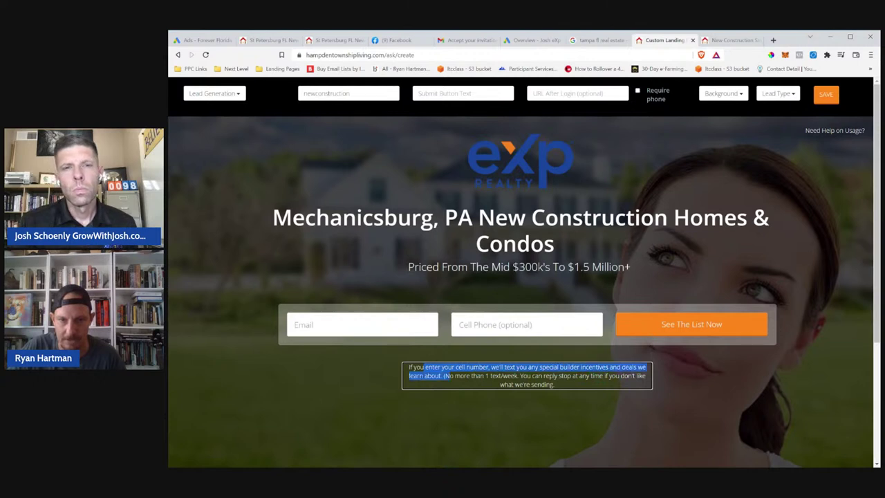
left_click(500, 376)
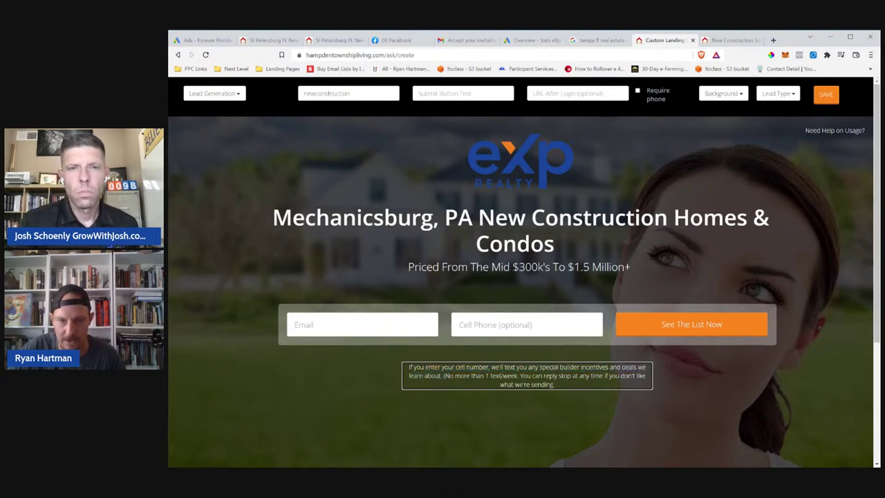
Close the parenthesis at the end of the disclaimer's text-limit note
left_click(555, 384)
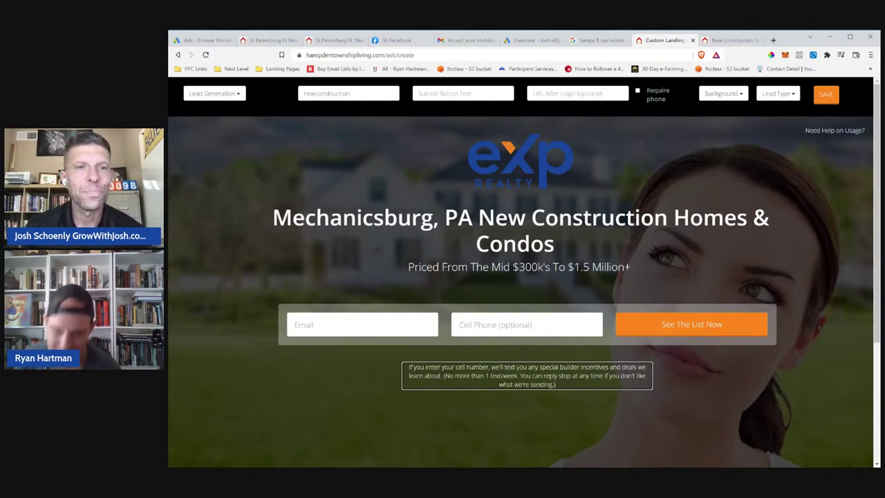
left_click_drag(444, 375, 555, 384)
left_click(486, 376)
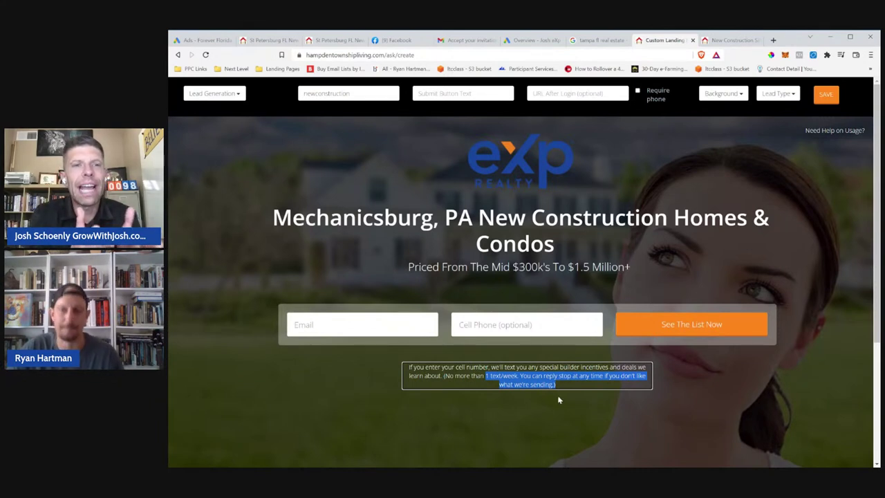
left_click(325, 42)
left_click(667, 40)
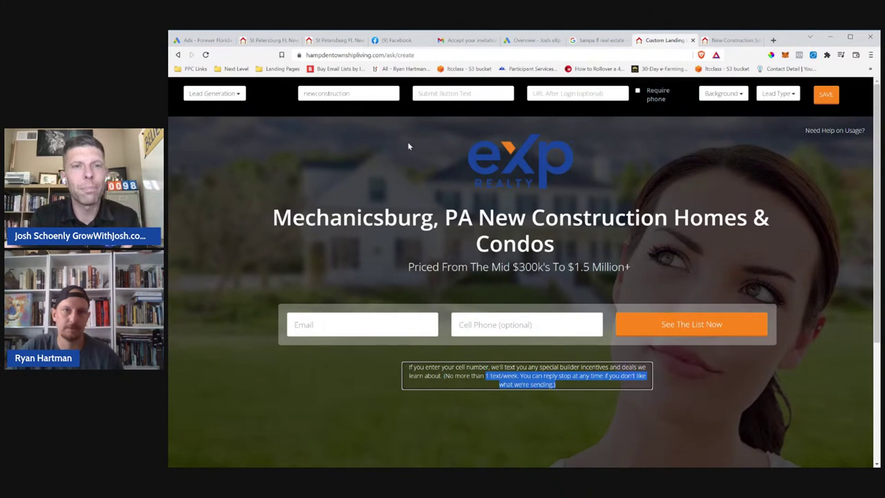
Set the form's Submit Button Text to 'See The List Now'
left_click(463, 93)
type("See The List Now")
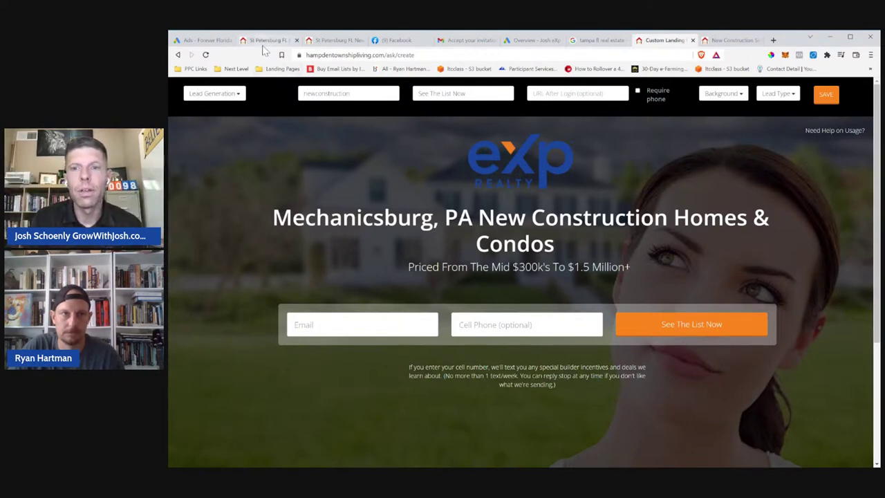
left_click(263, 43)
left_click(724, 43)
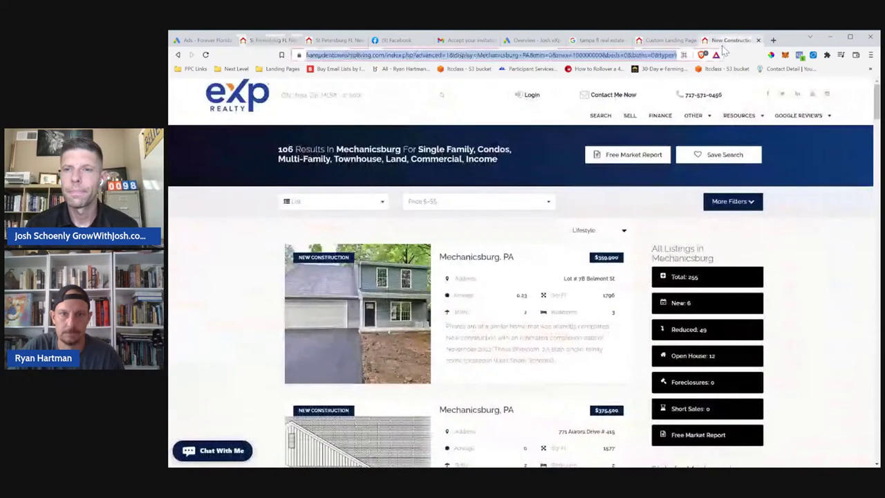
left_click(280, 43)
left_click(667, 43)
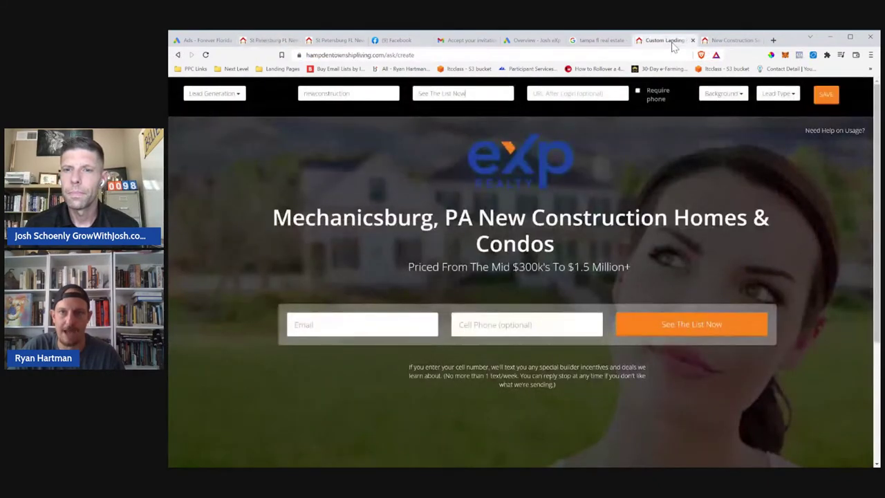
Try the New Construction background, then settle on the Modern interior image
left_click(735, 96)
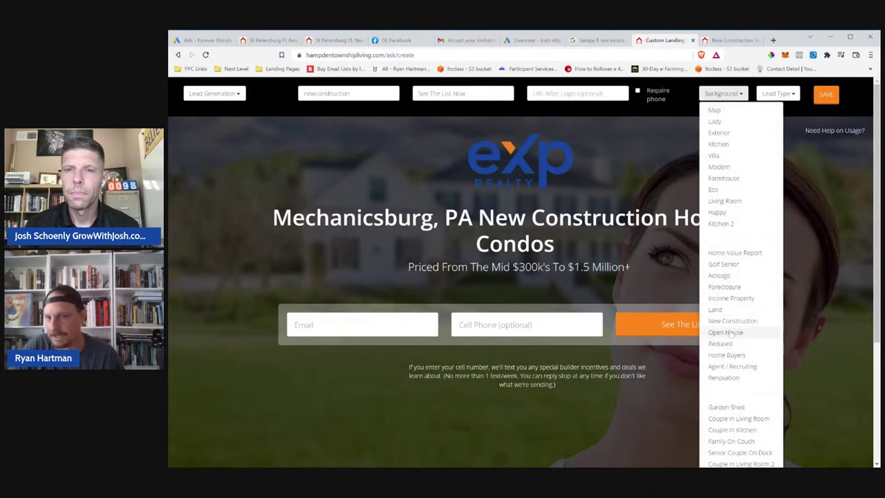
left_click(732, 321)
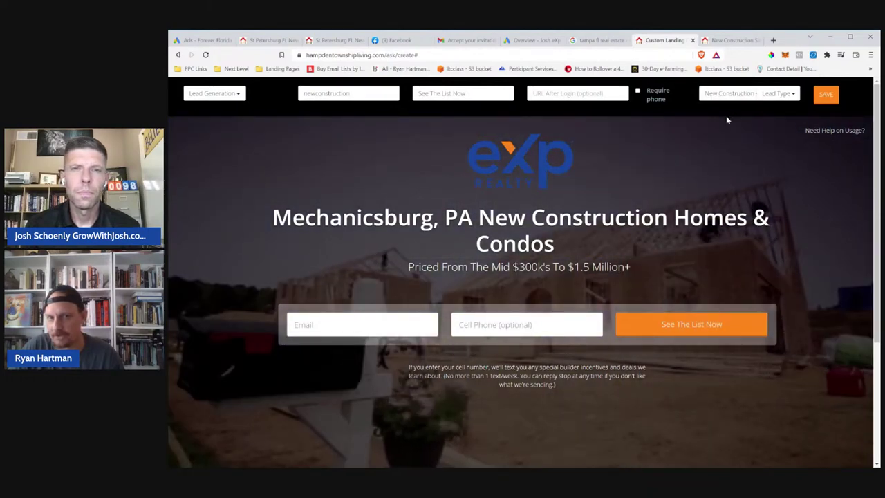
left_click(725, 96)
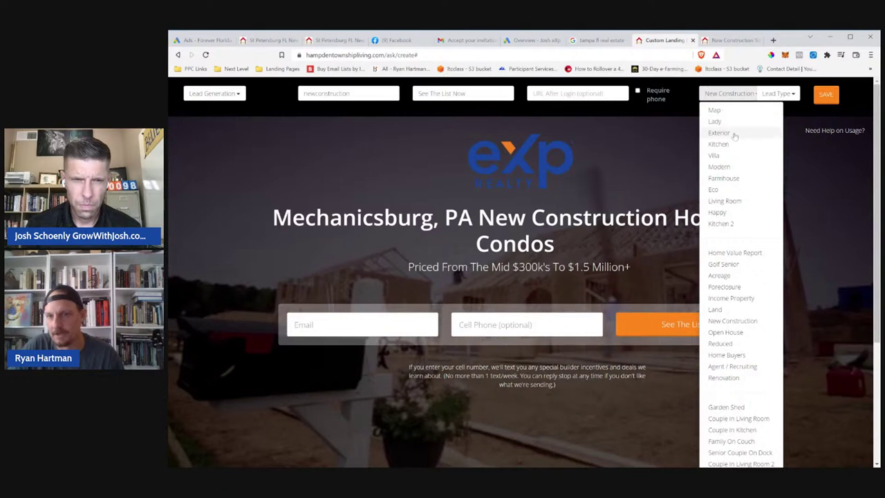
left_click(724, 168)
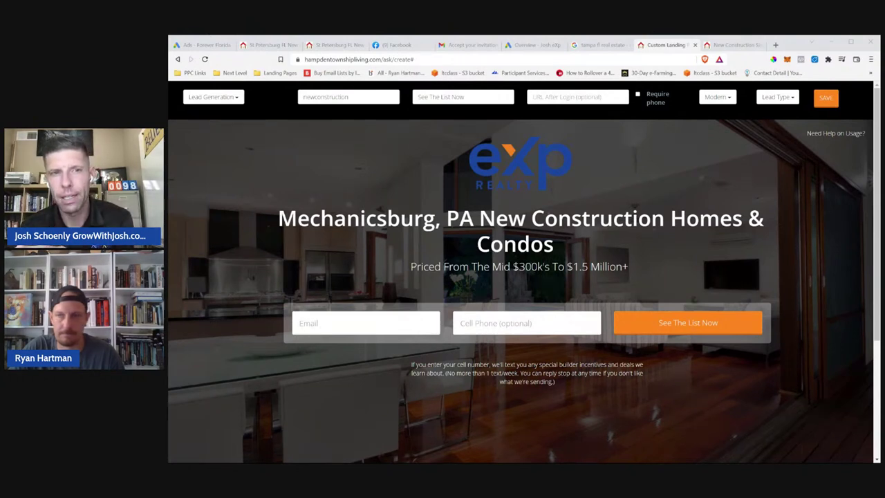
Paste the hampdentownshipliving.com listings search link into 'URL After Login'
left_click(578, 97)
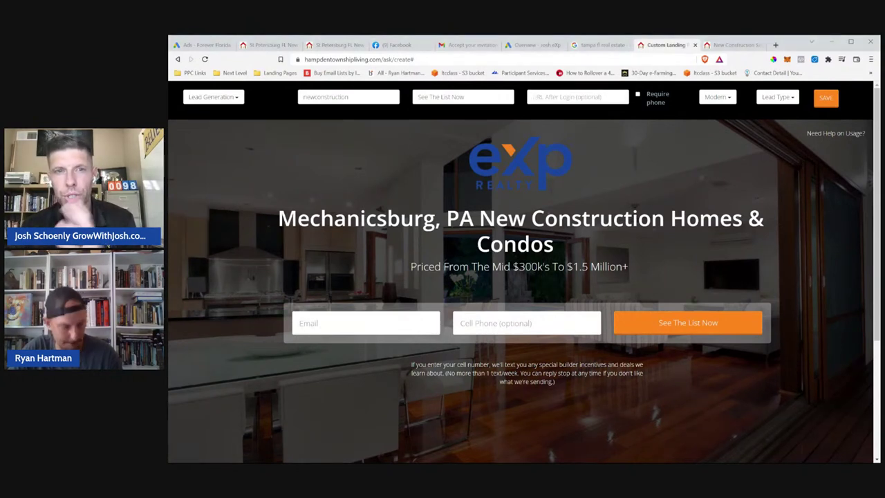
key("ctrl+v")
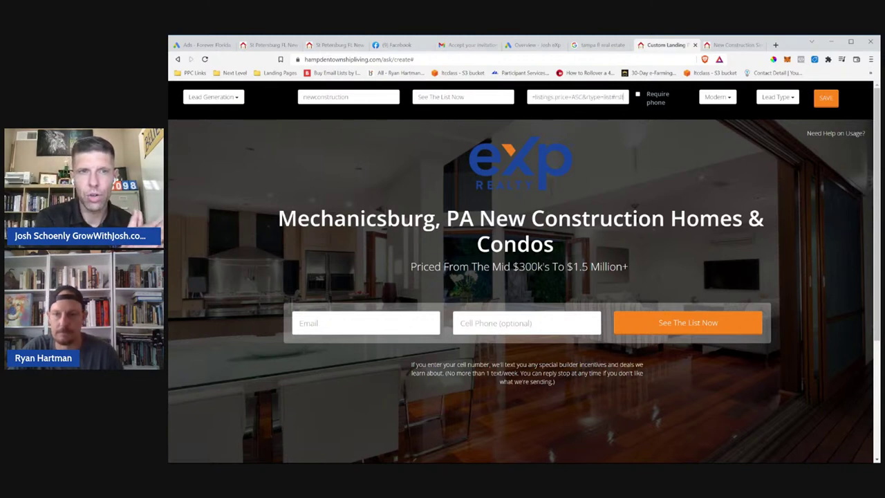
left_click(671, 123)
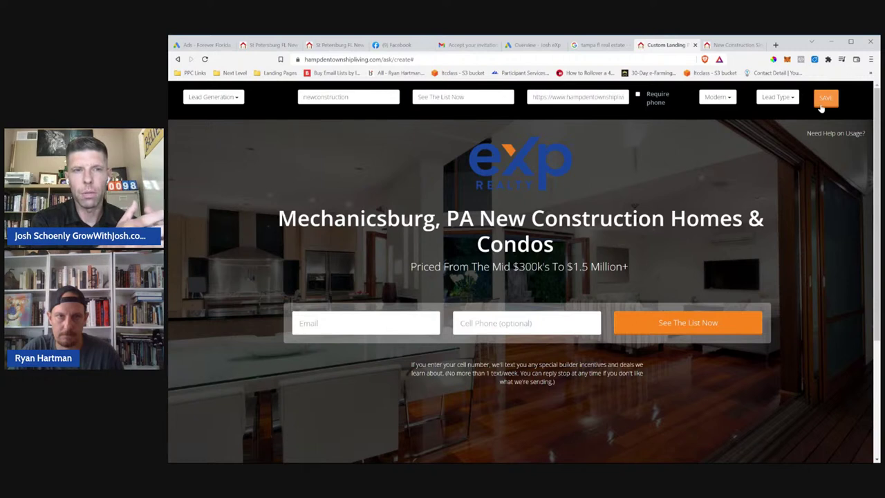
Change the page slug from 'newconstruction' to 'newmechanicsburg'
left_click_drag(350, 97, 289, 100)
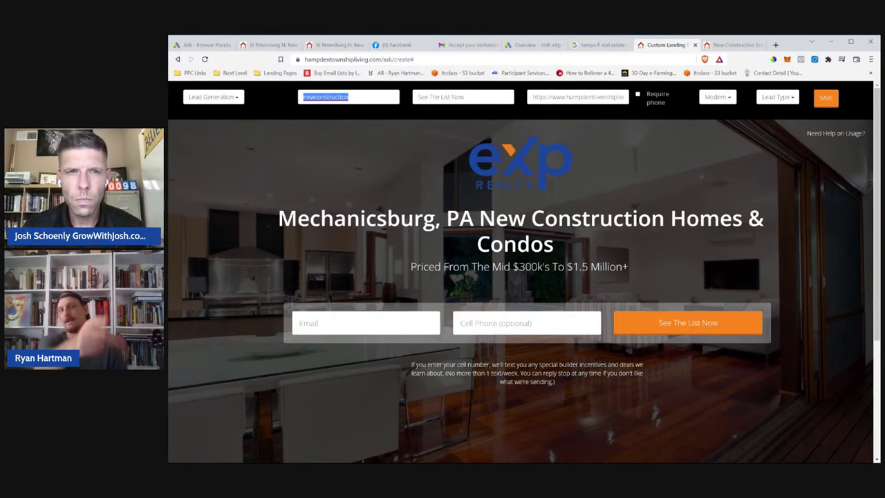
left_click(304, 97)
left_click_drag(349, 97, 303, 97)
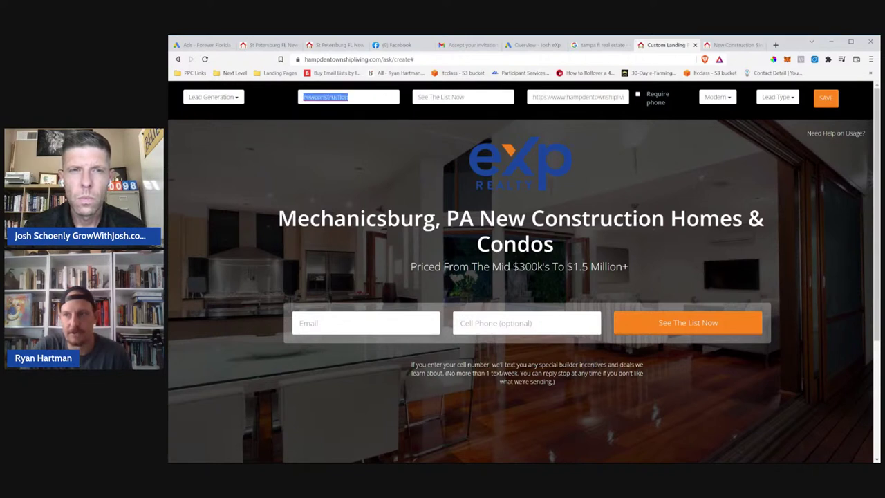
left_click(349, 96)
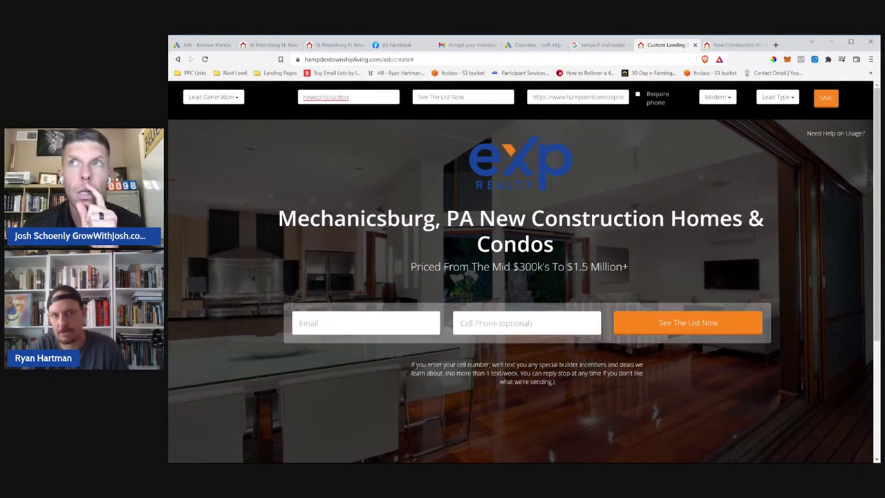
type("me")
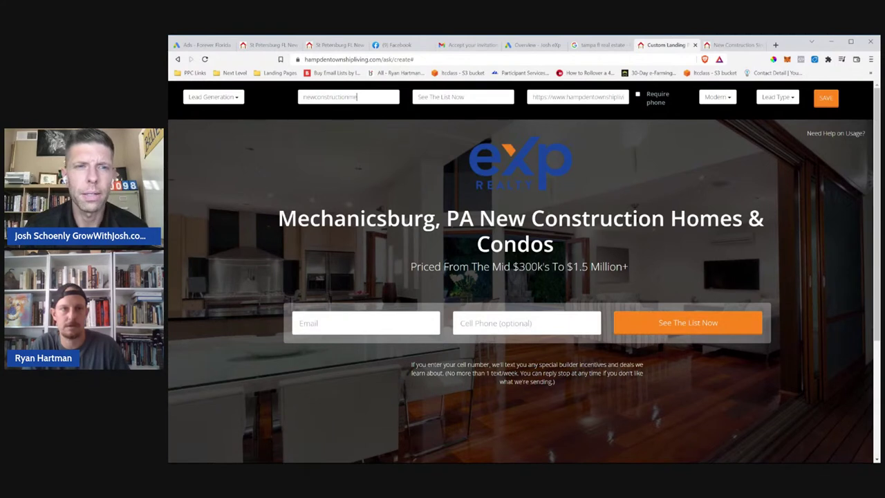
type("chanic")
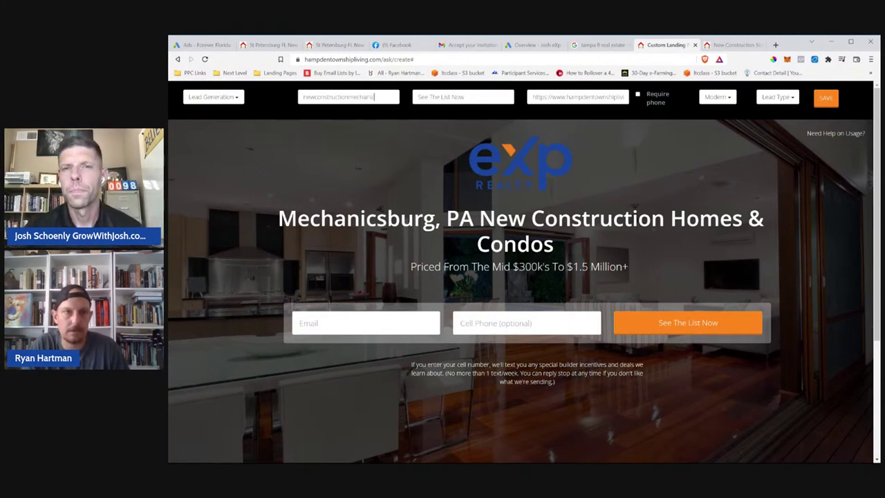
type("sburg")
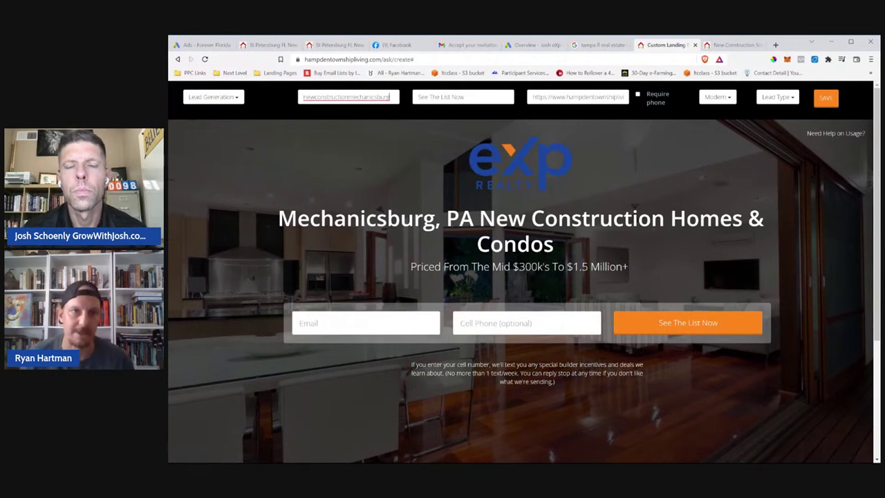
key("ctrl+a")
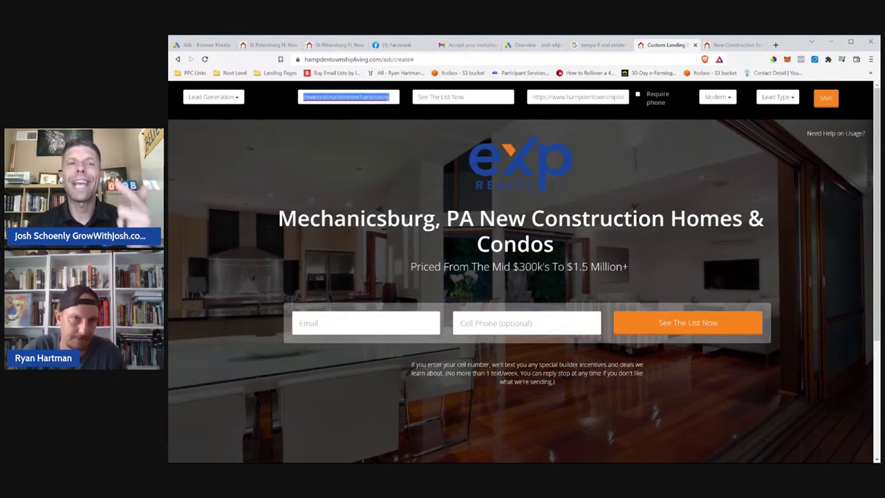
left_click(303, 97)
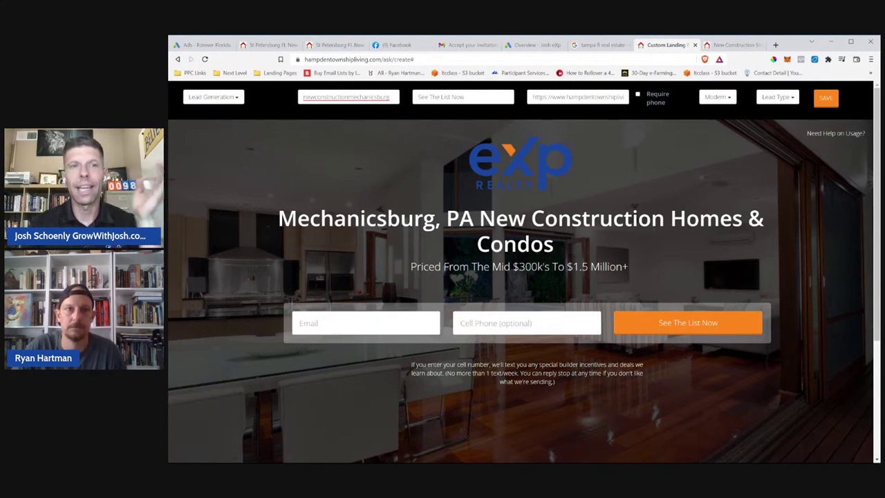
left_click_drag(351, 97, 315, 97)
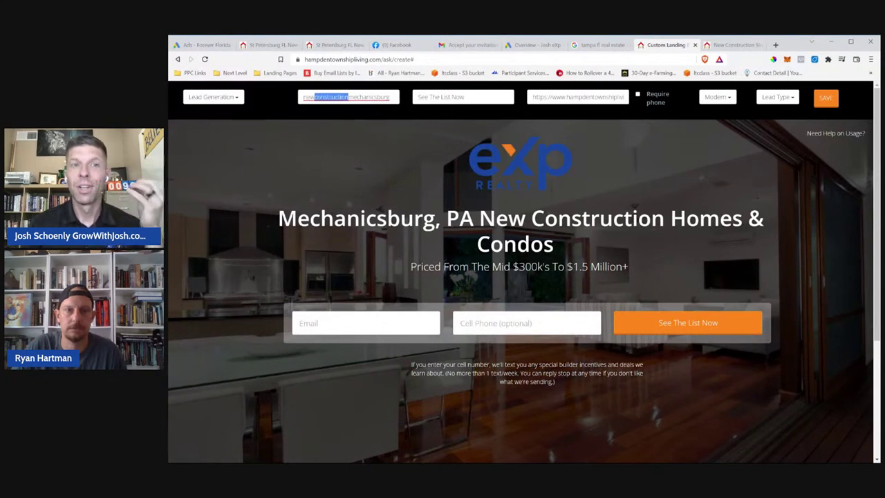
key("BackSpace")
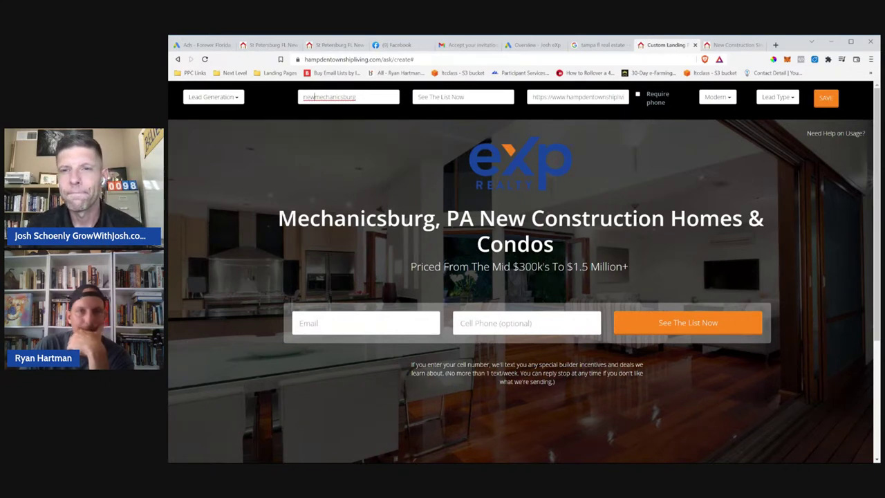
left_click_drag(357, 98, 302, 97)
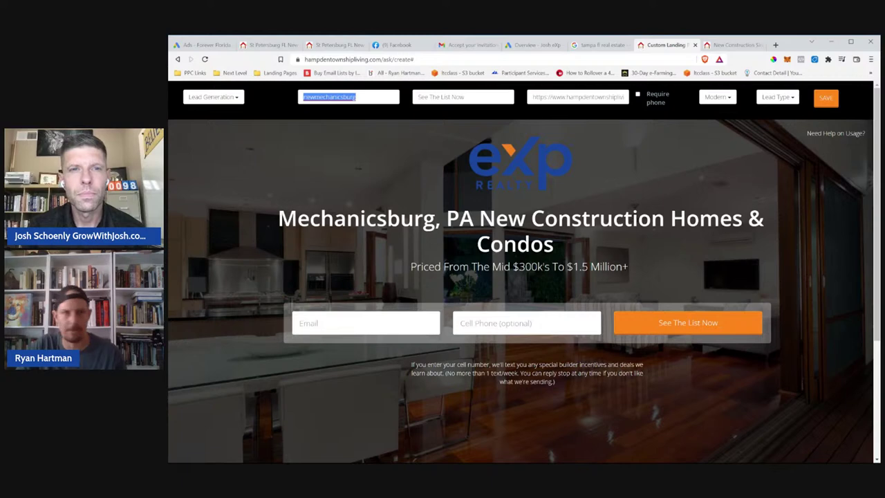
Save and publish the Mechanicsburg page, then copy its live web address
left_click(826, 99)
left_click(565, 179)
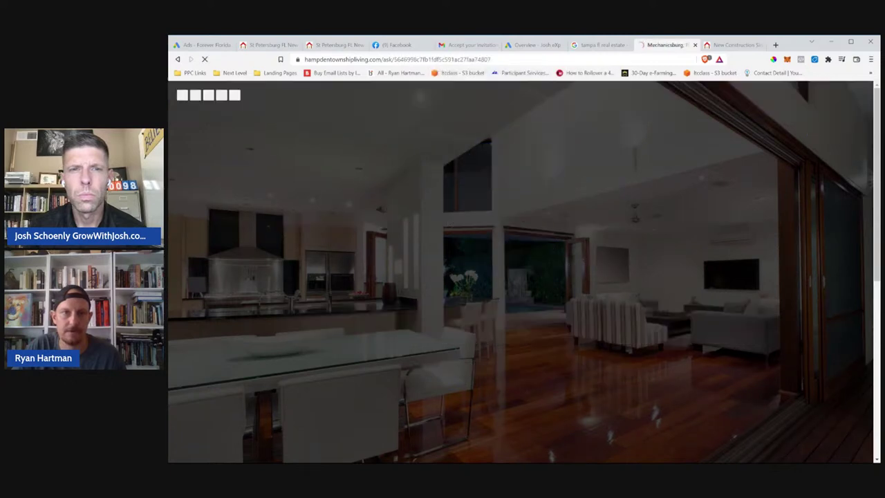
left_click(417, 60)
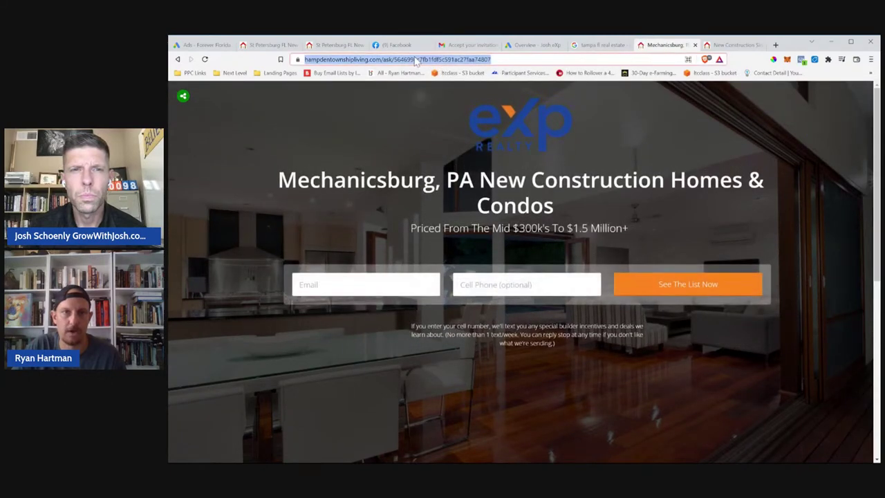
key("alt+Tab")
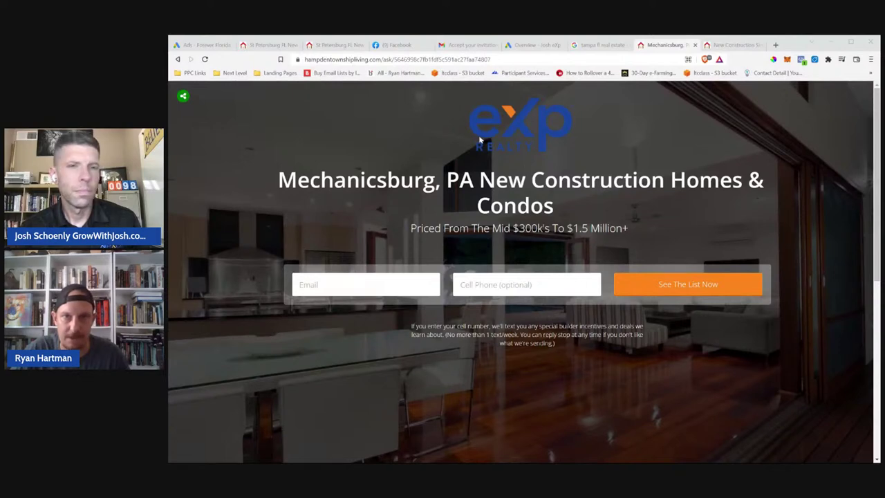
Restart a new Google Ads campaign draft to reach the campaign objective choices
left_click(531, 45)
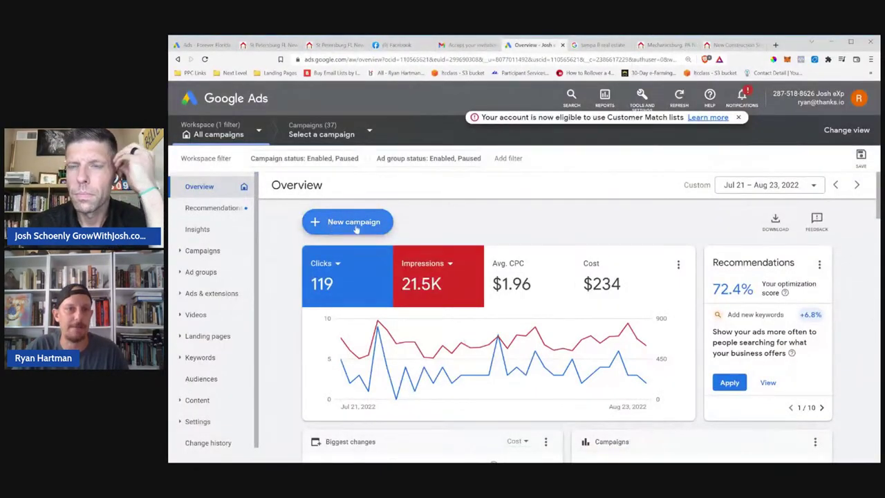
left_click(332, 233)
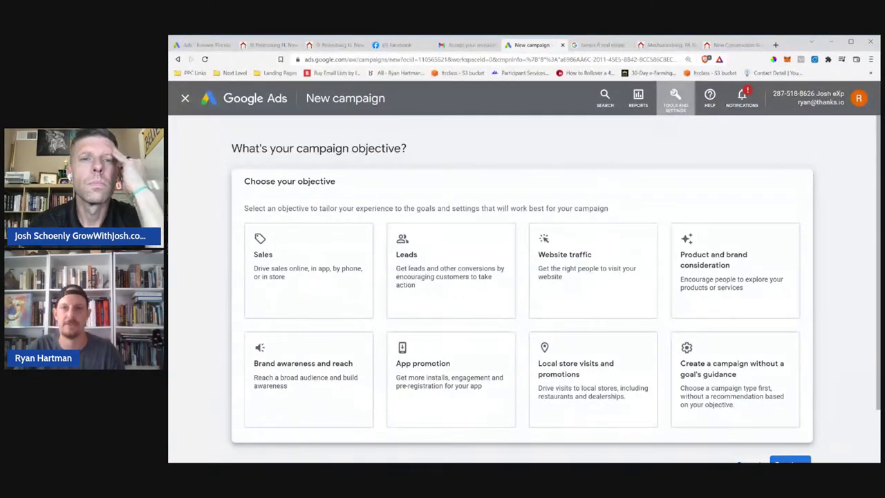
left_click(675, 98)
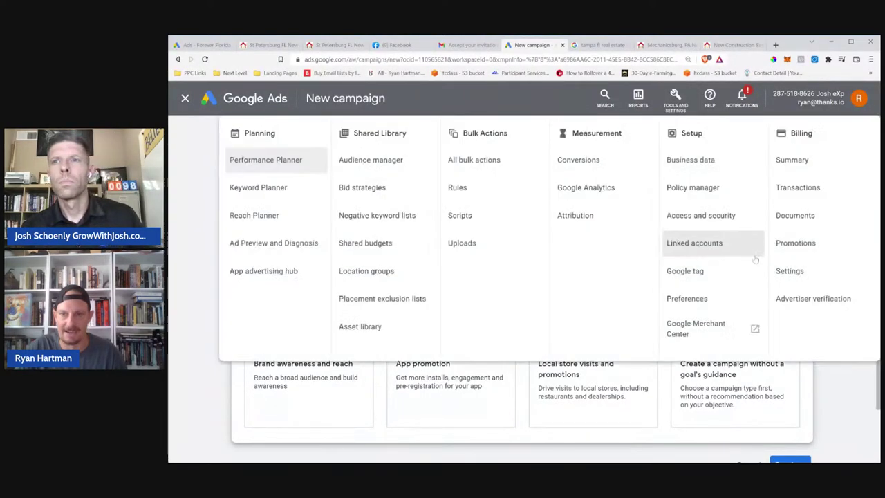
left_click(197, 242)
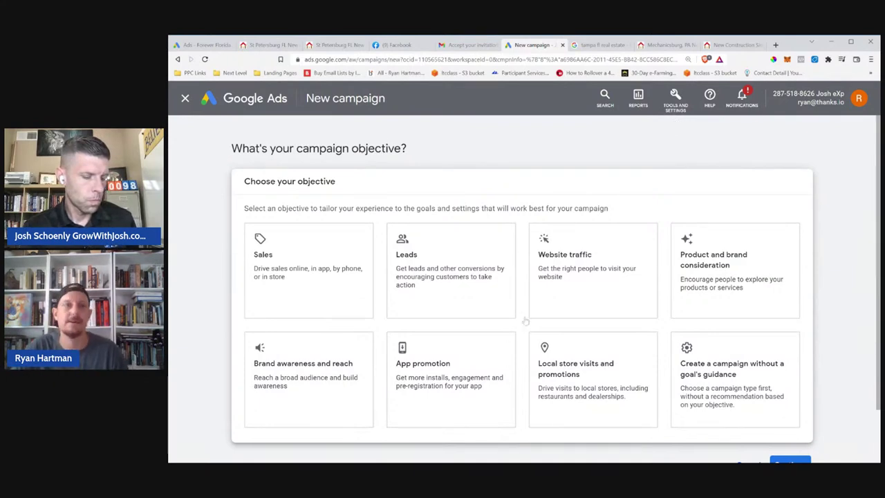
left_click(185, 98)
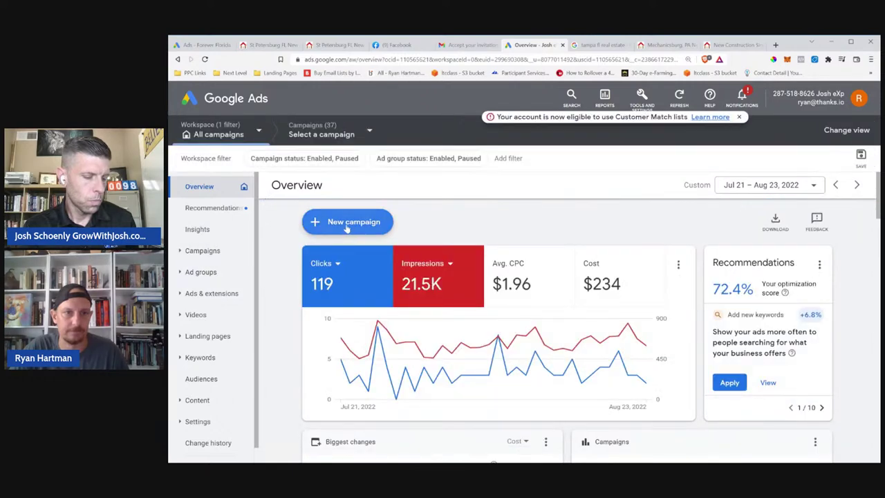
left_click(350, 230)
scroll(737, 320, "down", 1)
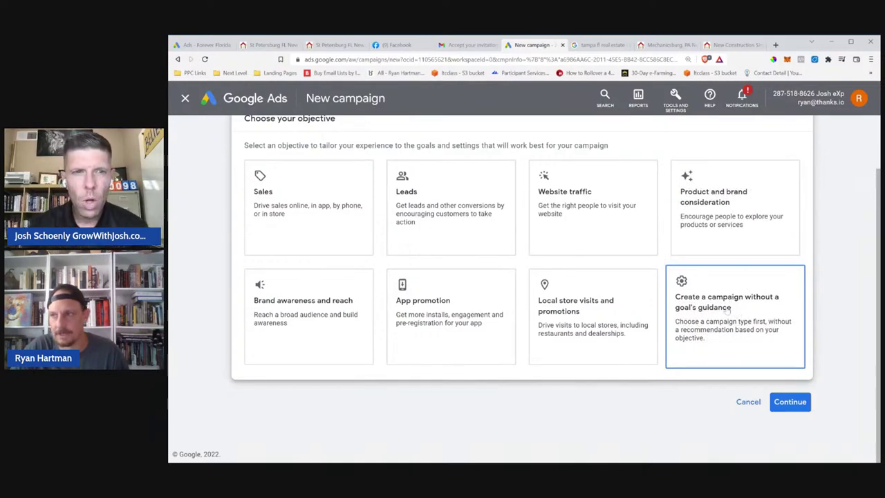
Choose 'Create a campaign without a goal's guidance' with the Search campaign type
left_click(724, 309)
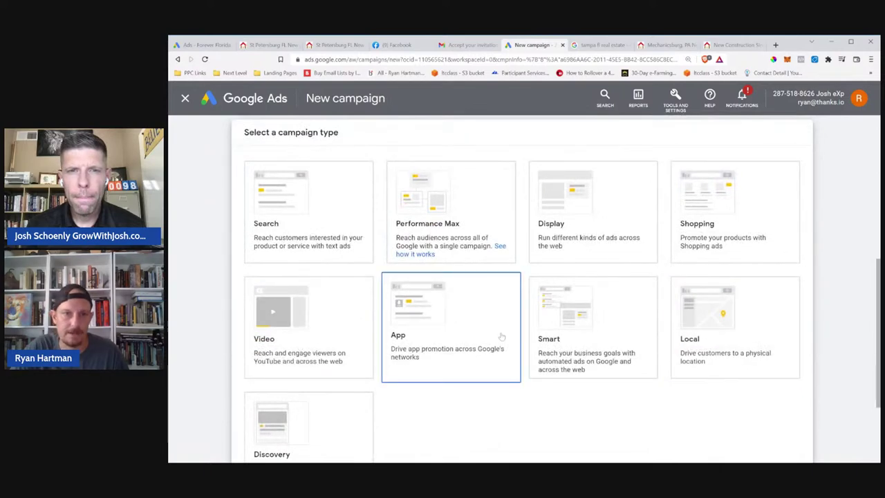
scroll(498, 336, "down", 2)
scroll(502, 337, "up", 2)
left_click(276, 208)
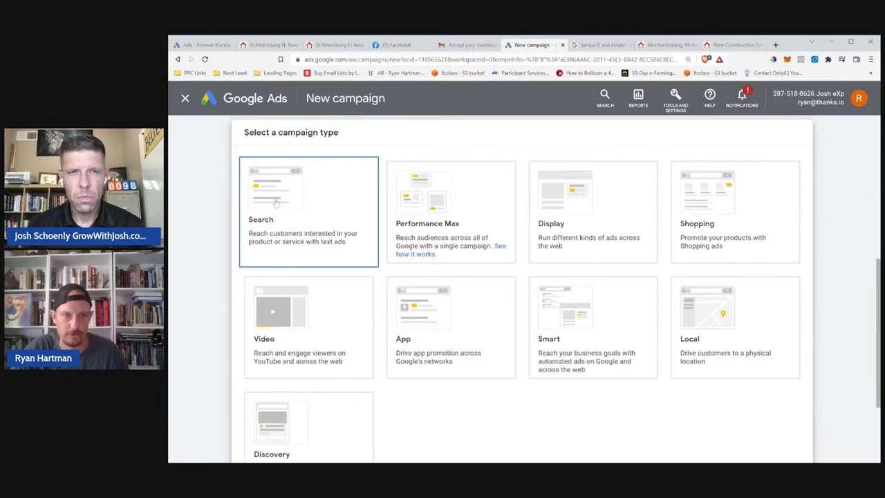
scroll(533, 242, "up", 2)
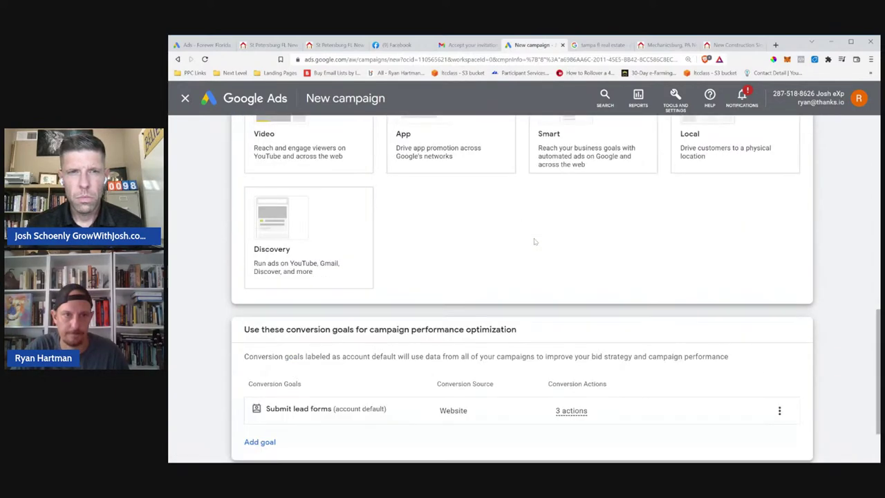
scroll(533, 241, "down", 2)
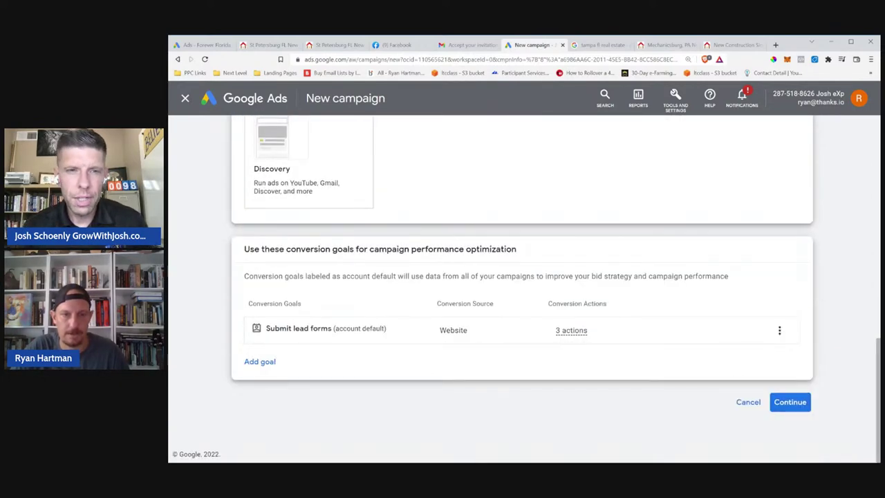
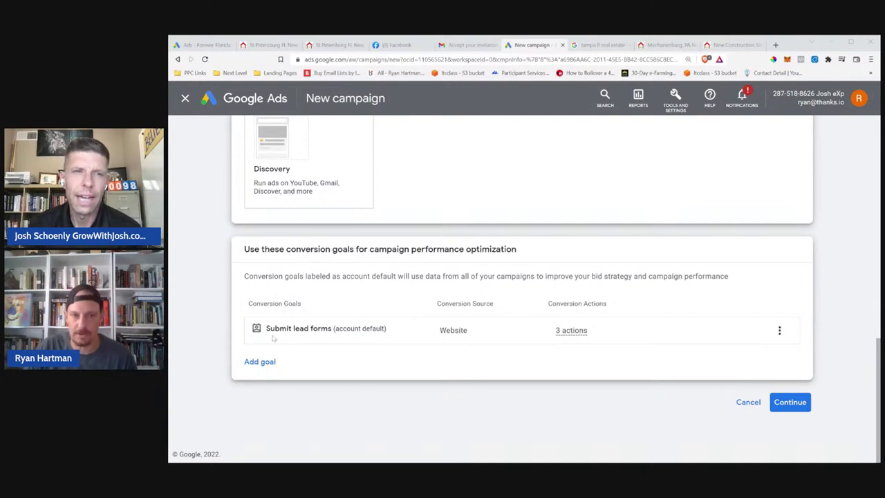
Confirm Submit lead forms as the conversion goal and continue to campaign naming
left_click_drag(398, 330, 267, 329)
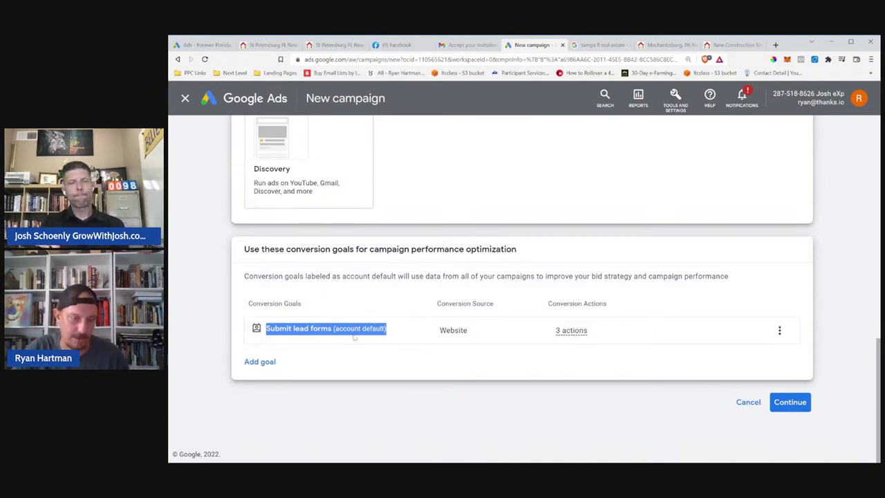
left_click(790, 401)
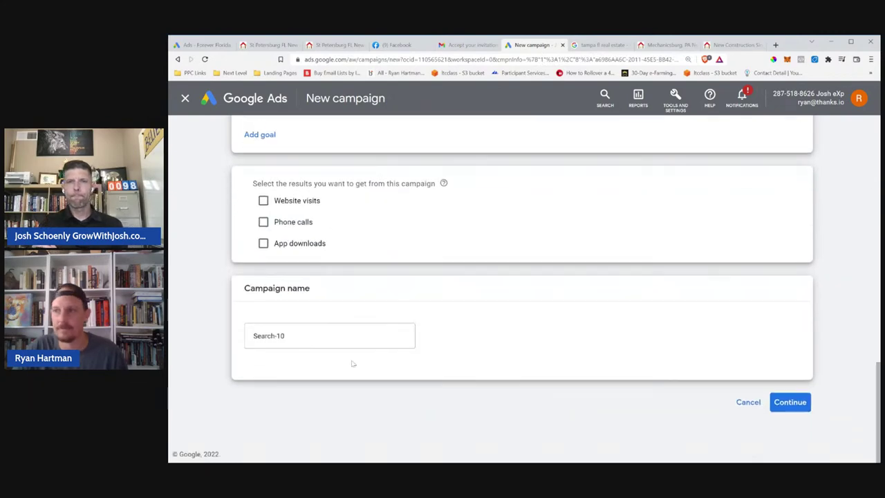
scroll(310, 360, "up", 8)
scroll(310, 360, "down", 8)
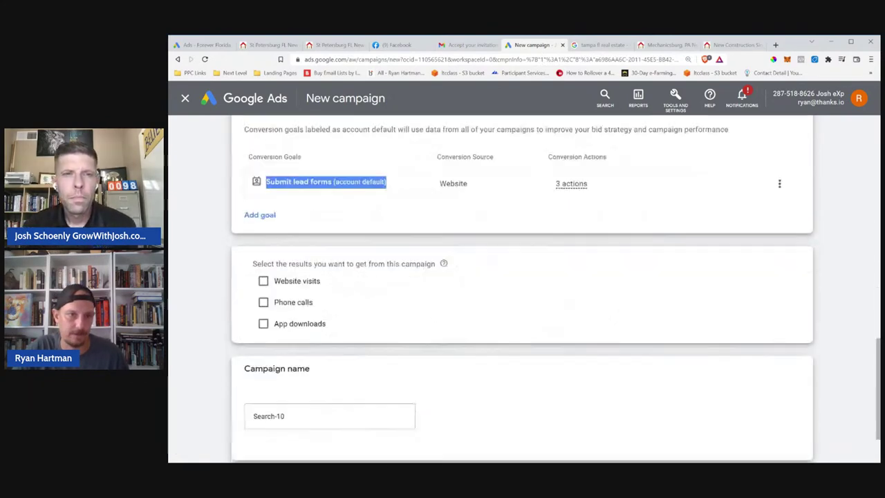
scroll(324, 330, "up", 2)
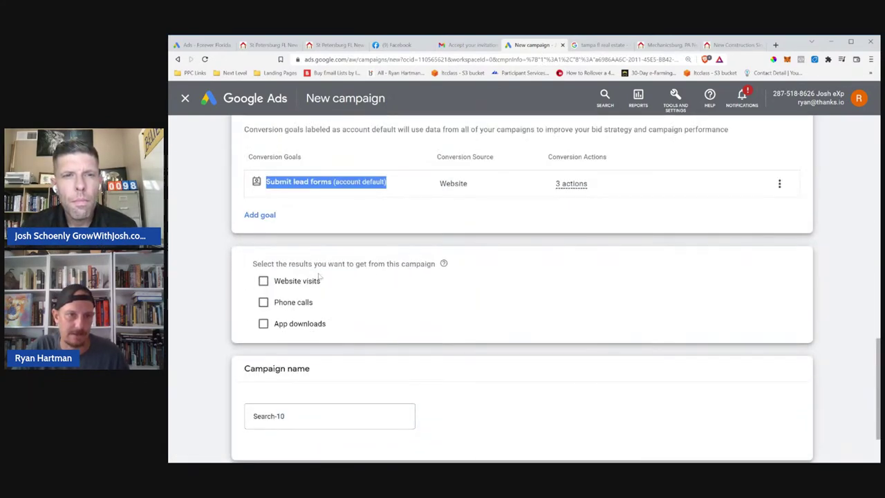
scroll(320, 276, "down", 2)
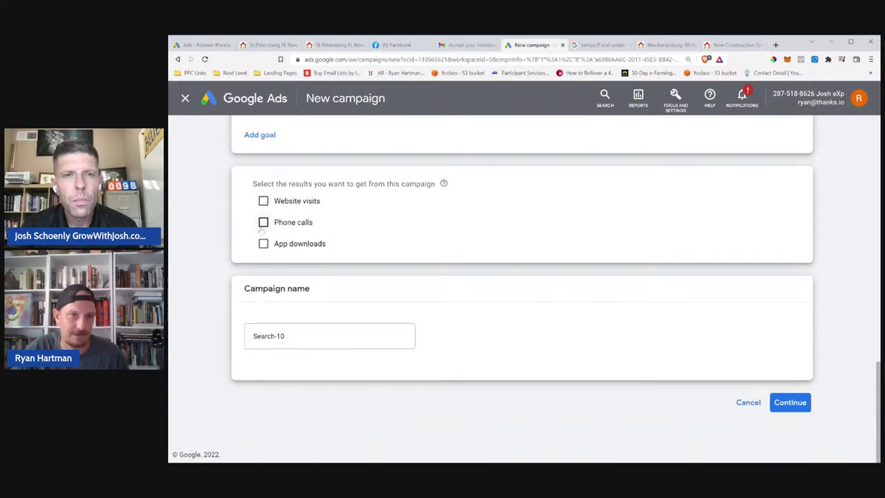
scroll(355, 244, "up", 6)
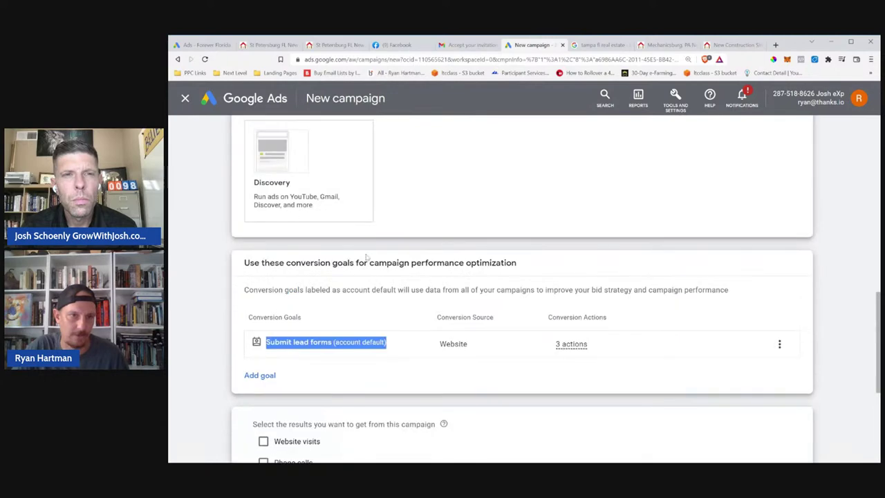
scroll(366, 256, "down", 6)
Replace the default Search-10 name with 'Mechanicsburg New Construction'
left_click(294, 336)
left_click_drag(295, 336, 235, 338)
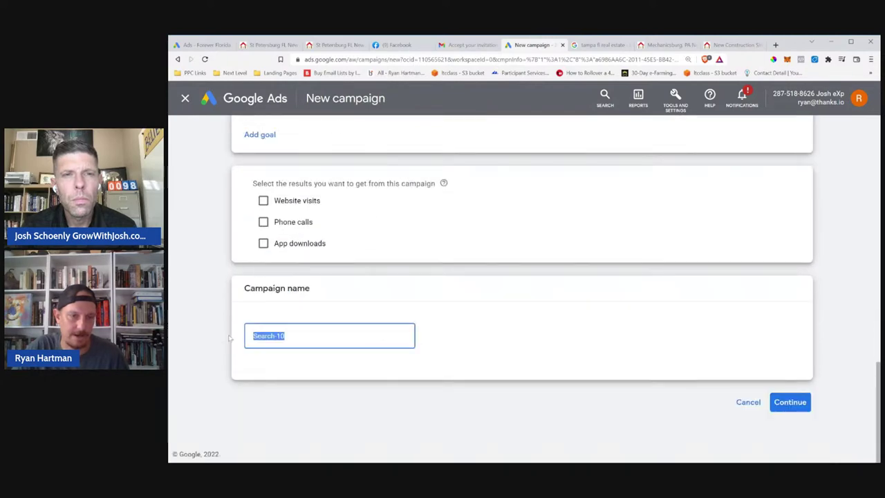
type("Mec")
key("BackSpace")
key("BackSpace")
key("BackSpace")
type("Mechan")
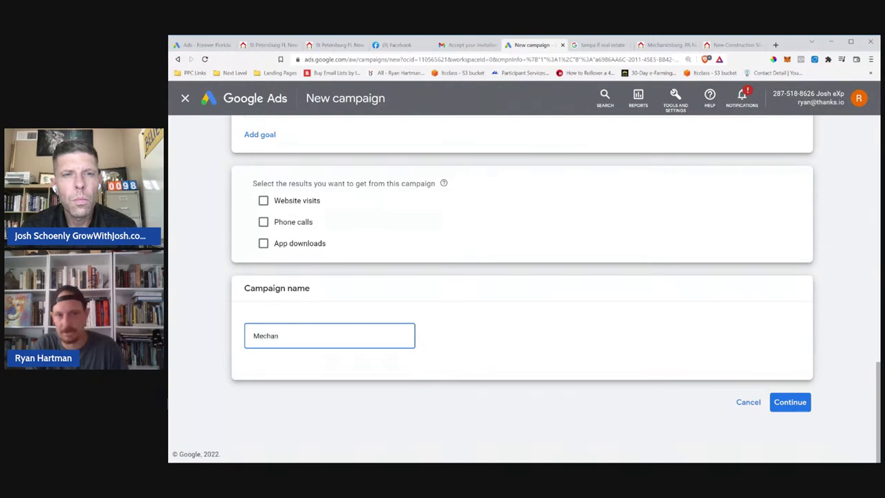
type("icsburg New ")
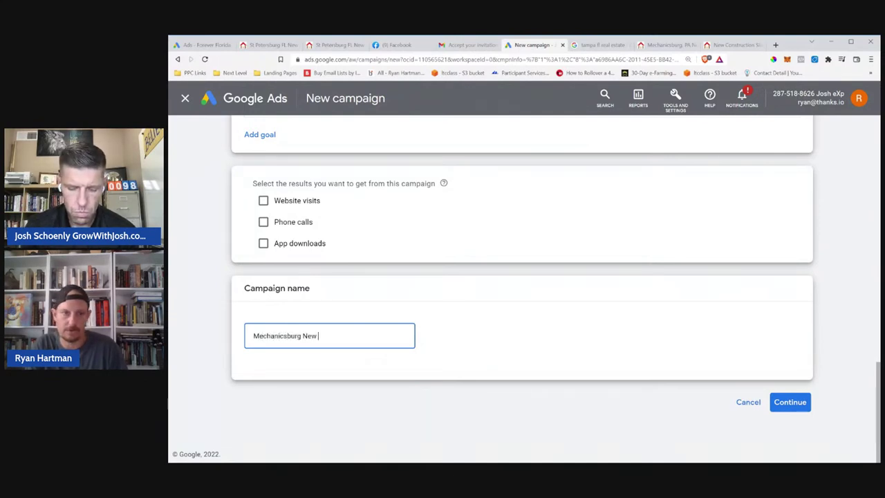
type("Construction")
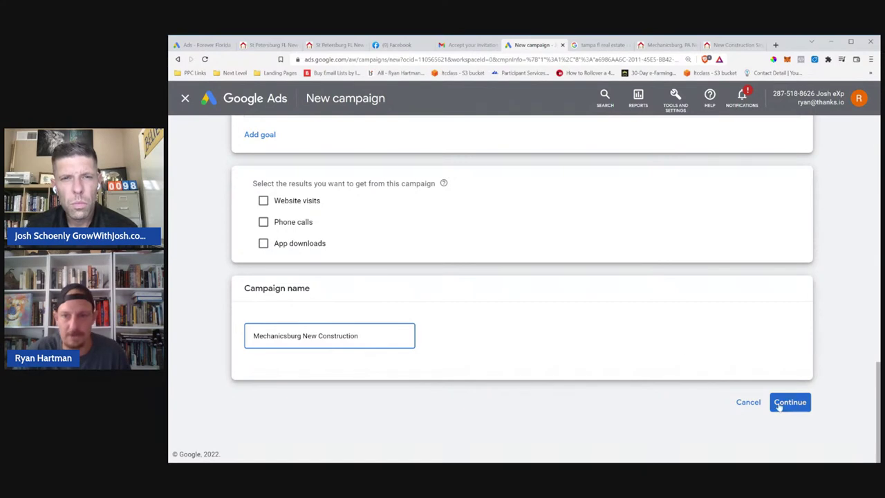
Set the bidding focus to Conversions and advance to Campaign settings
left_click(796, 407)
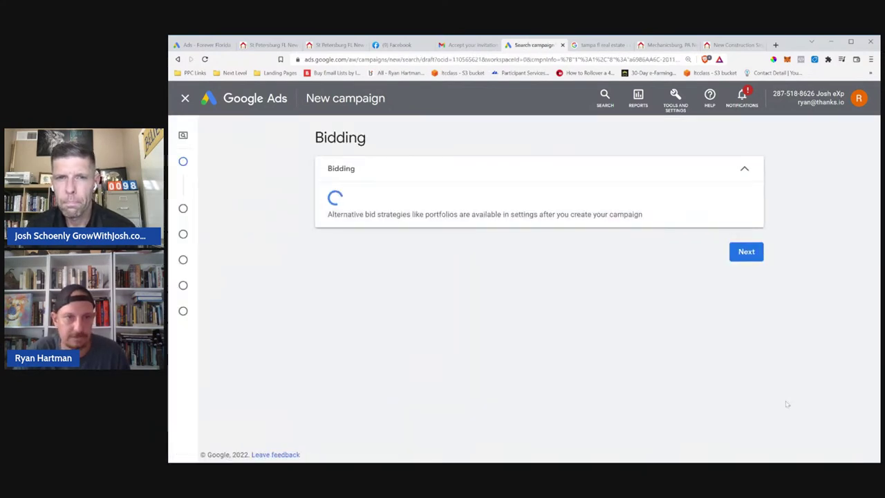
left_click(308, 216)
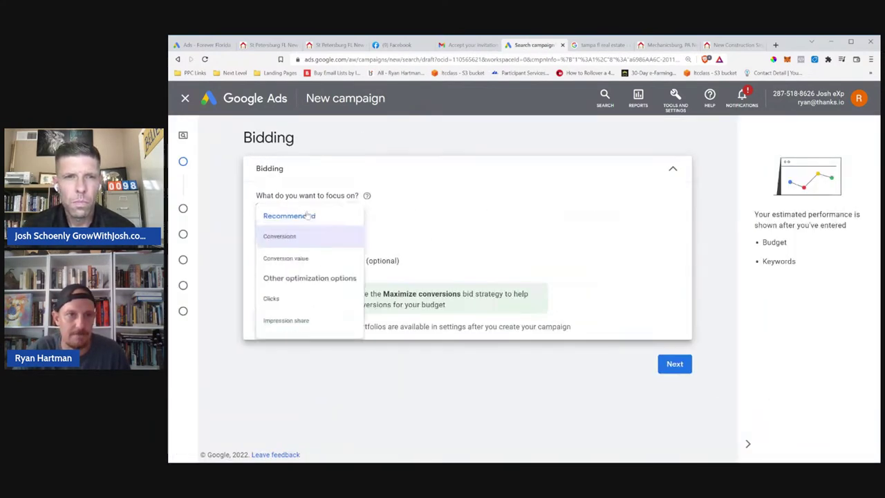
left_click(300, 243)
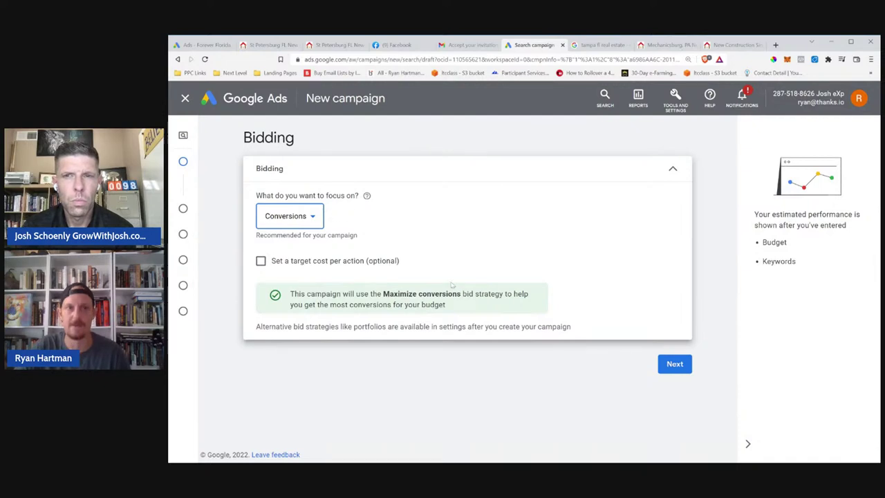
left_click(674, 364)
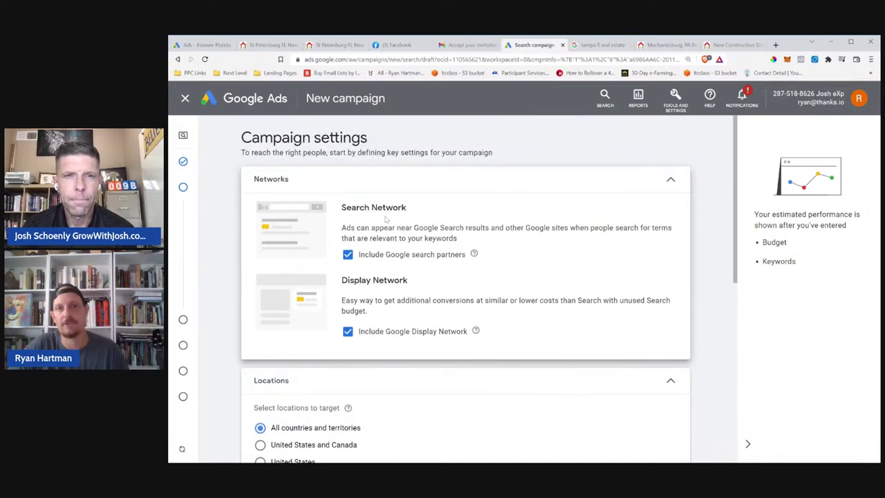
Uncheck 'Include Google search partners' and 'Include Google Display Network' under Networks
triple_click(424, 211)
left_click(471, 335)
left_click_drag(471, 335, 381, 184)
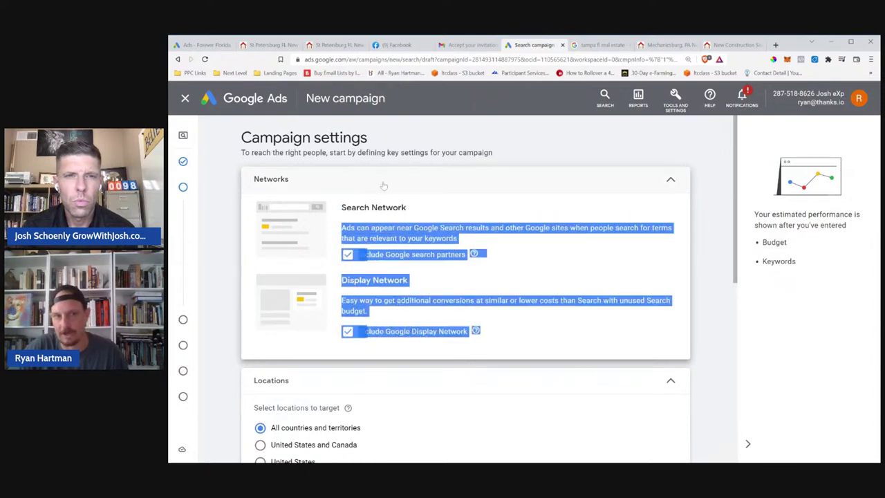
left_click(456, 205)
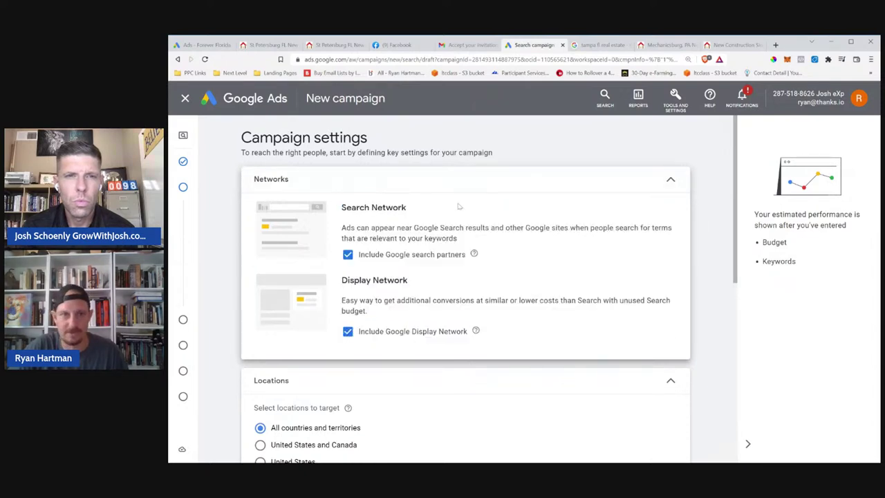
left_click(349, 256)
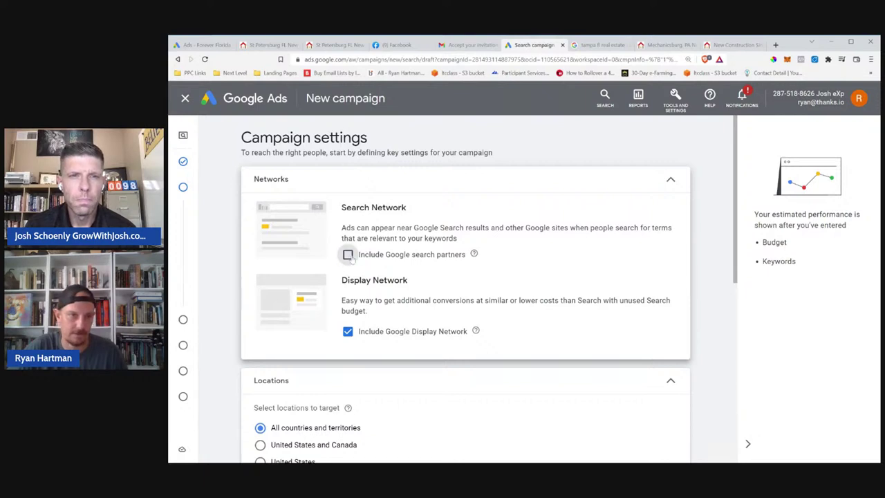
left_click(348, 381)
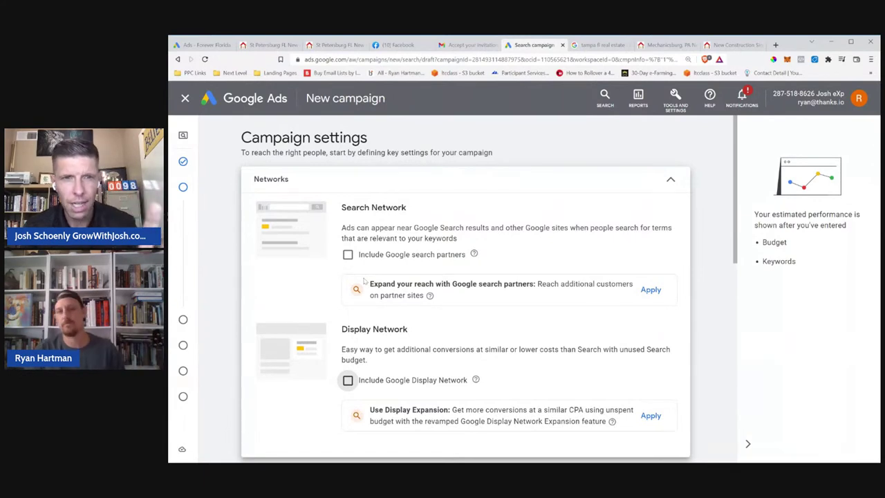
scroll(368, 285, "down", 1)
scroll(367, 285, "up", 1)
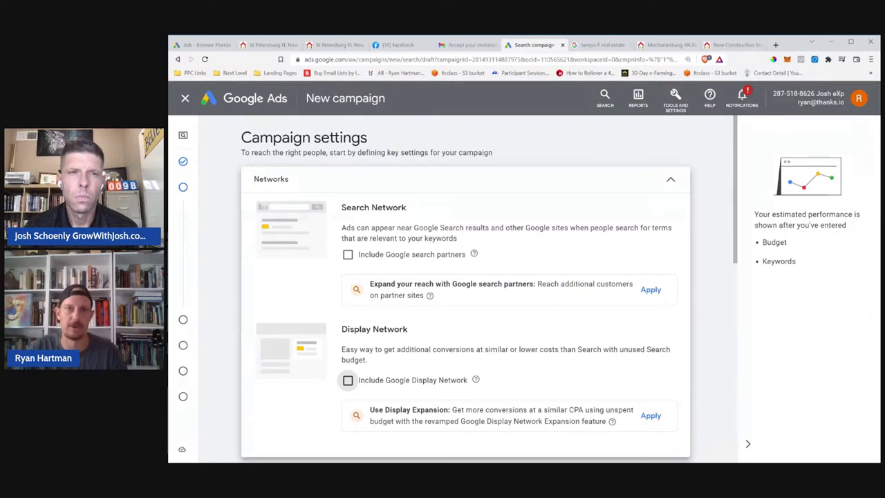
scroll(478, 303, "down", 1)
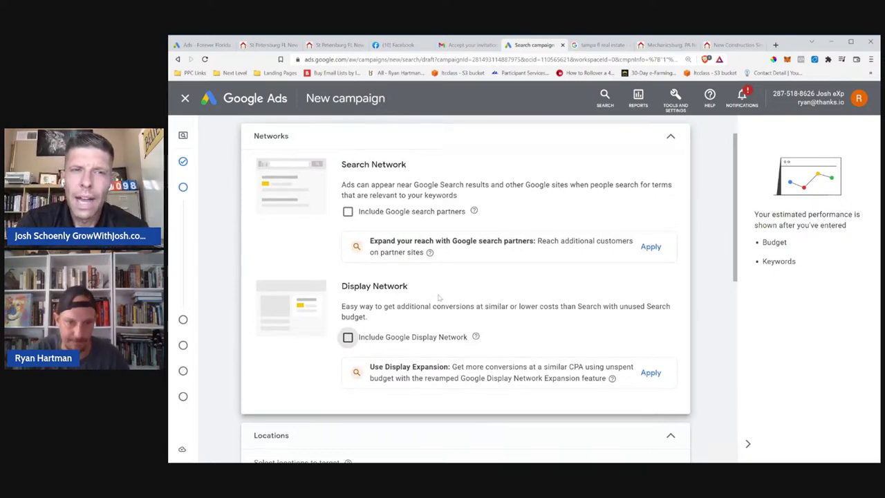
scroll(478, 307, "down", 4)
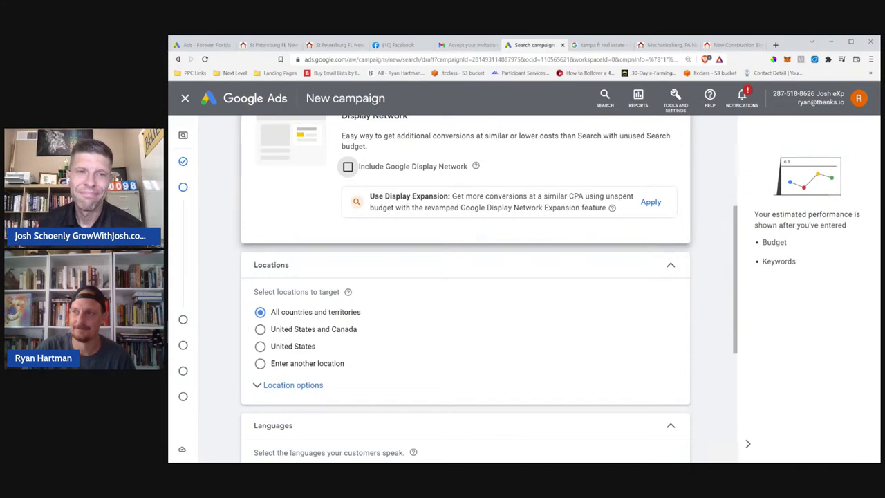
scroll(511, 297, "up", 1)
scroll(430, 341, "down", 1)
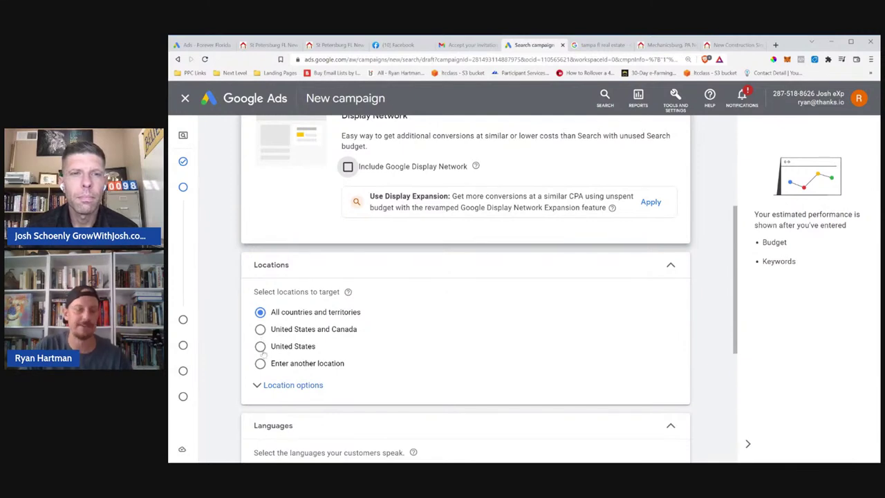
Try Harrisburg-Lancaster-Lebanon-York PA, then target United States and expand Location options
left_click(260, 364)
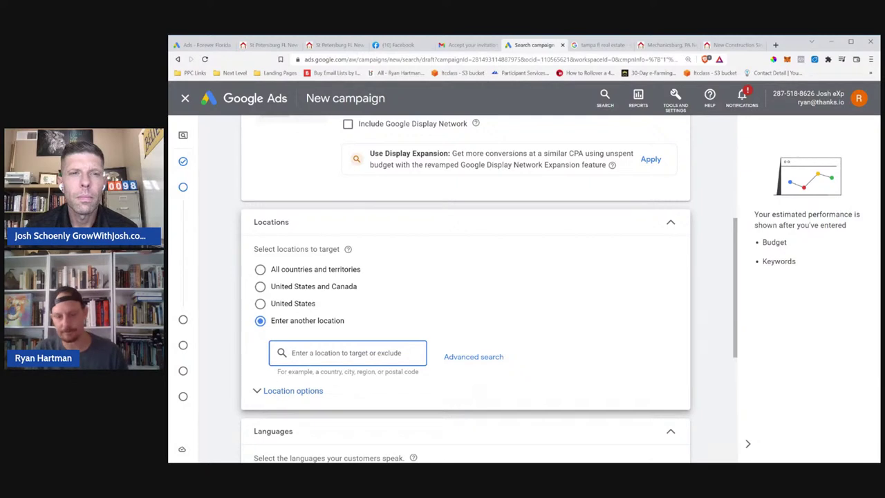
type("harrisb")
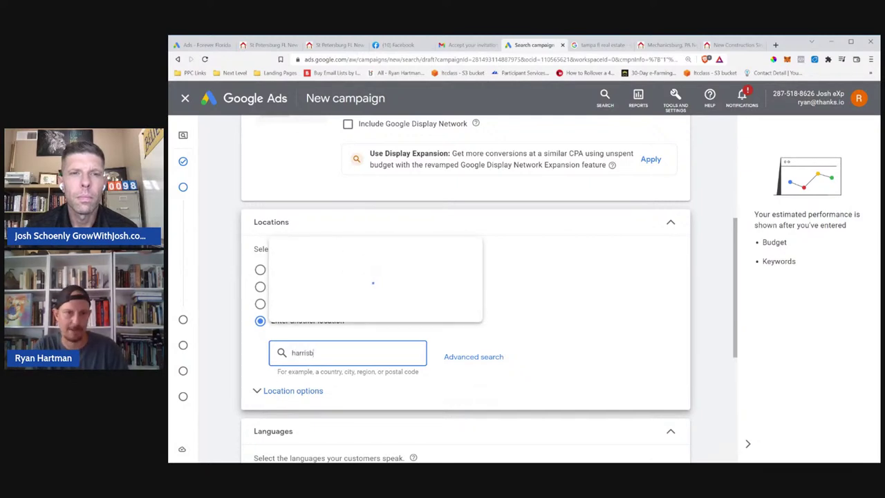
type("ur")
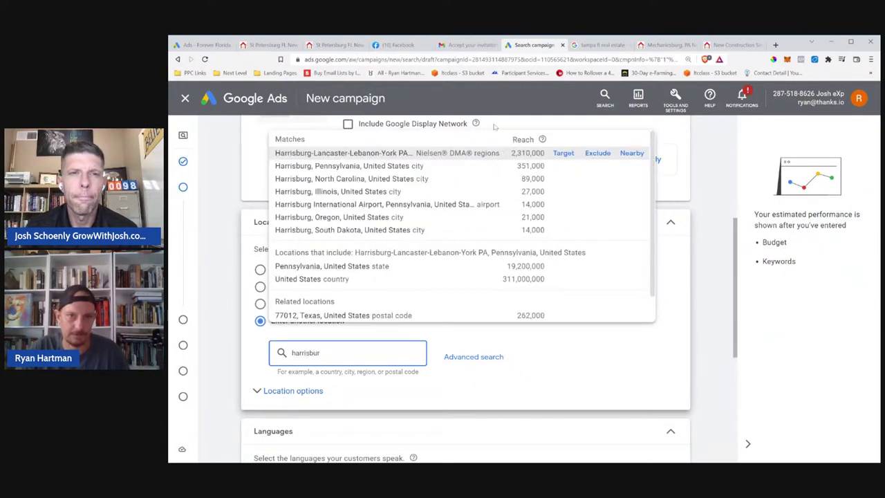
left_click(563, 153)
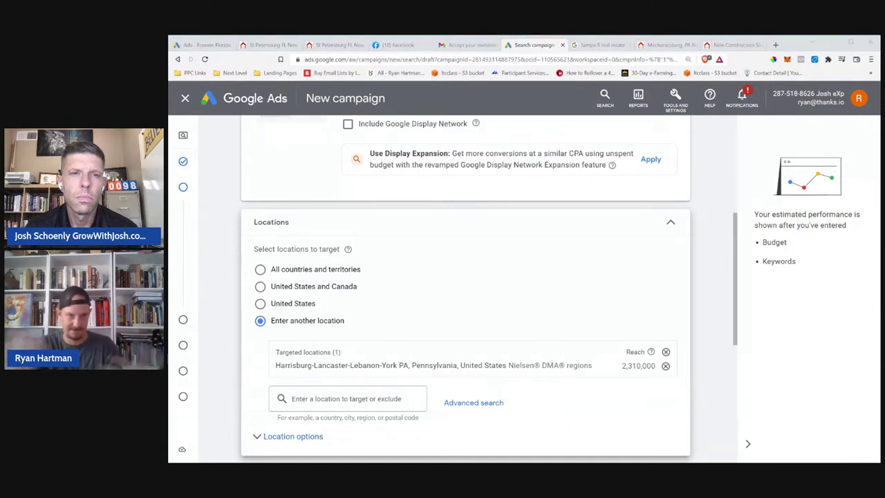
scroll(417, 330, "down", 1)
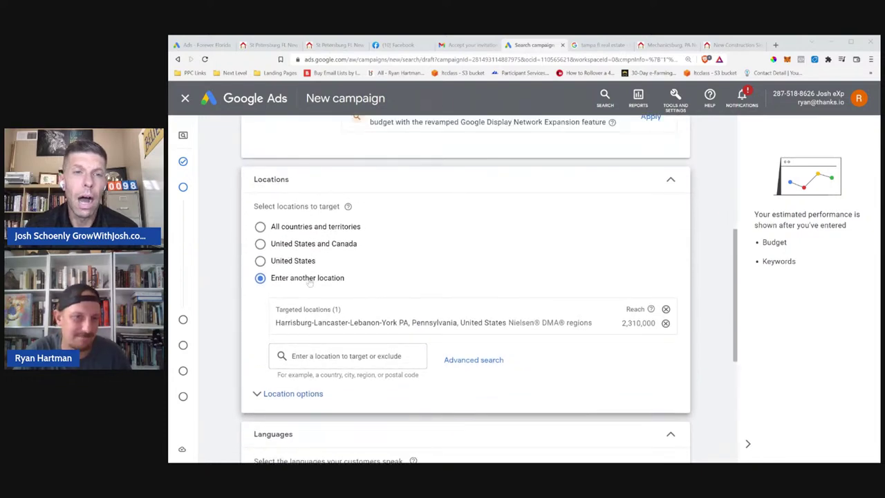
left_click(266, 263)
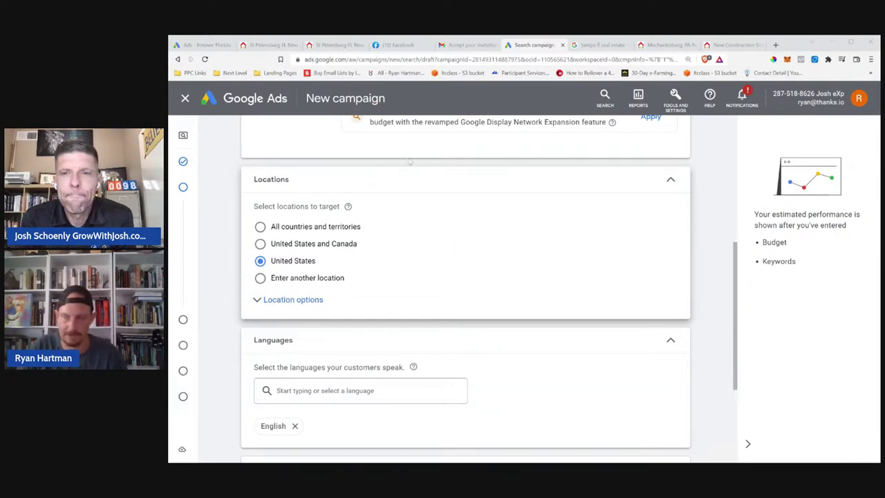
left_click(291, 300)
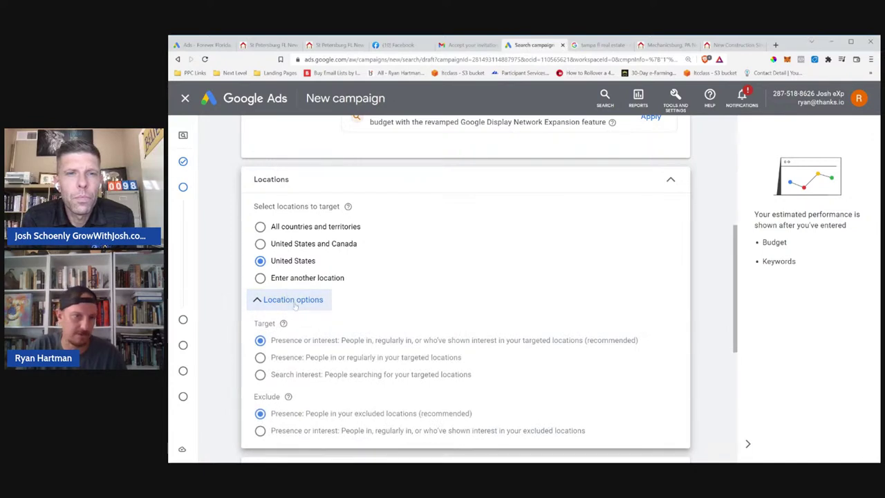
Choose Presence targeting: people in or regularly in the targeted locations
scroll(296, 306, "down", 1)
left_click(261, 314)
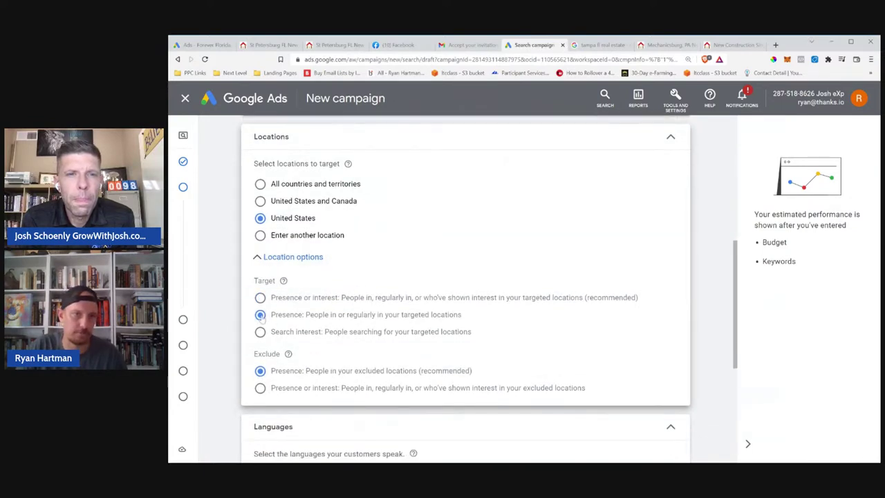
left_click_drag(463, 315, 303, 316)
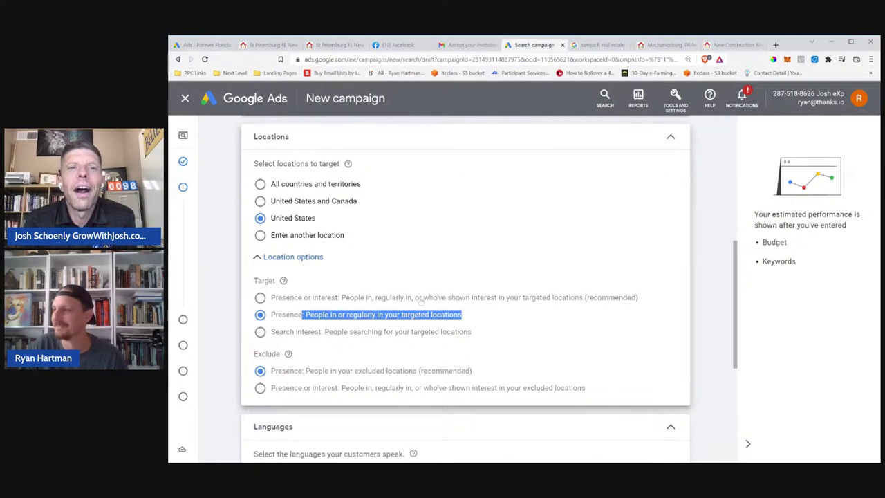
scroll(343, 353, "down", 1)
scroll(343, 354, "up", 1)
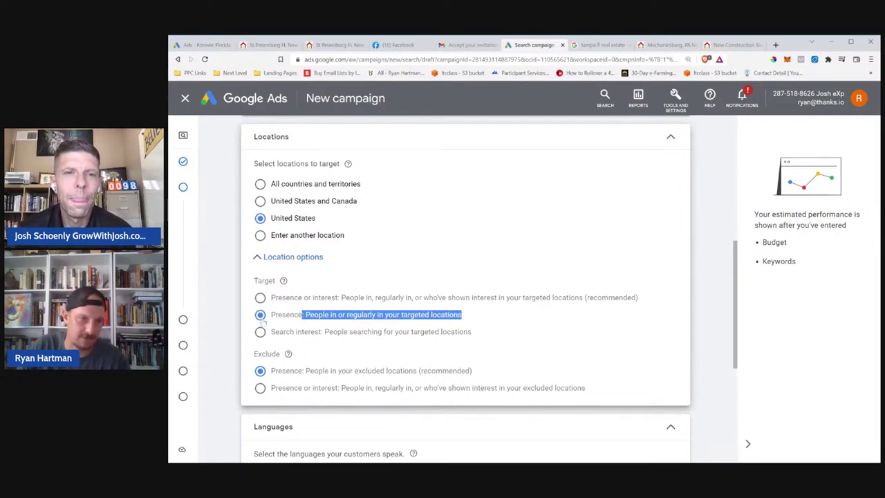
left_click(278, 261)
left_click(278, 267)
Under More settings, keep ad rotation on 'Optimize: Prefer best performing ads' after trying 'Do not optimize'
scroll(283, 267, "down", 4)
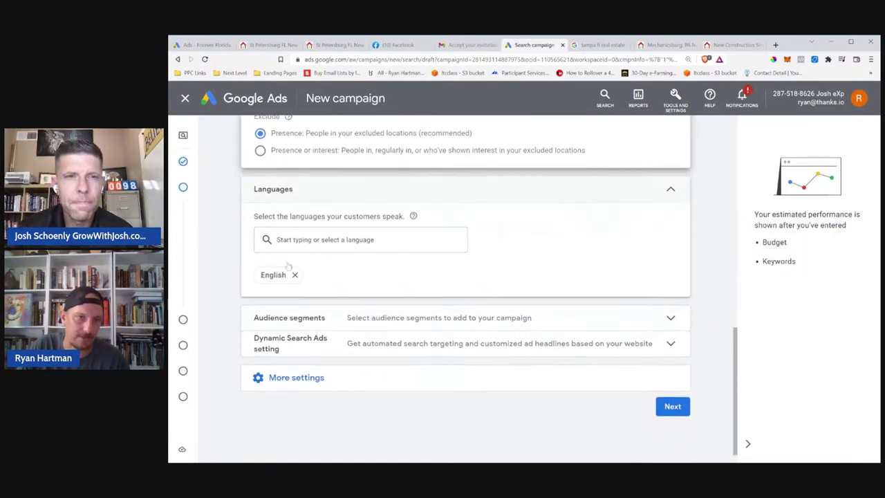
scroll(288, 266, "down", 1)
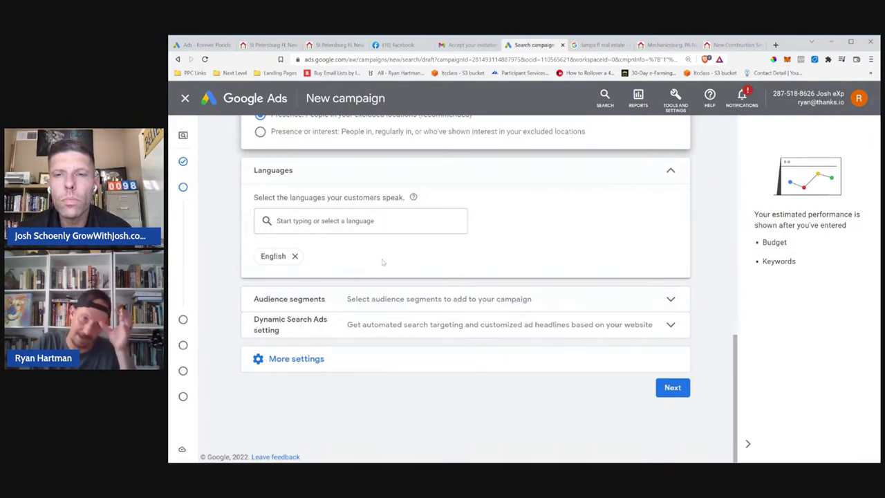
scroll(344, 267, "down", 1)
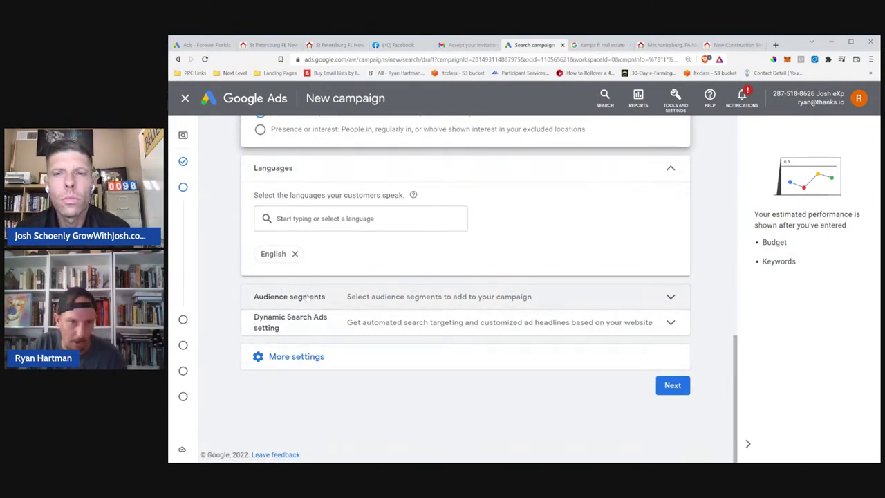
left_click(296, 356)
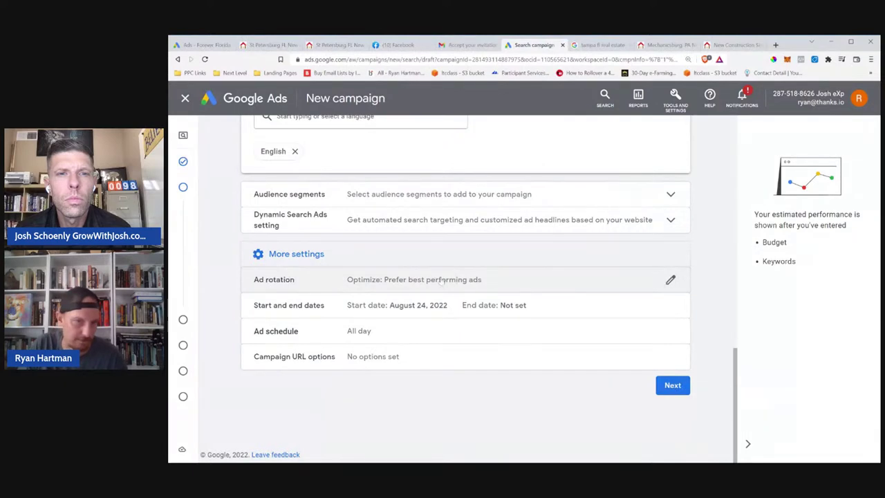
left_click(484, 286)
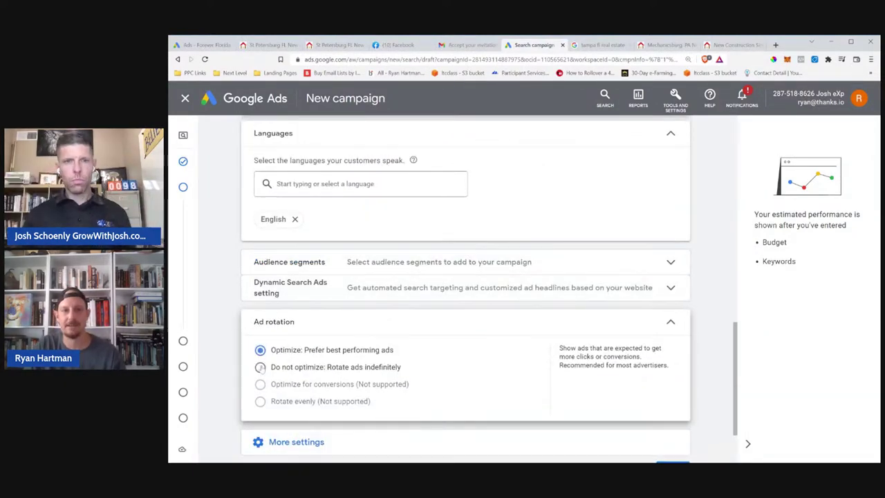
left_click(260, 367)
left_click(261, 350)
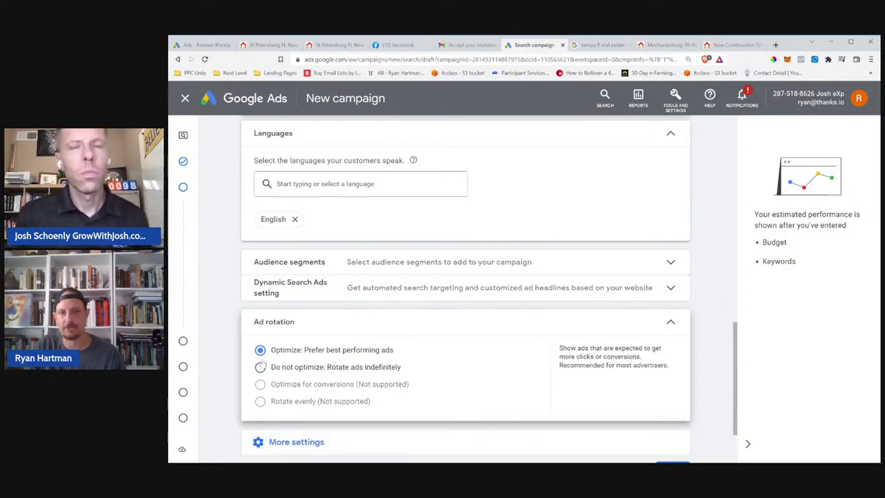
left_click(671, 321)
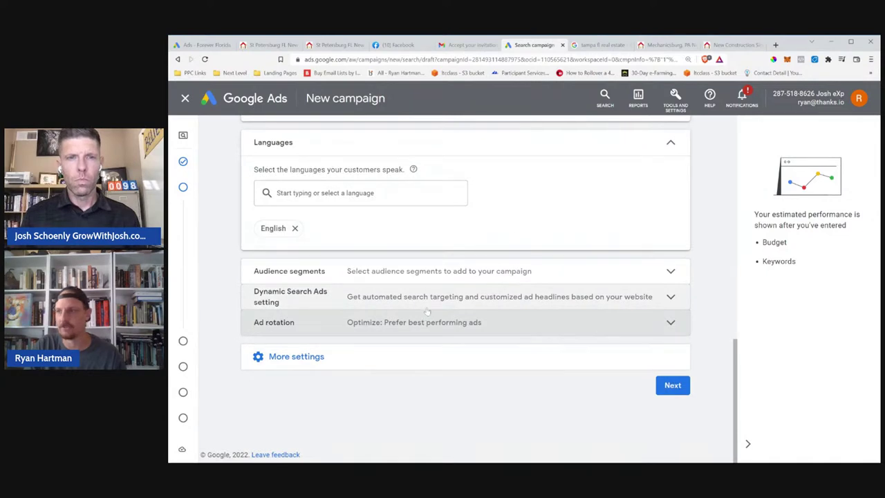
Go to the Keywords and ads page and click into 'Enter products or services'
left_click(675, 387)
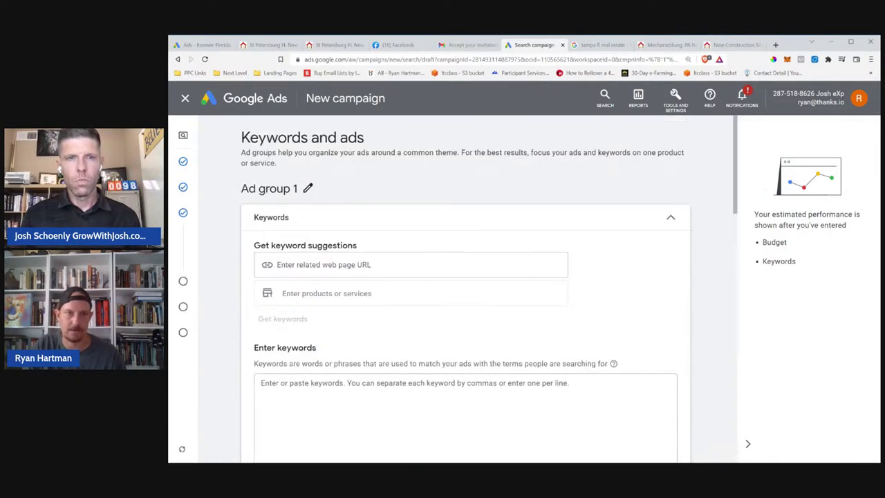
scroll(297, 299, "down", 1)
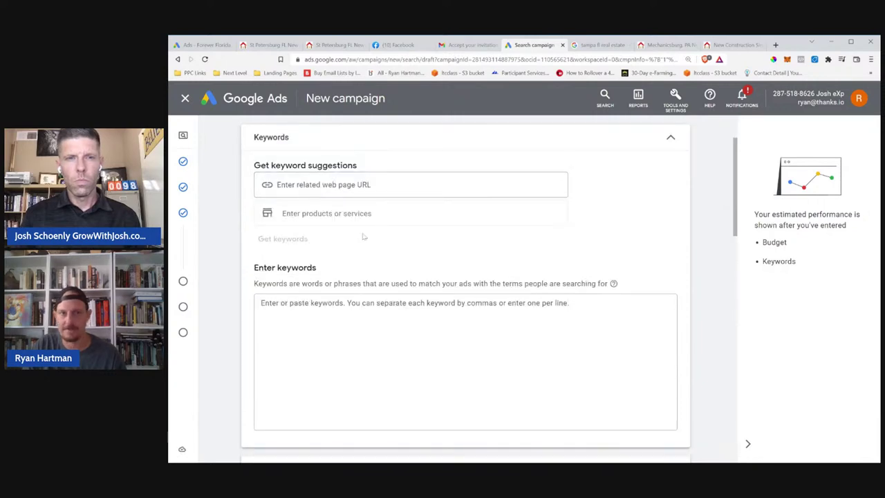
left_click(346, 213)
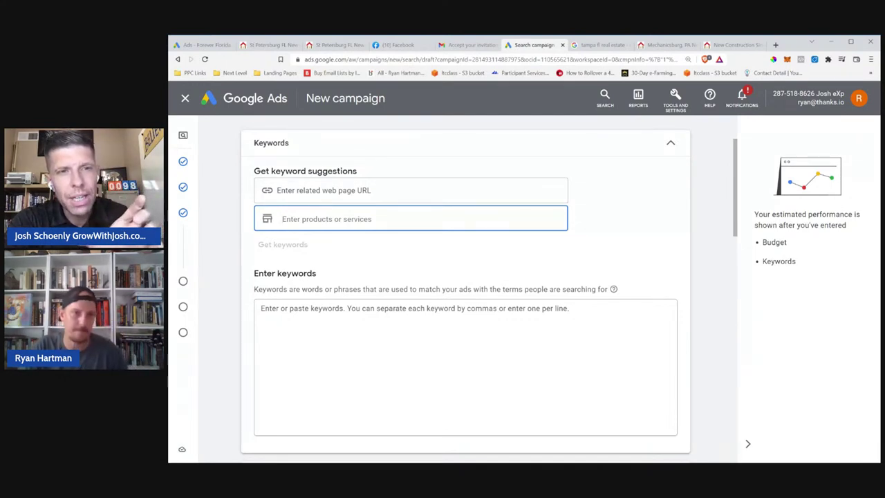
Enter [mechanicsburg pa homes], [mechanicsburg pa real estate] and [mechanicsburg pa condos], one per line
left_click(415, 346)
type("[")
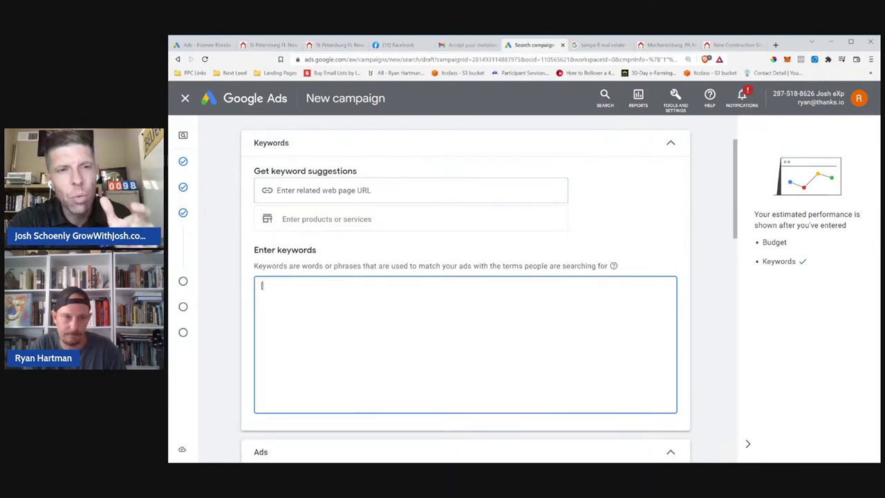
type("mechanics")
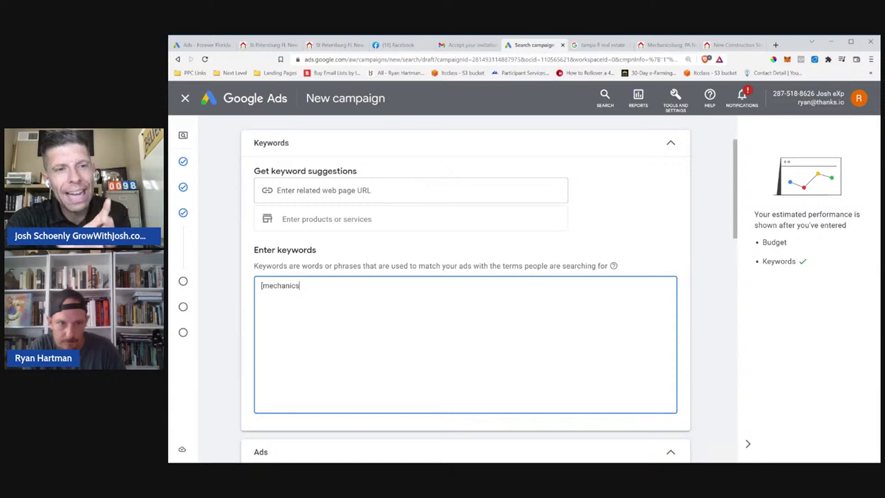
type("burg pa ")
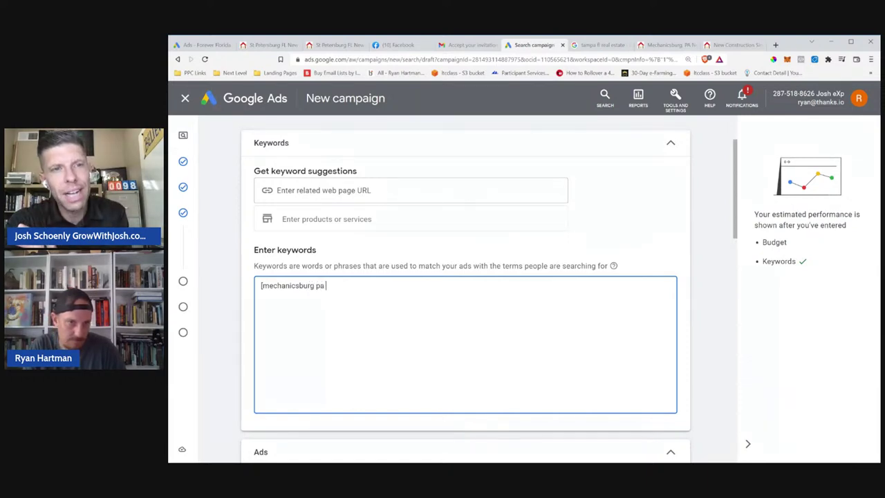
type("homes]")
key("Return")
type("[mec")
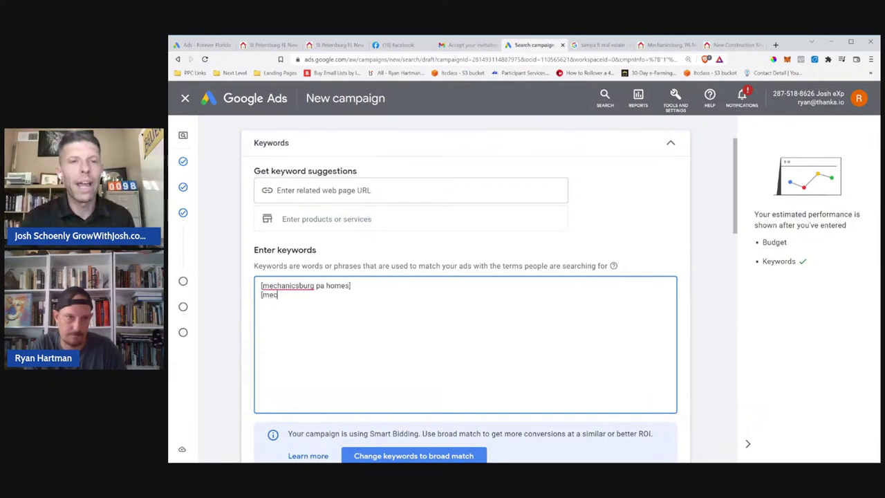
type("hanicsburg pa ")
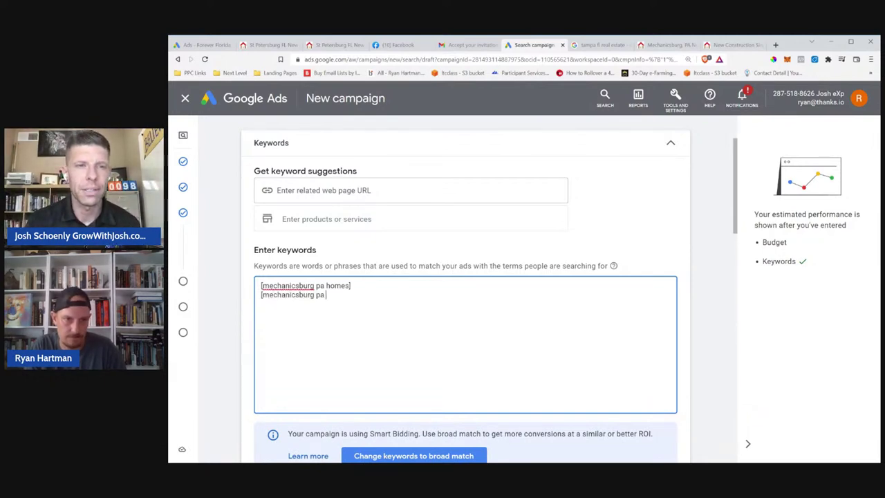
type("real estate]")
key("Return")
type("[mechanis")
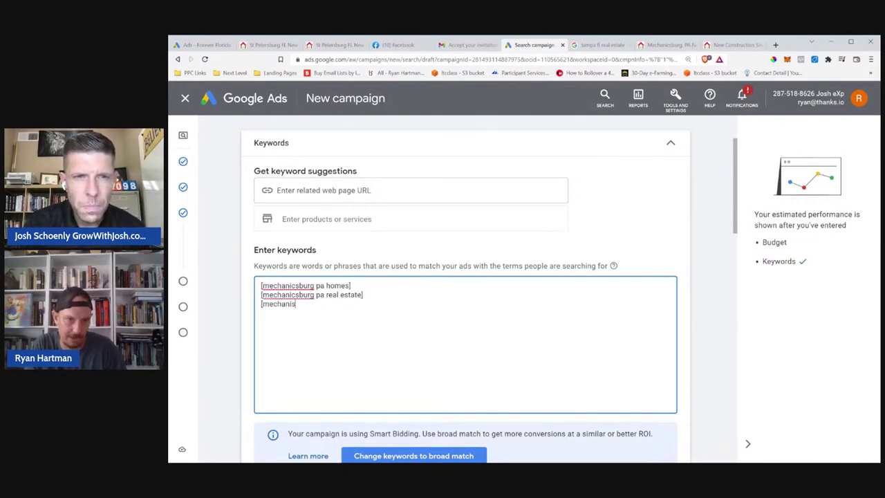
key("BackSpace")
type("csburg ")
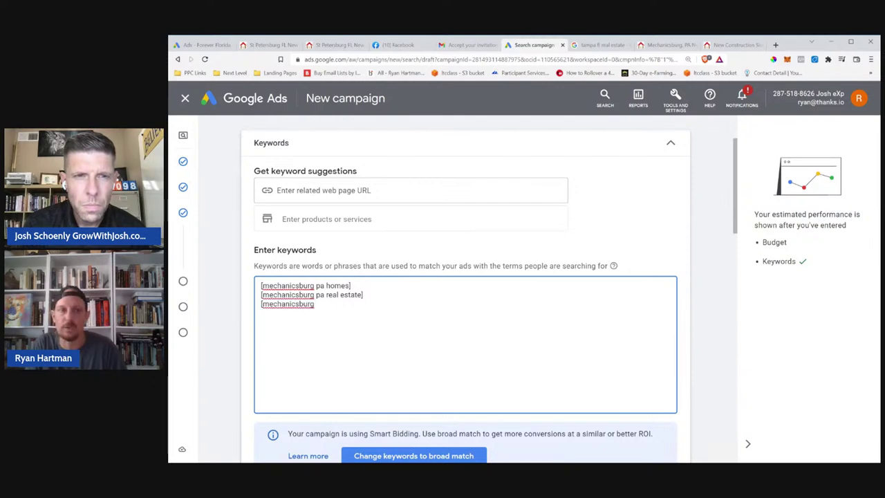
type("pa ")
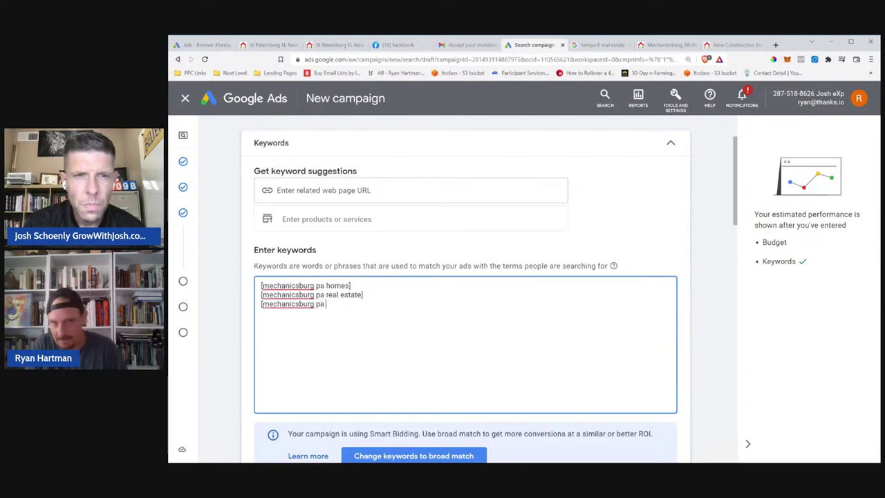
type("con")
type("s]")
key("BackSpace")
key("BackSpace")
type("]")
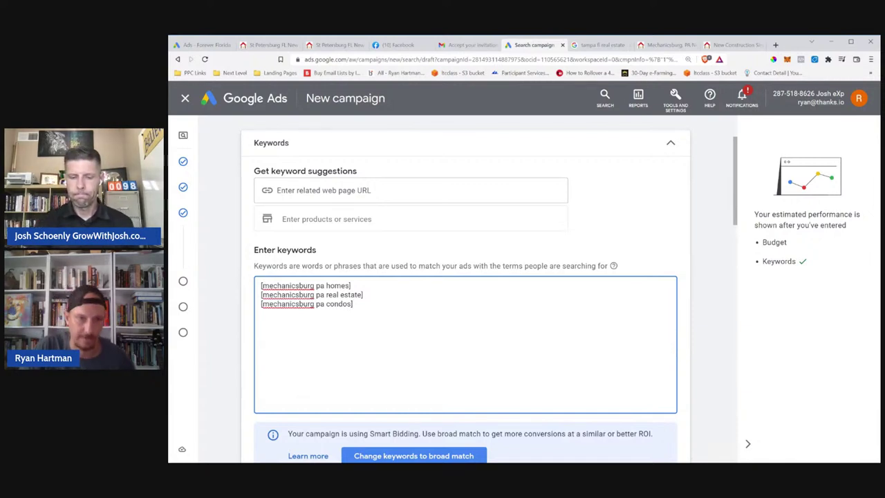
Swap the condos keyword's brackets for quotation marks to make it phrase match
left_click(262, 285)
left_click(339, 303)
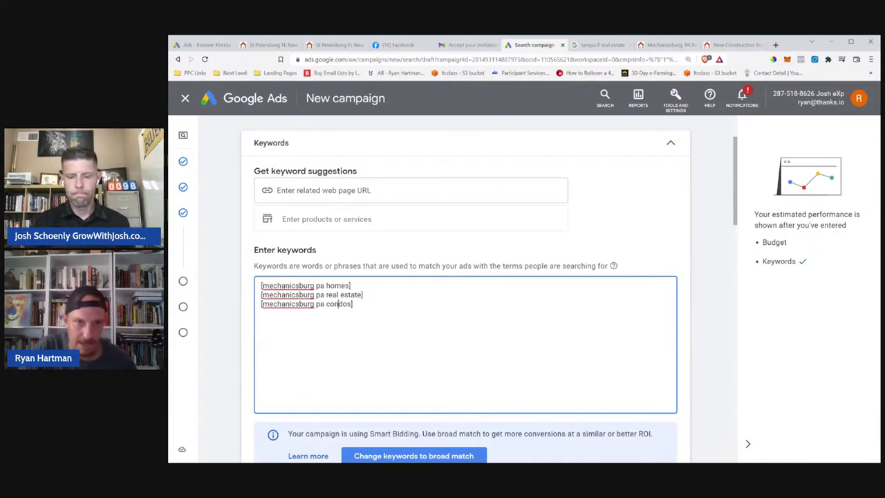
left_click(354, 303)
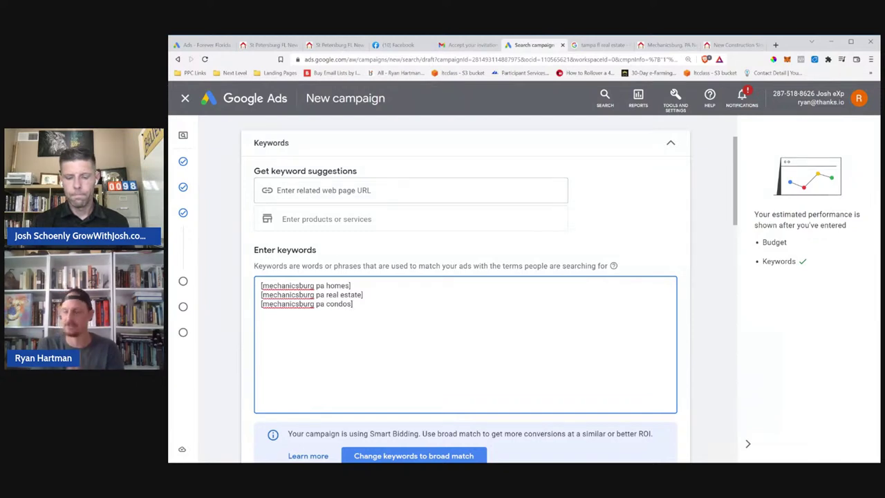
left_click_drag(354, 305, 340, 304)
left_click(262, 304)
key("Delete")
type("\"")
left_click(353, 304)
key("BackSpace")
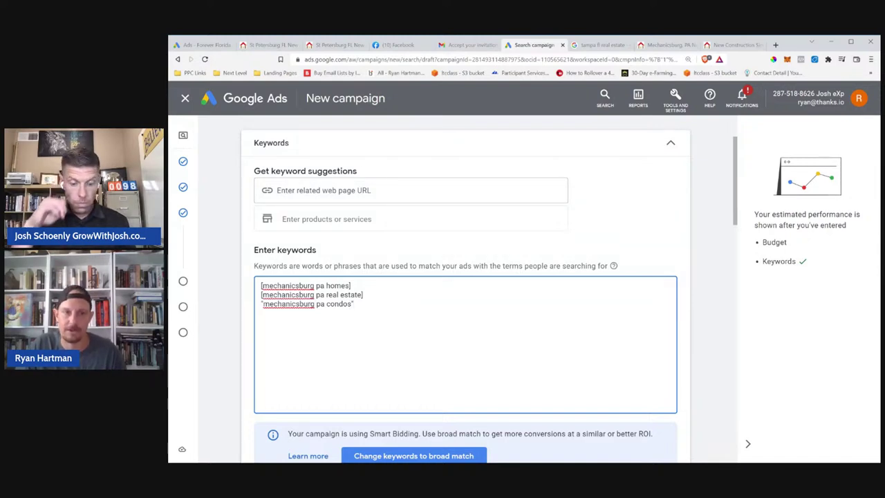
Restore square brackets on the condos keyword to make it exact match again
key("shift+Left")
left_click(285, 303)
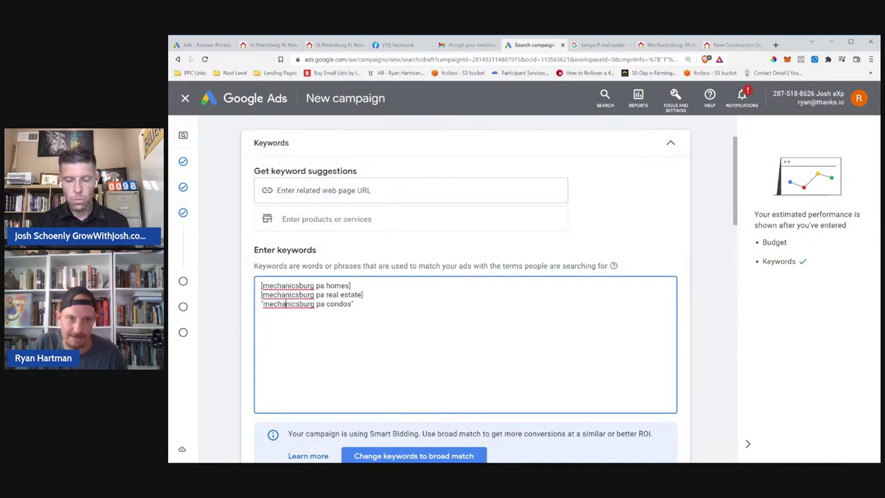
key("Home")
key("shift+Right")
type("[")
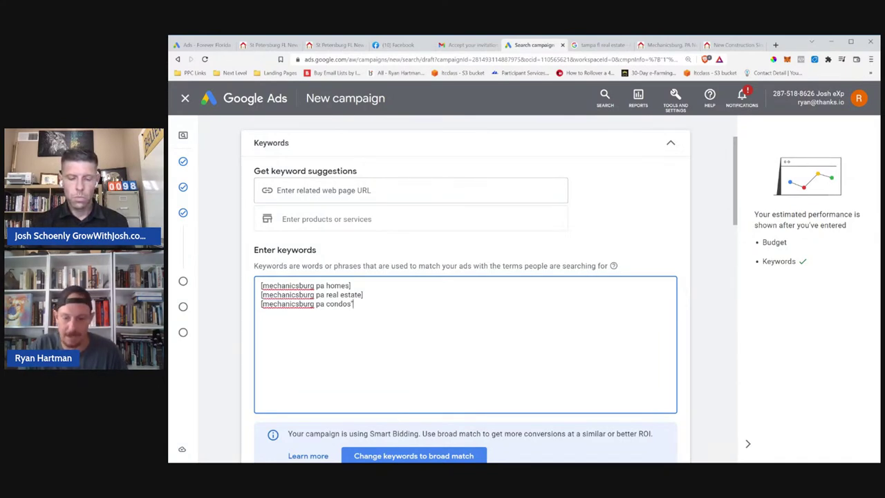
Duplicate the condos line and change it to [mechanicsburg pa townhomes]
left_click_drag(353, 305, 262, 285)
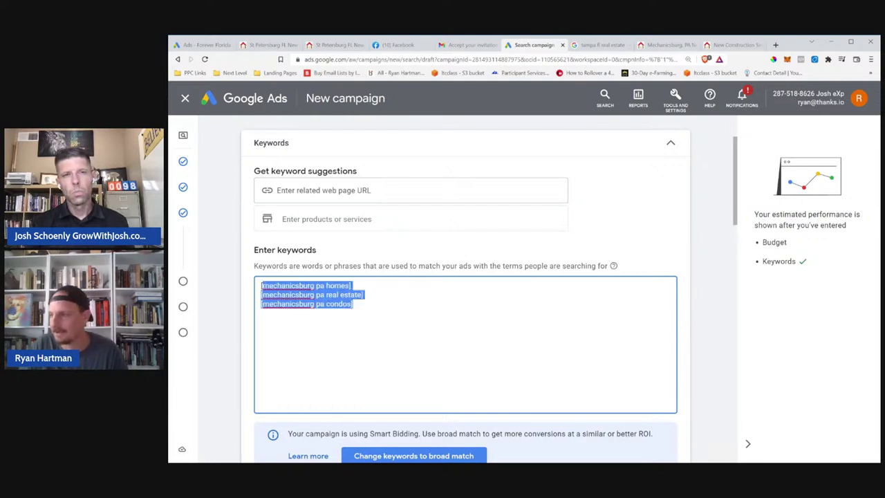
left_click_drag(354, 305, 262, 305)
key("ctrl+c")
left_click(354, 305)
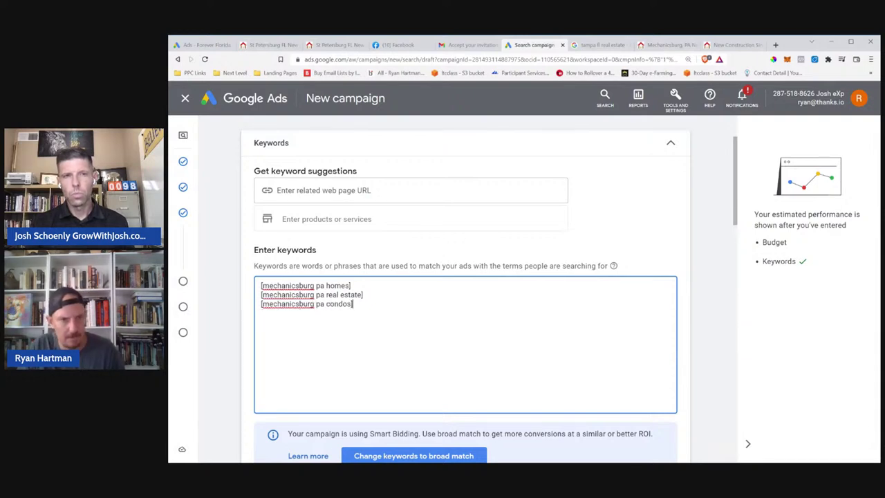
key("Return")
key("ctrl+v")
left_click_drag(326, 313, 349, 314)
type("towhn")
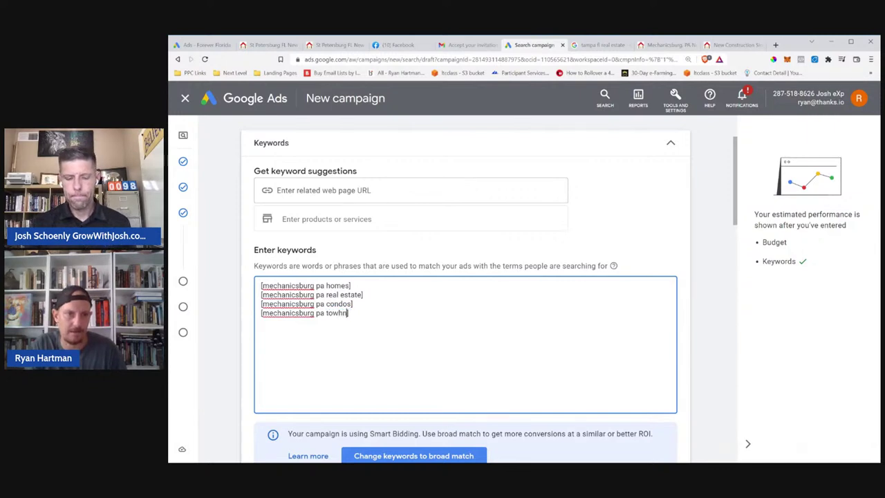
key("BackSpace")
key("BackSpace")
type("nhomes")
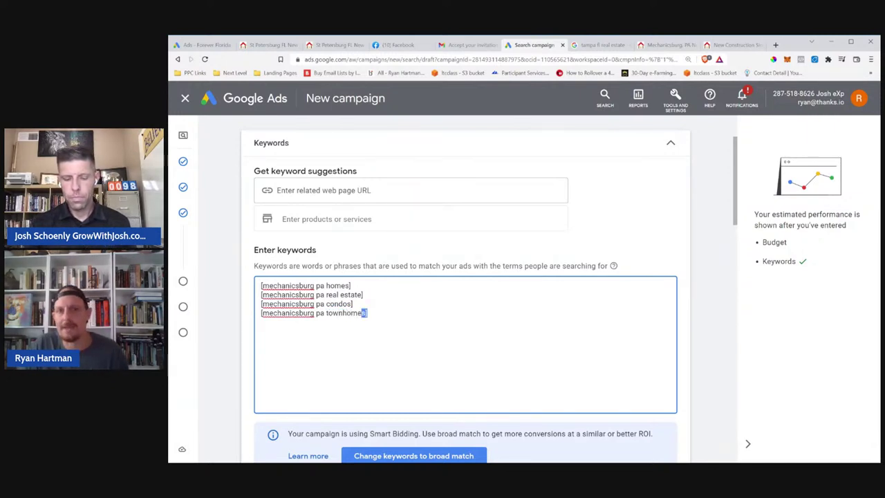
Highlight the four-keyword list to review it
key("ctrl+a")
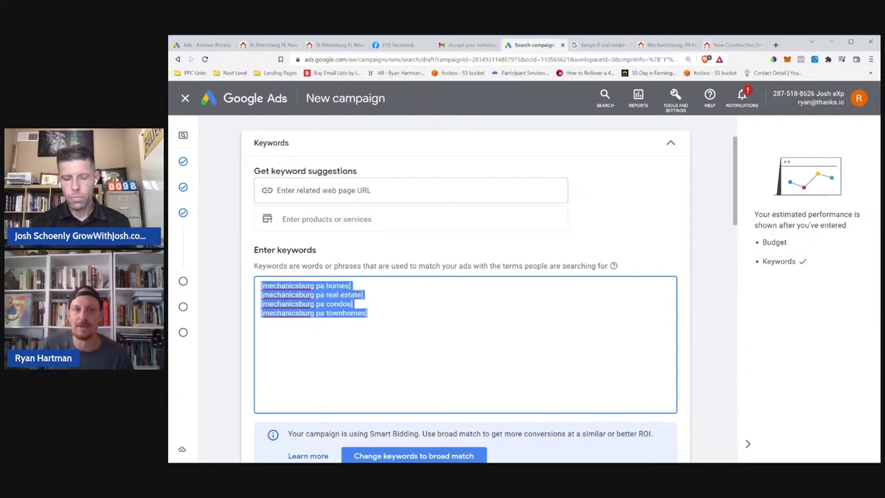
left_click(324, 304)
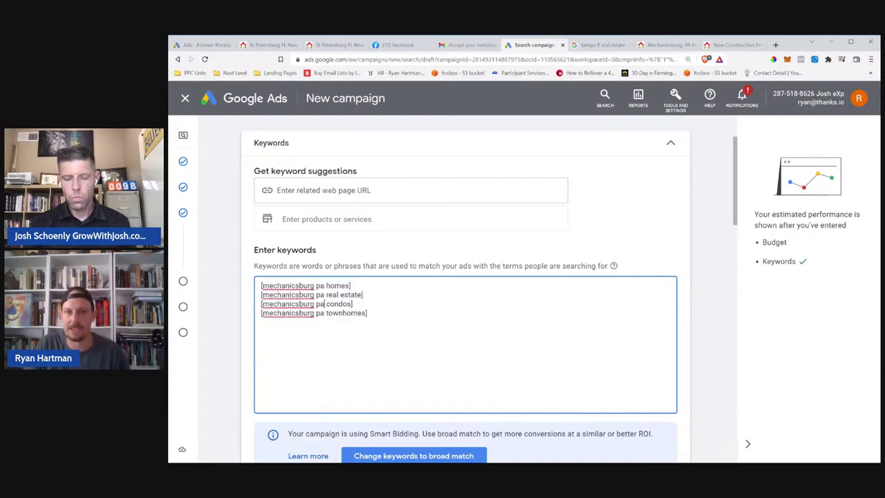
left_click_drag(368, 313, 244, 292)
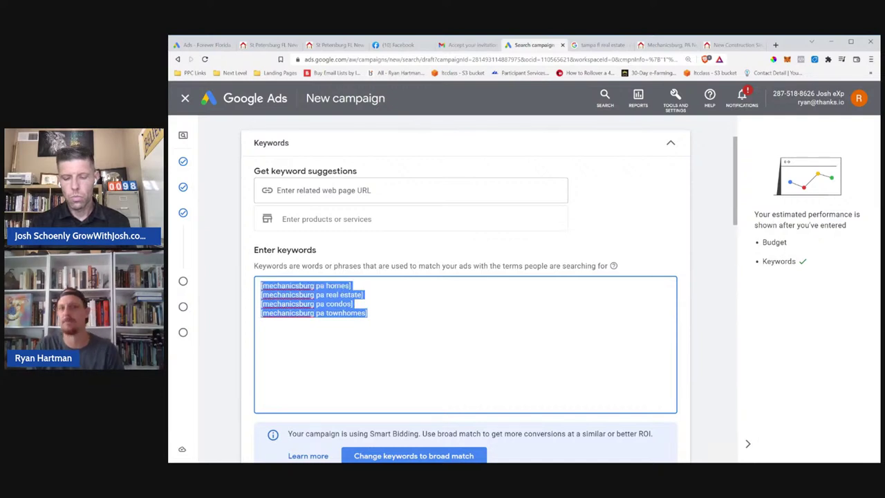
left_click(338, 312)
scroll(339, 312, "down", 1)
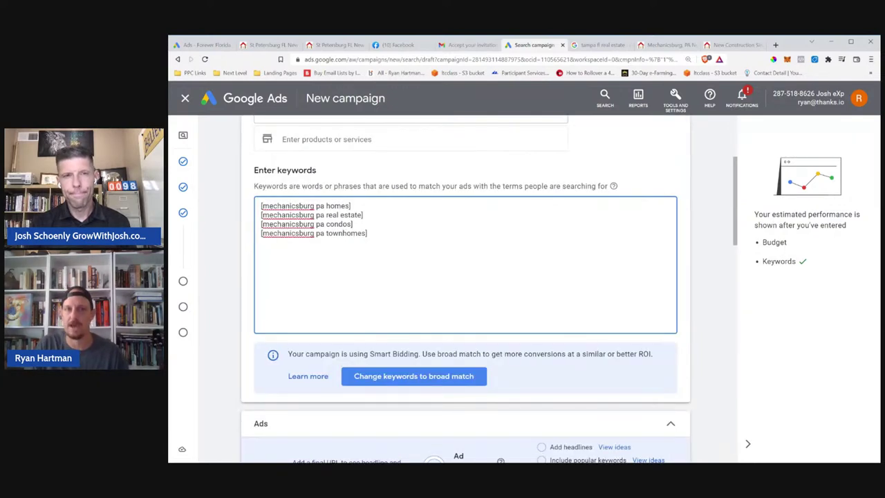
left_click_drag(368, 234, 249, 206)
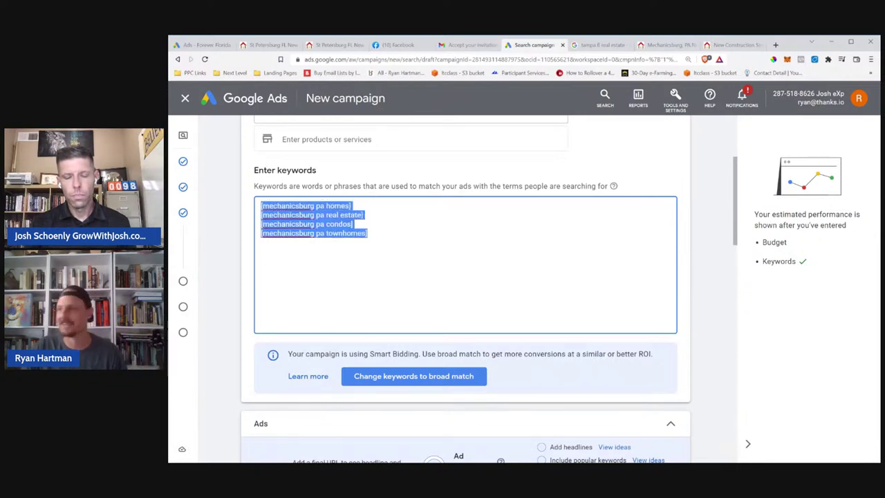
left_click(415, 276)
scroll(466, 277, "down", 1)
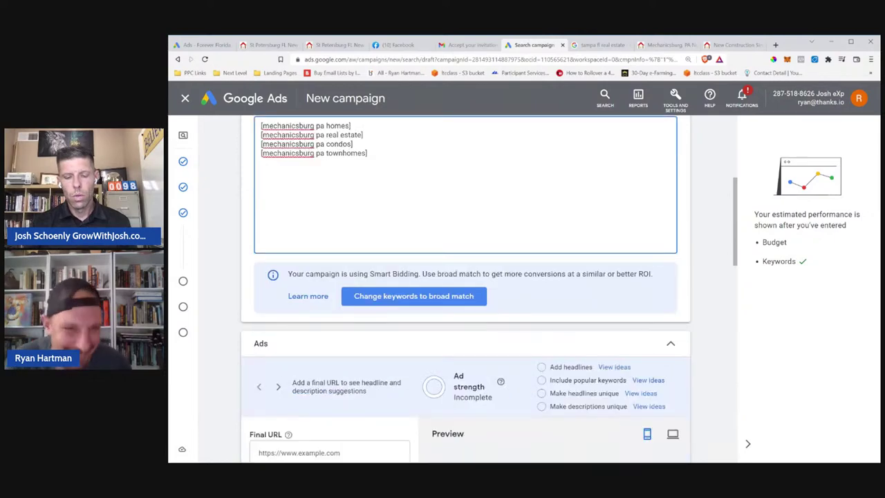
scroll(466, 277, "up", 2)
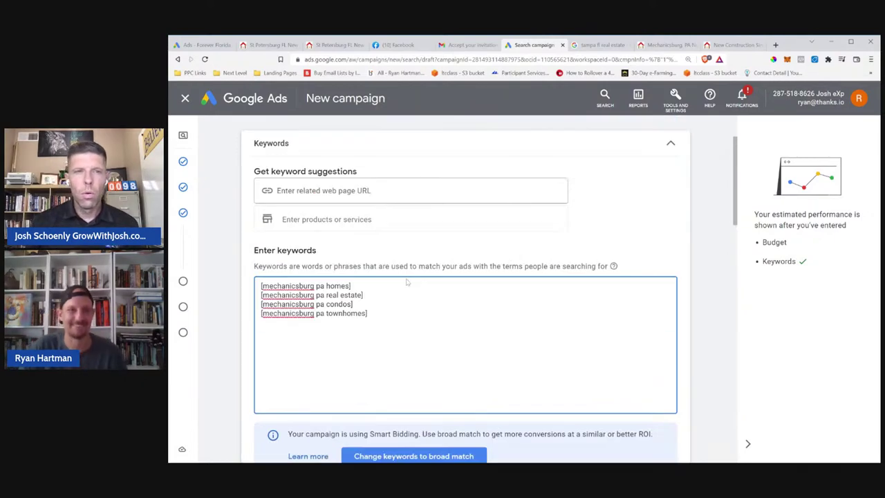
Search Google for 'perry marshall peel and stick' and open the perrymarshall.com Peel & Stick article
left_click(776, 45)
type("perry")
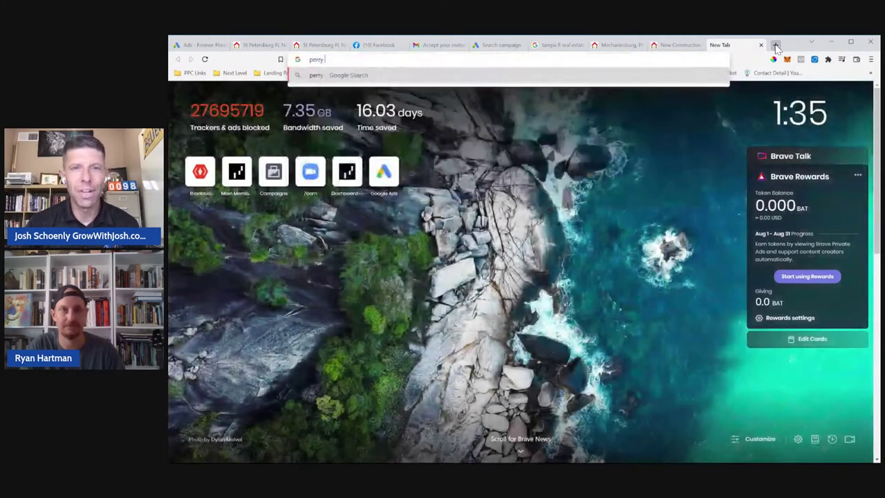
type(" marshall peel ")
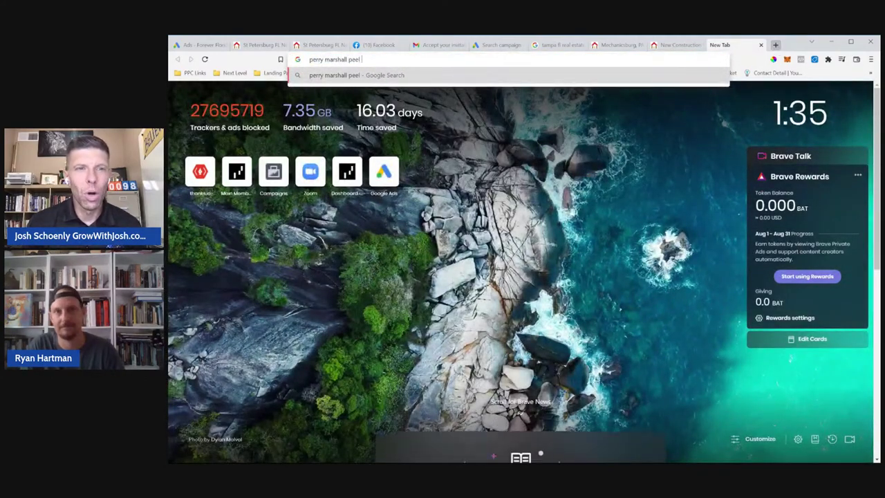
type("and stick")
key("Return")
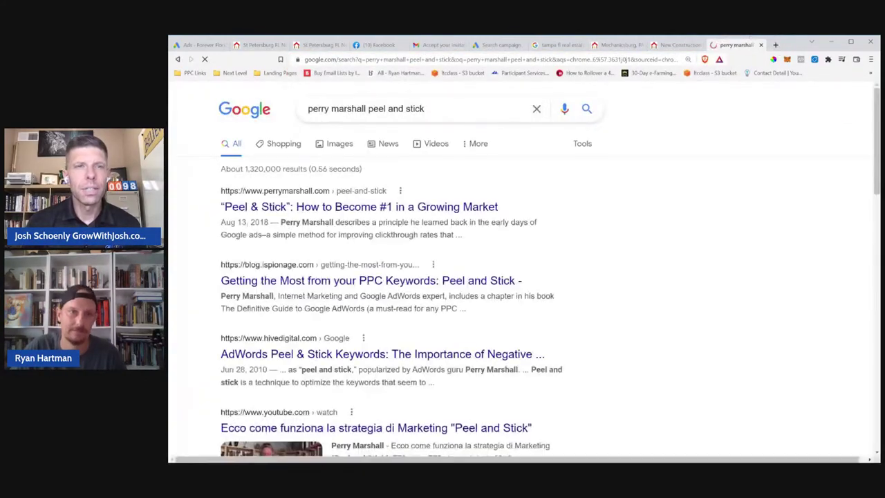
left_click(325, 211)
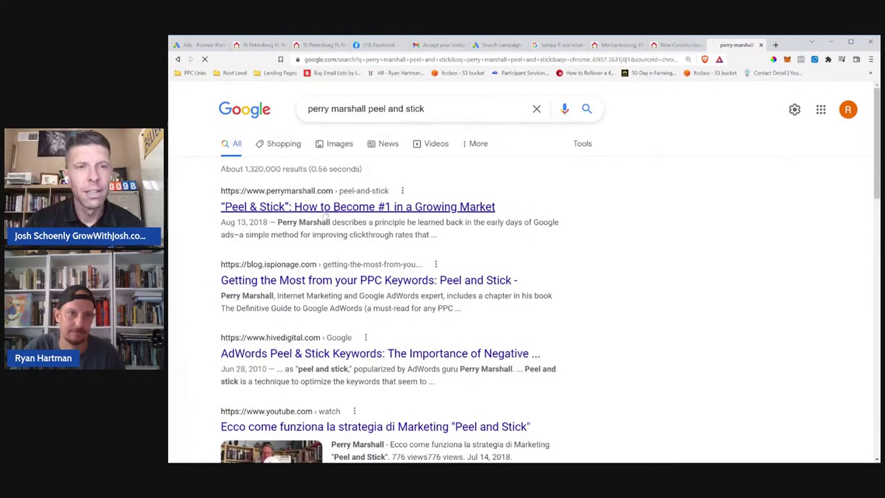
scroll(676, 282, "down", 2)
scroll(676, 282, "down", 3)
scroll(676, 282, "up", 3)
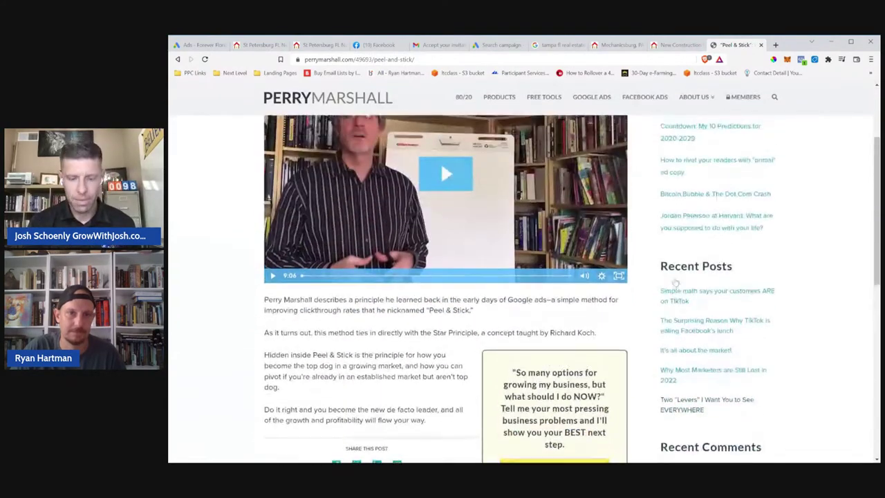
scroll(676, 282, "up", 3)
Compare the four keywords against the article, then view the St Pete New Construction ads
left_click(484, 46)
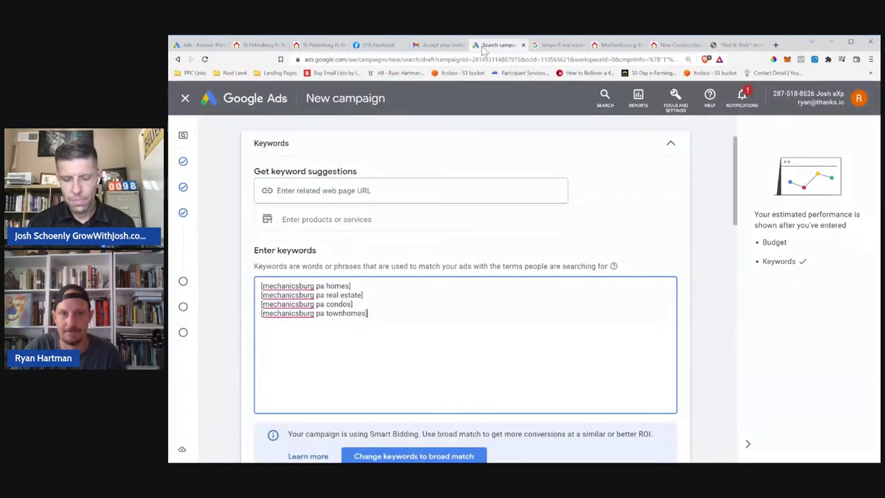
left_click_drag(368, 313, 261, 285)
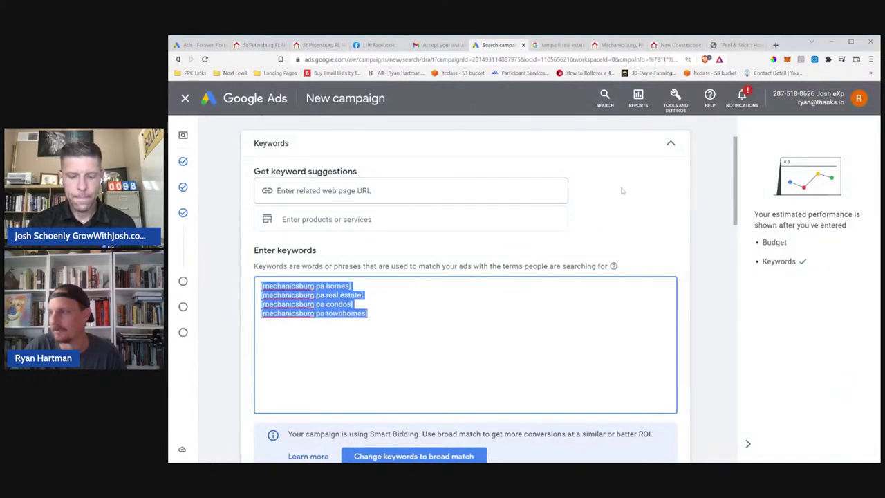
left_click(735, 44)
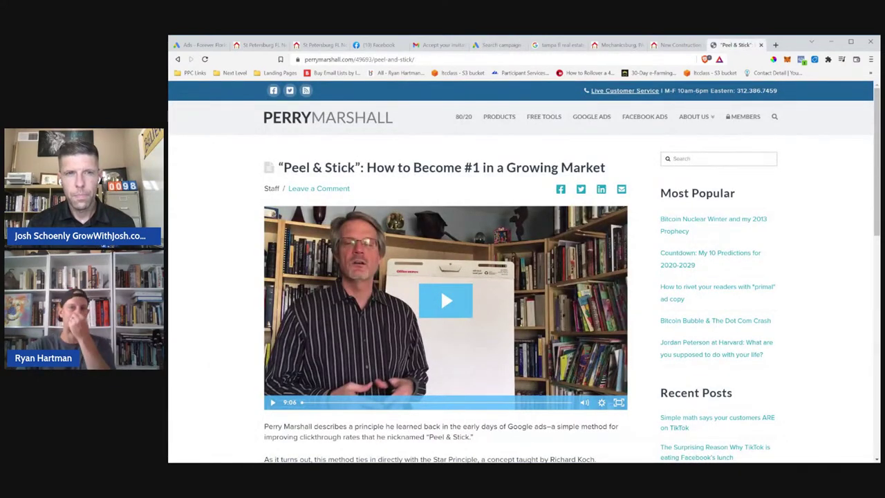
scroll(446, 277, "down", 2)
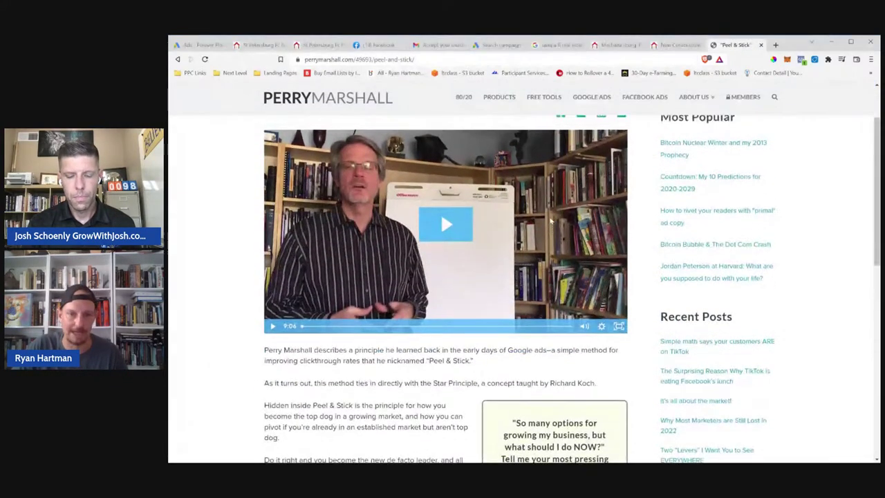
scroll(447, 276, "up", 2)
left_click(496, 47)
left_click_drag(368, 314, 258, 290)
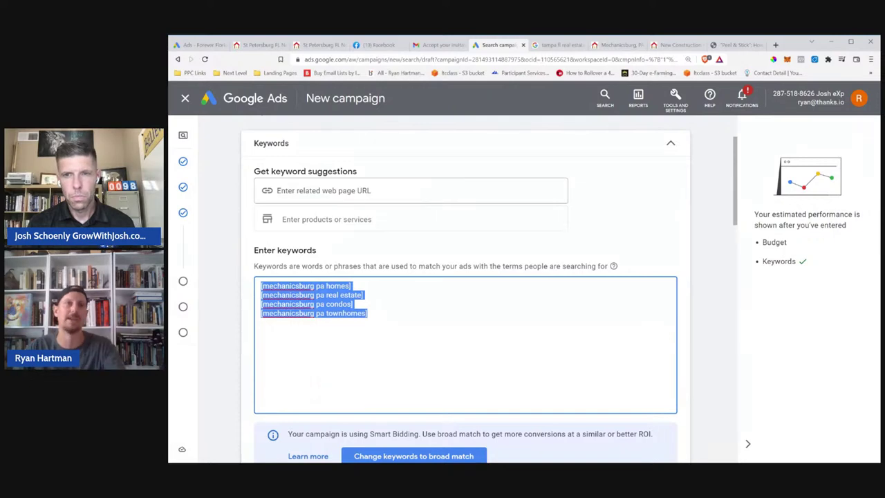
left_click(204, 44)
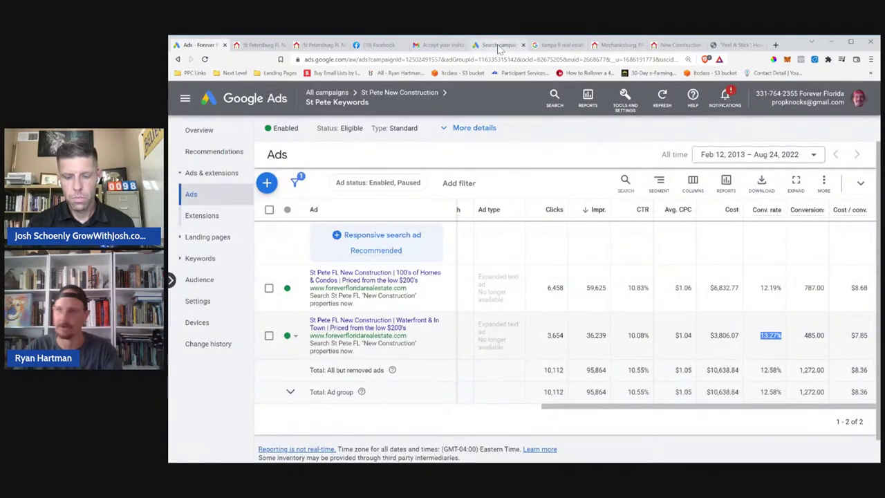
Return to the Mechanicsburg campaign draft and scroll down to the Ads section's empty Final URL field
left_click(498, 45)
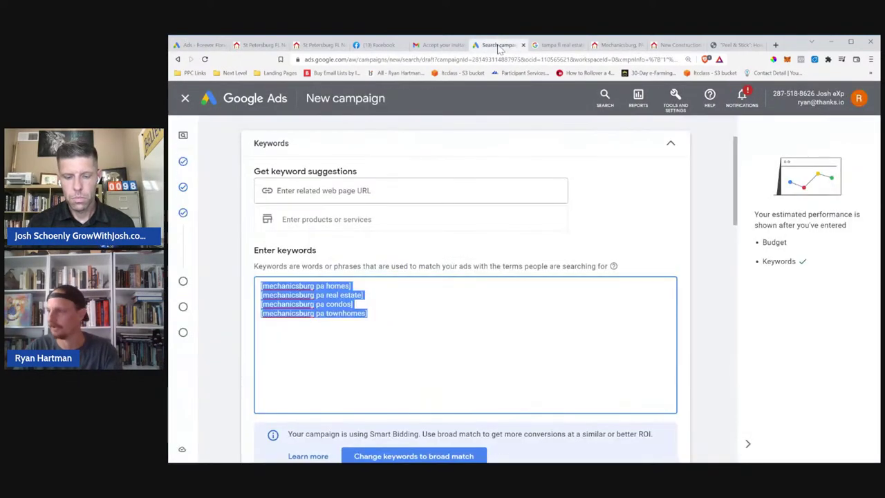
left_click(505, 280)
key("ctrl+a")
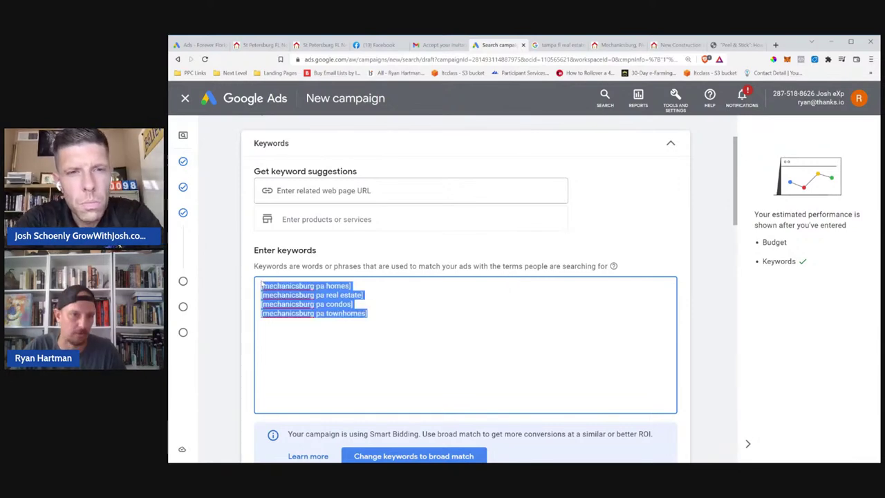
scroll(341, 304, "down", 5)
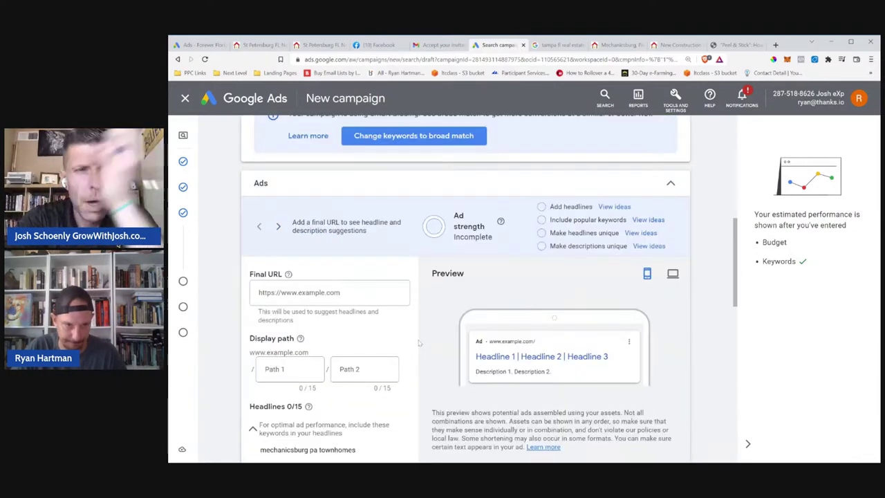
left_click(340, 301)
key("alt+Tab")
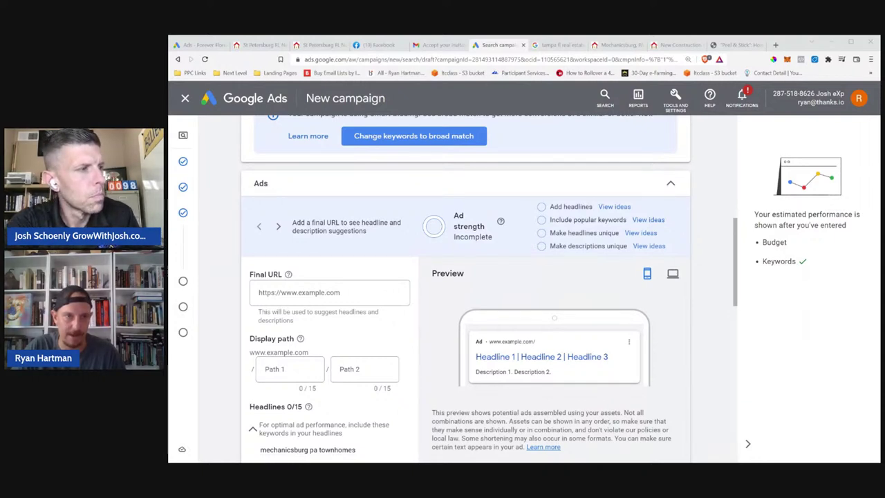
Paste the hampdentownshipliving.com landing page address as the ad's Final URL
left_click(330, 293)
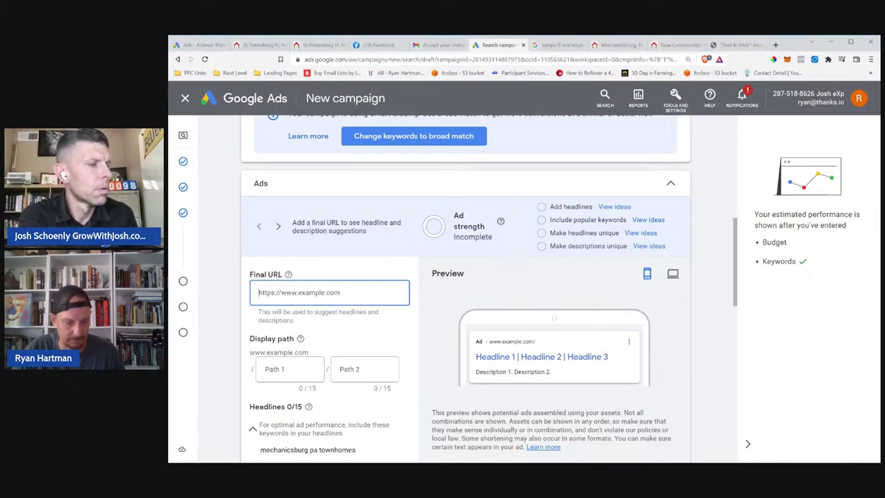
key("ctrl+v")
scroll(340, 335, "down", 1)
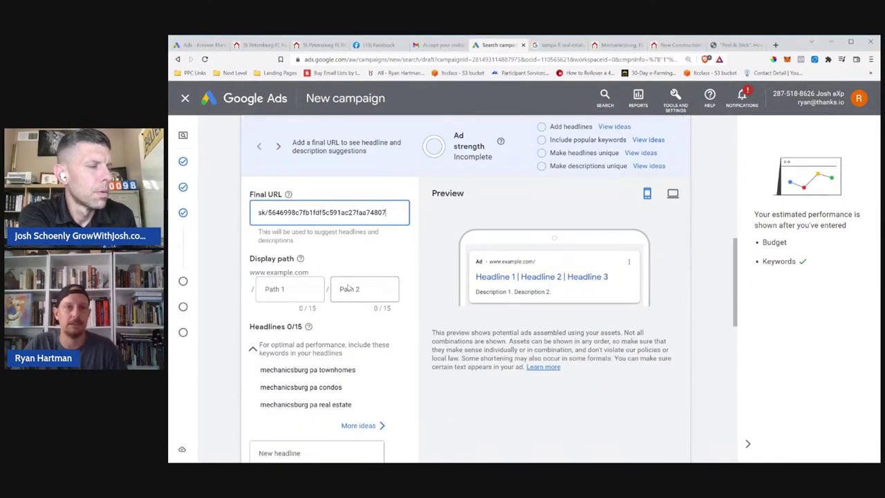
scroll(340, 335, "down", 3)
scroll(291, 346, "up", 2)
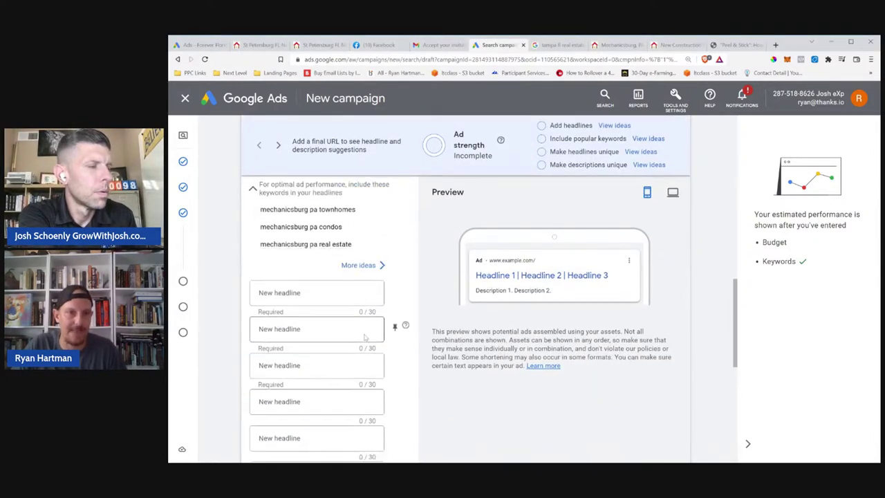
Place the cursor in the first headline and glance at the St Pete ads for reference
left_click(290, 373)
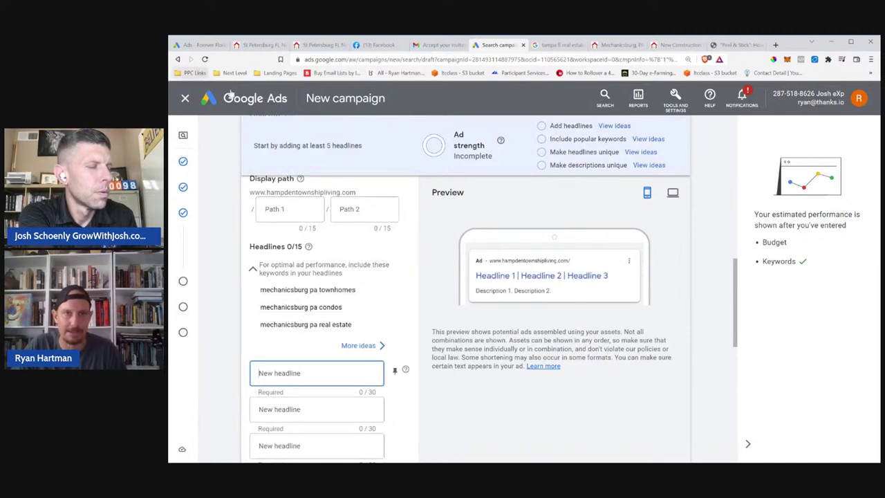
left_click(198, 45)
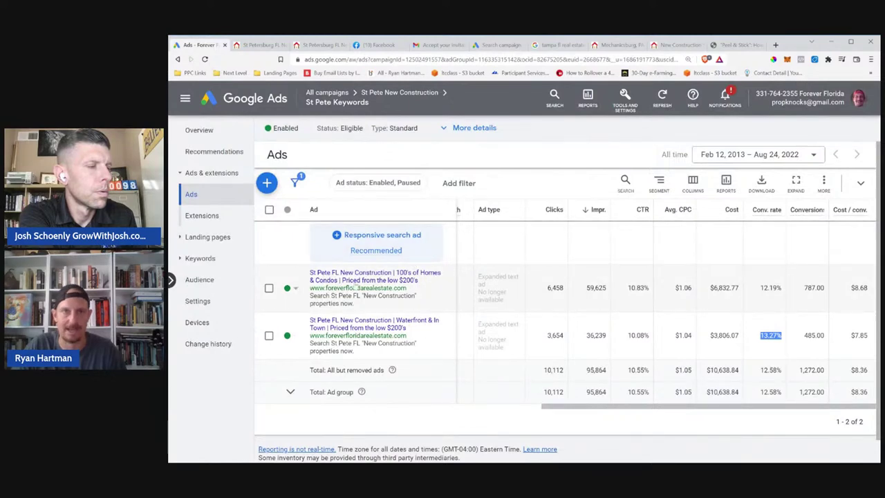
left_click(497, 45)
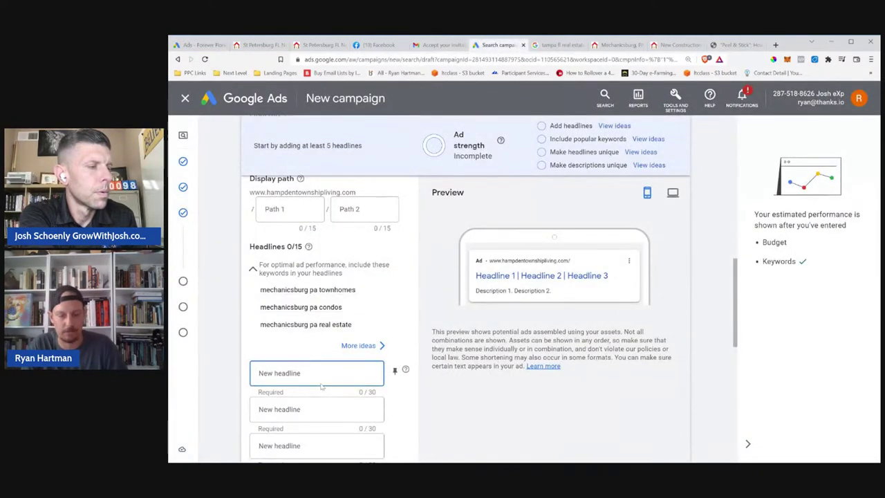
Enter 'Mechanicsburg New Construction' as headline 1, then look at the St Pete ads again
type("Mechanicsburg")
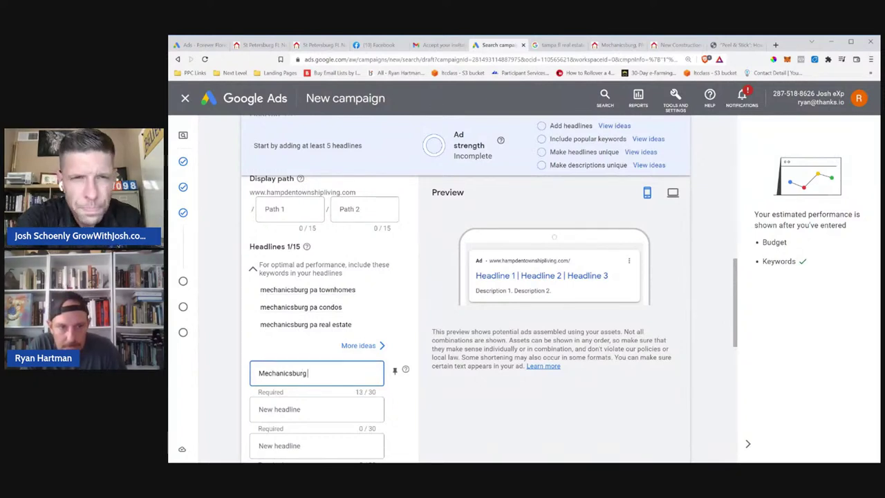
type(" New Construction")
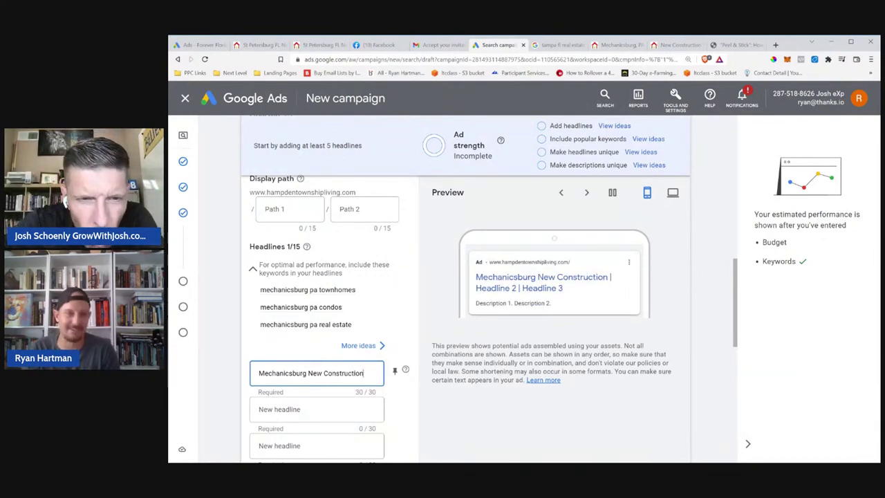
left_click_drag(307, 374, 262, 385)
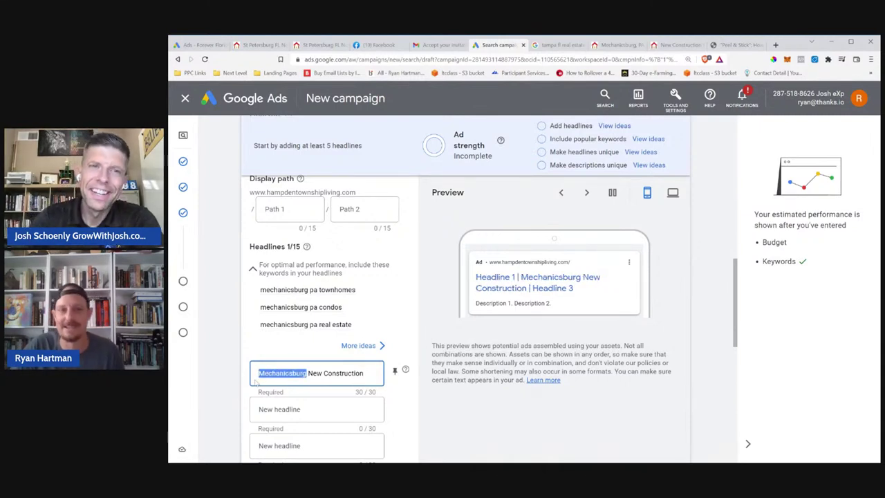
left_click(279, 374)
left_click_drag(323, 373, 364, 373)
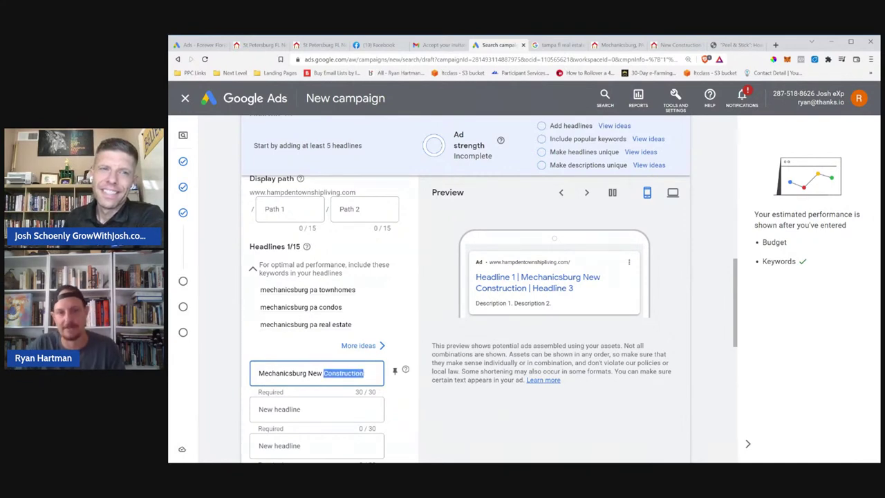
left_click(364, 373)
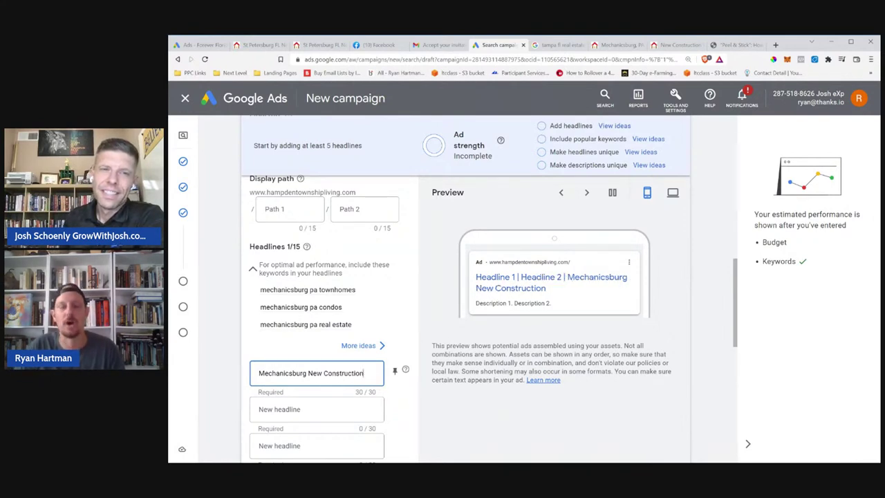
scroll(325, 374, "down", 1)
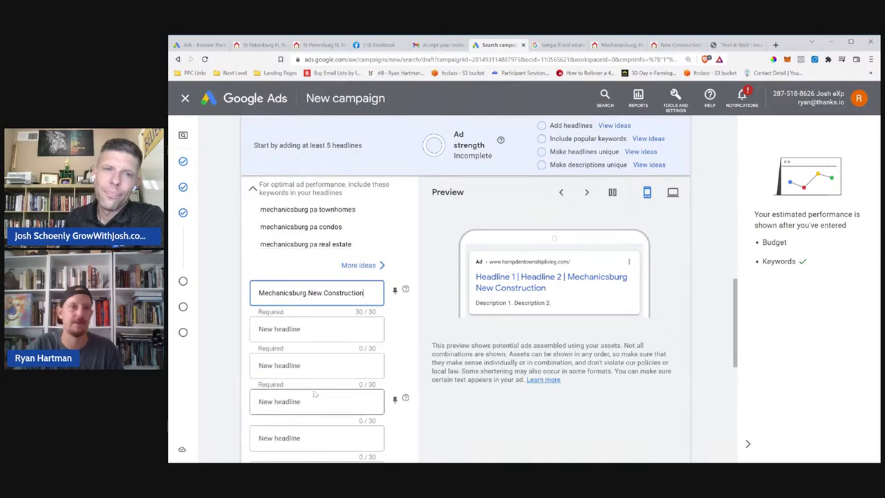
left_click(334, 323)
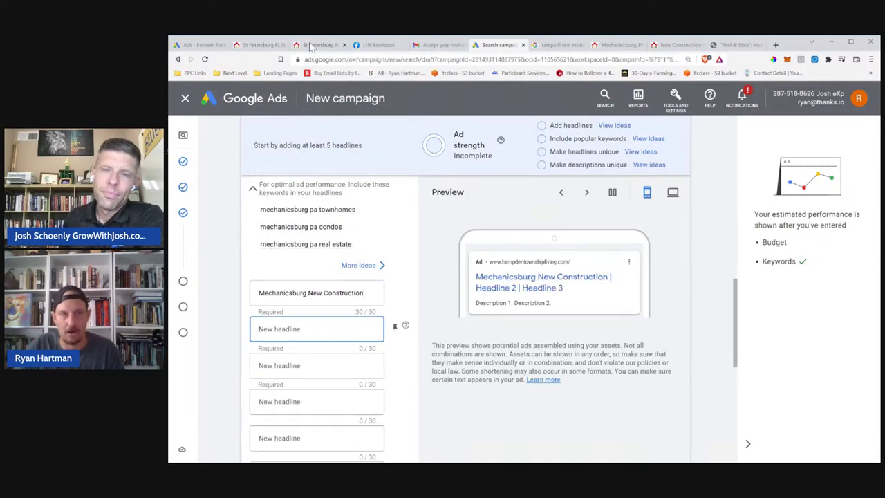
left_click(194, 45)
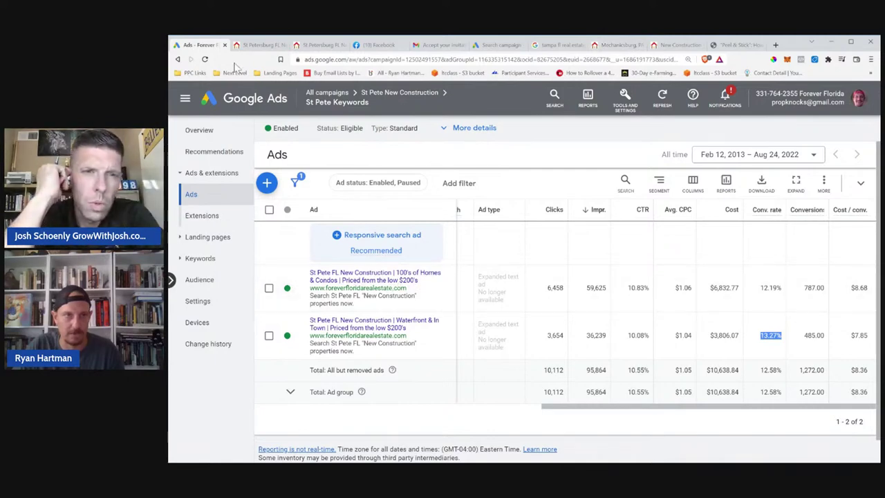
Add headlines 2 and 3: '100's Of Homes & Condos' and 'Single Family & Townhomes'
left_click(493, 45)
type("10")
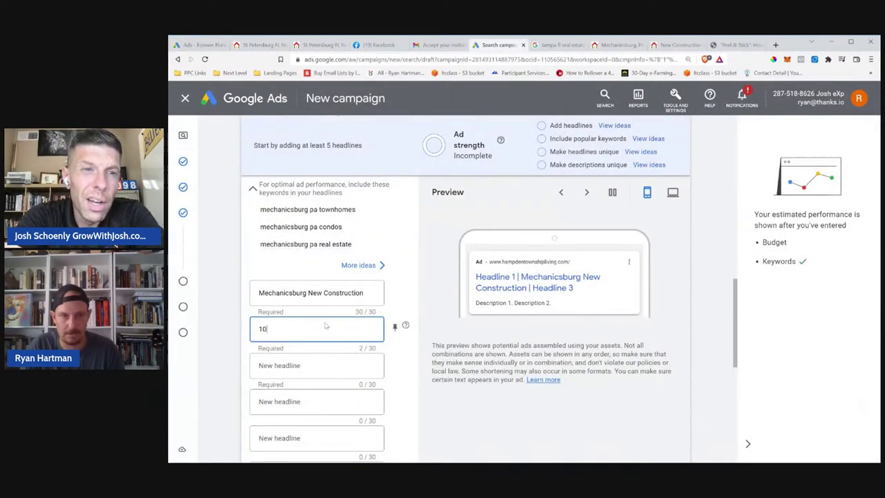
type("0's Of Homes & Condos")
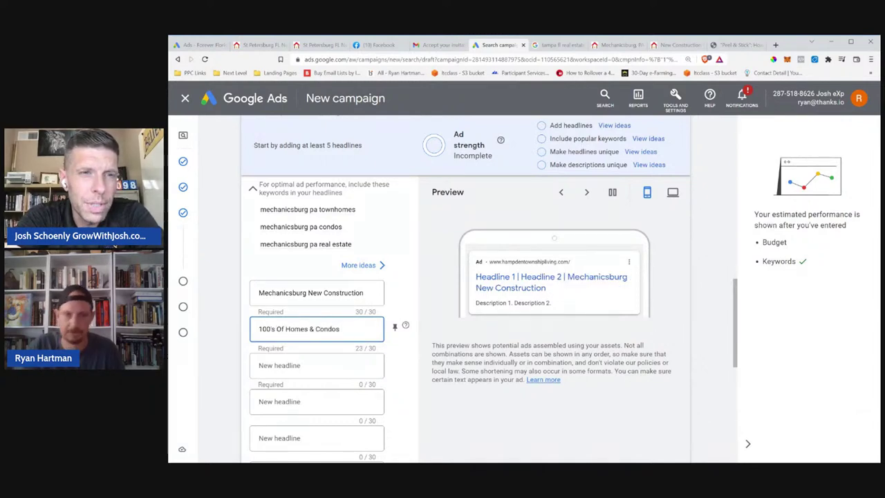
scroll(298, 293, "down", 1)
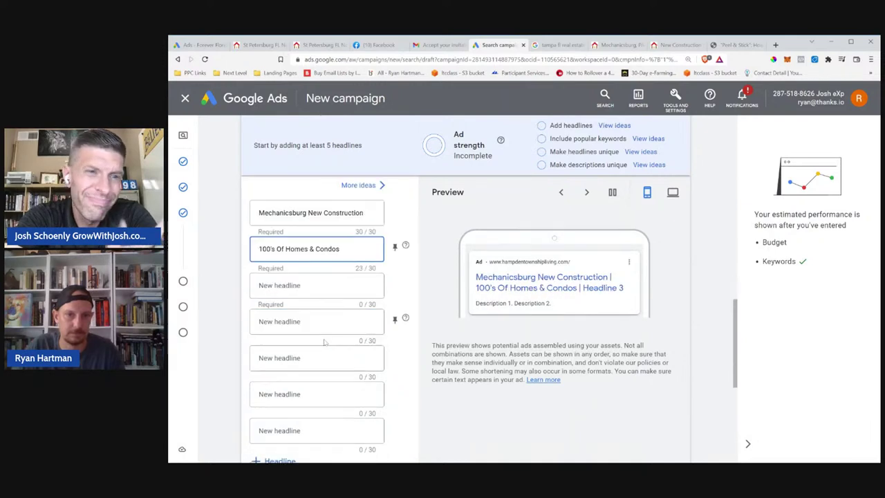
left_click(297, 293)
type("Sing")
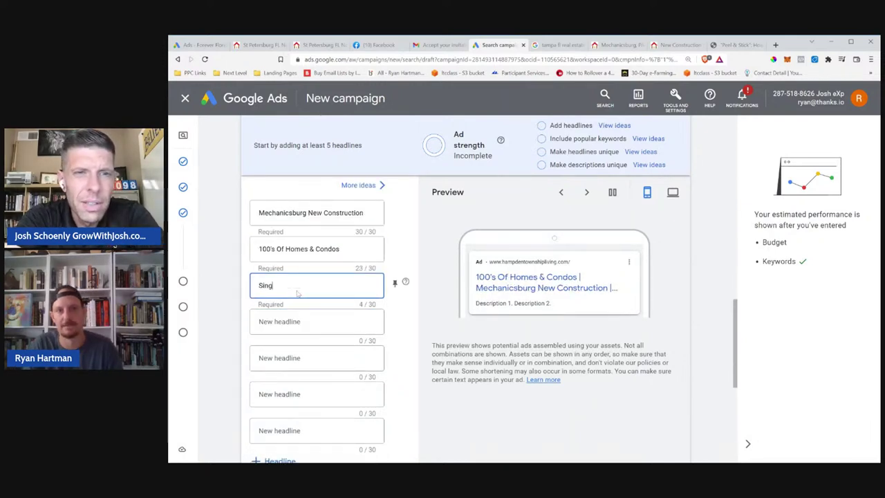
type("le Family & Townhomes")
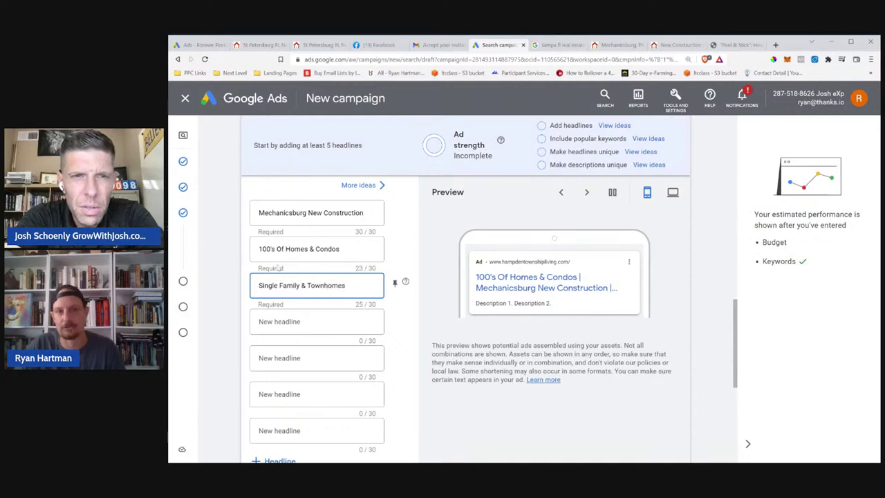
Compare with the St Pete ads, noting their expanded text ad type is no longer available
scroll(338, 315, "up", 1)
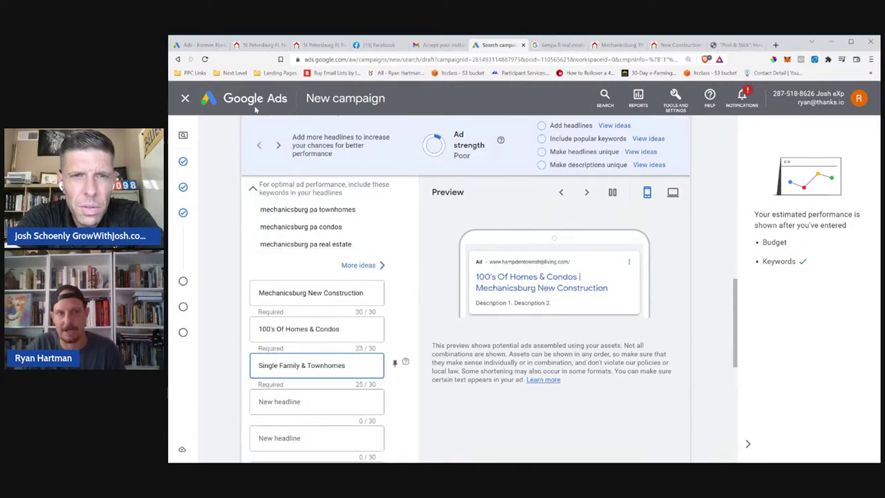
left_click(204, 44)
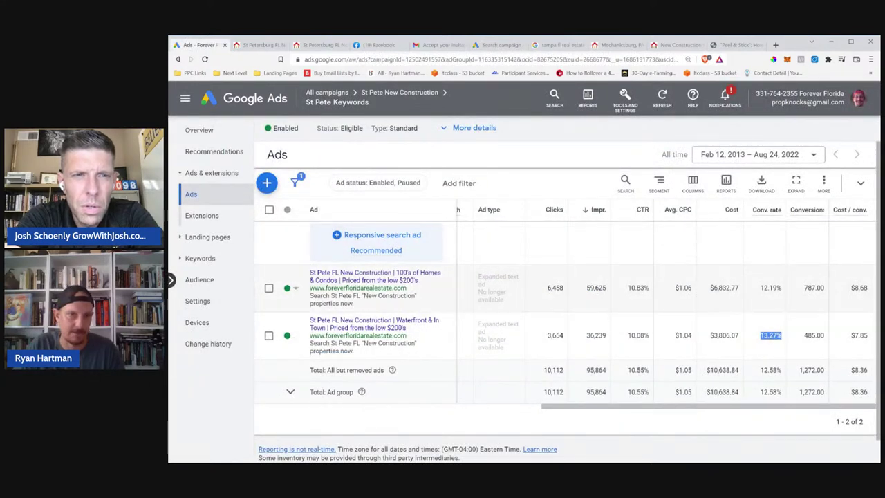
left_click_drag(475, 278, 505, 300)
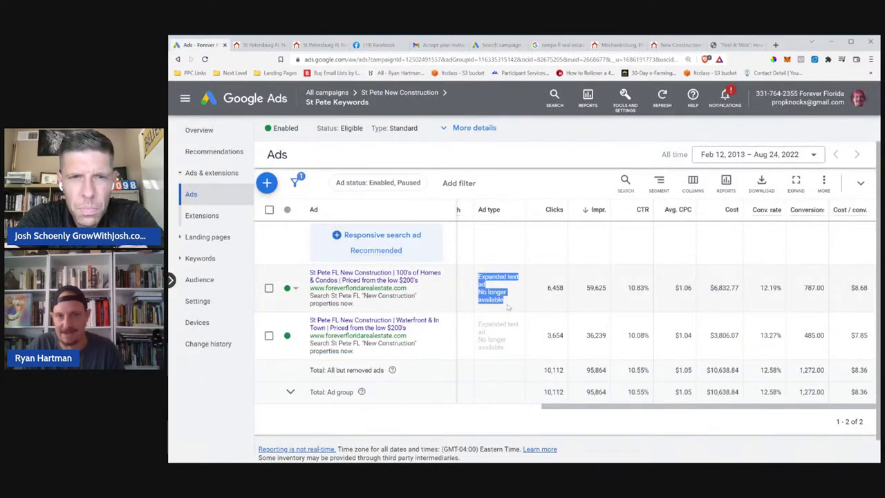
left_click(498, 46)
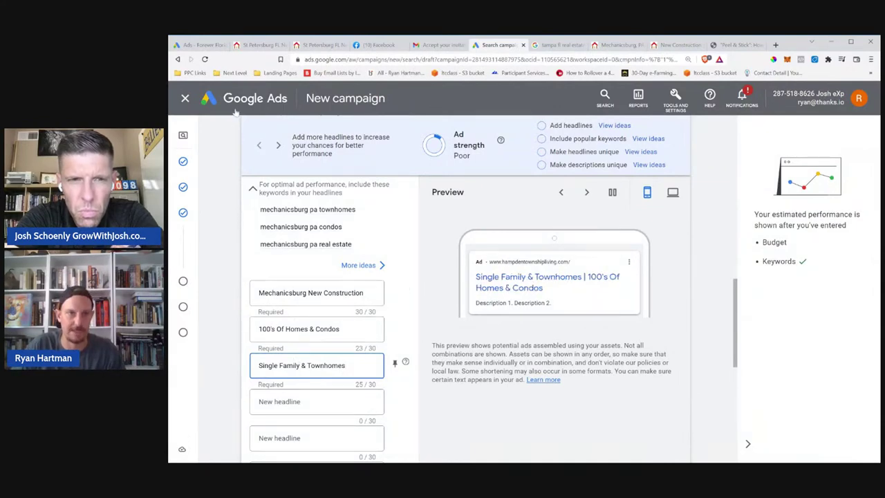
left_click(201, 44)
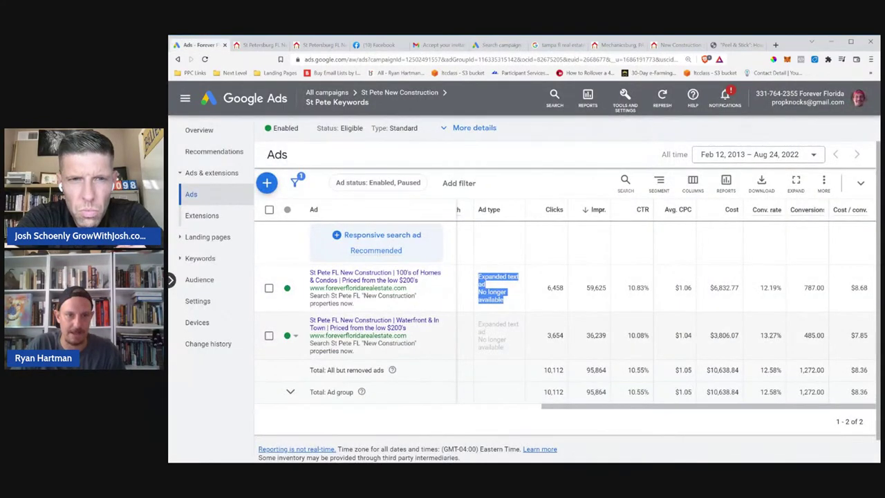
Add 'Priced From The Mid $300's' as the fourth headline
left_click(496, 45)
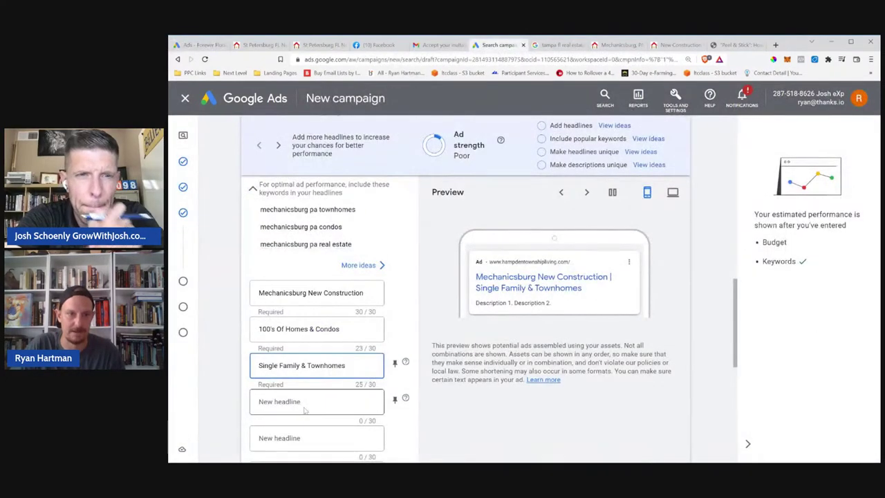
type("Price")
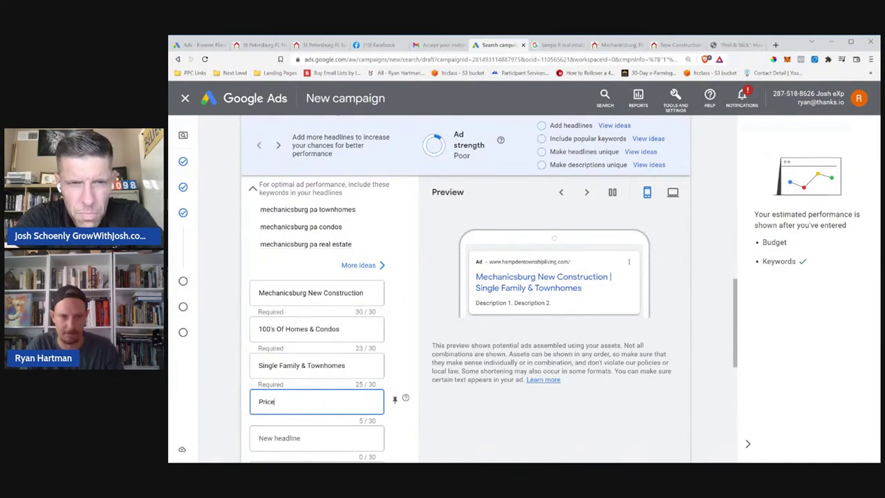
type("d From The ")
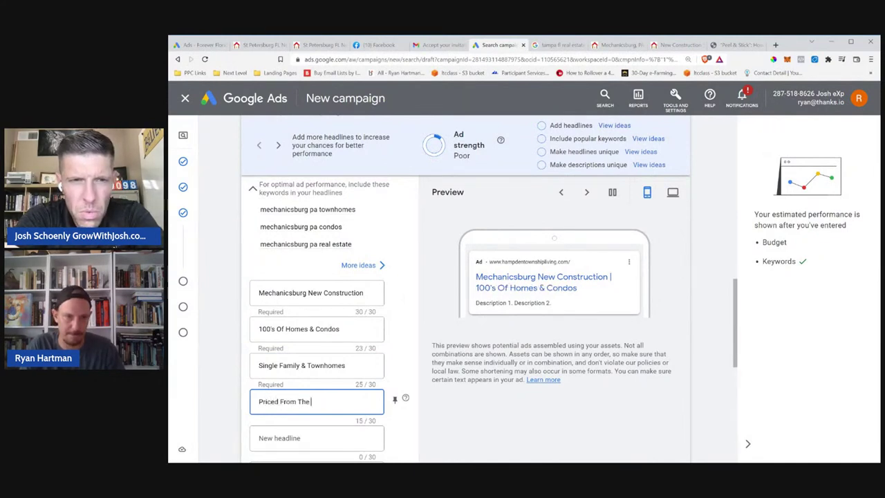
type("Mid $300")
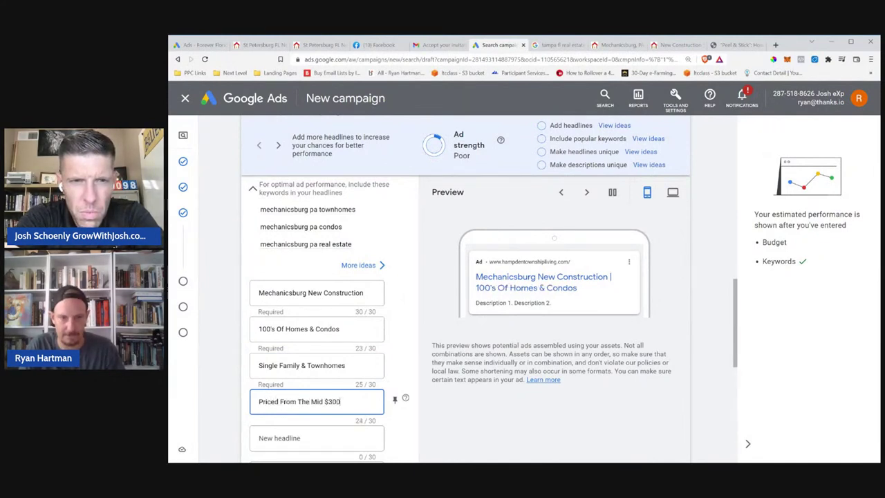
type("'s")
scroll(317, 311, "down", 1)
key("Tab")
Add 'See All Listings Now' as the fifth headline and review all five headlines
scroll(317, 311, "down", 1)
scroll(316, 312, "up", 1)
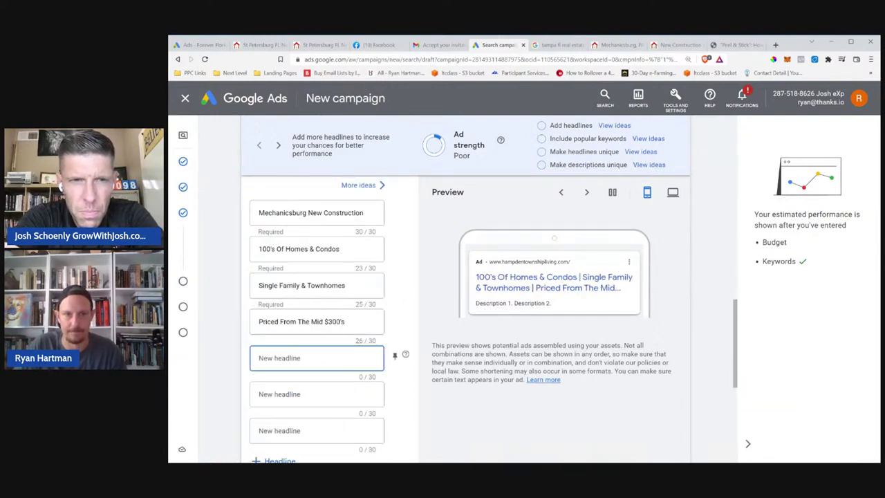
type("S")
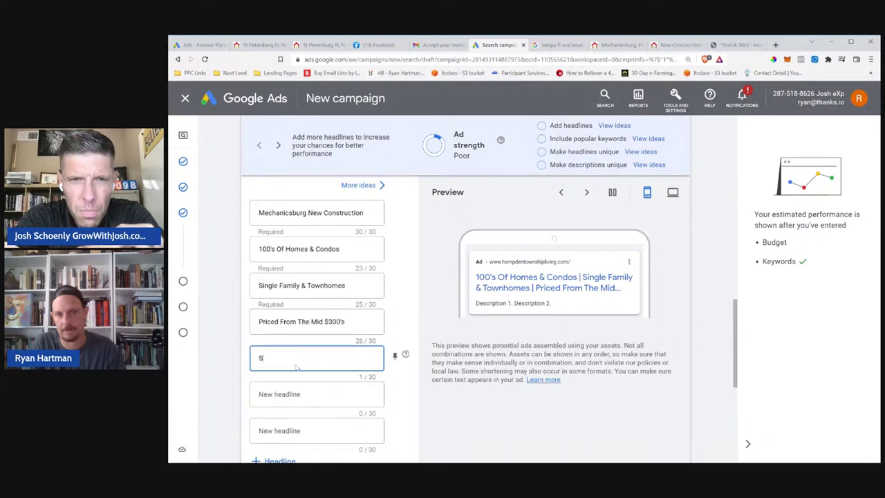
type("ee All")
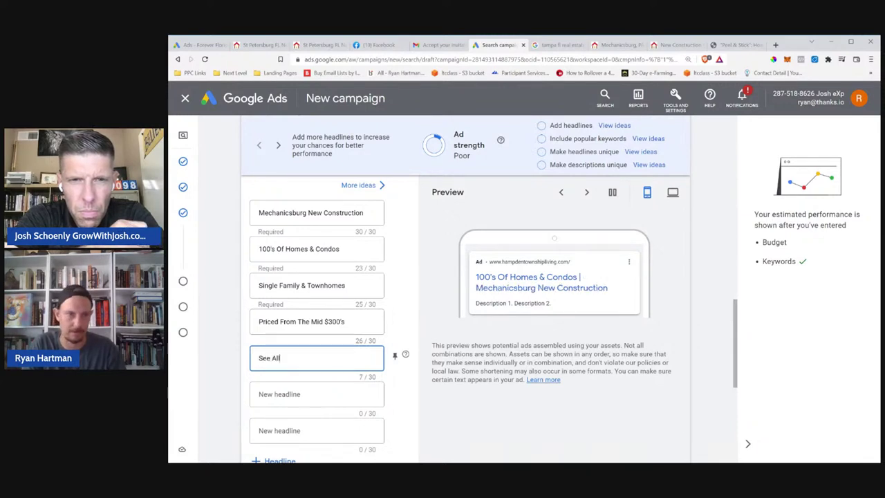
type(" Listing Now")
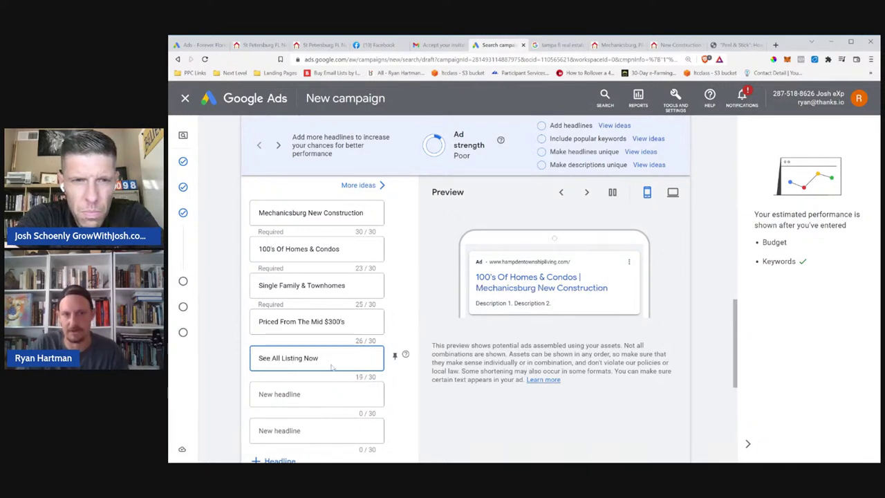
type("s")
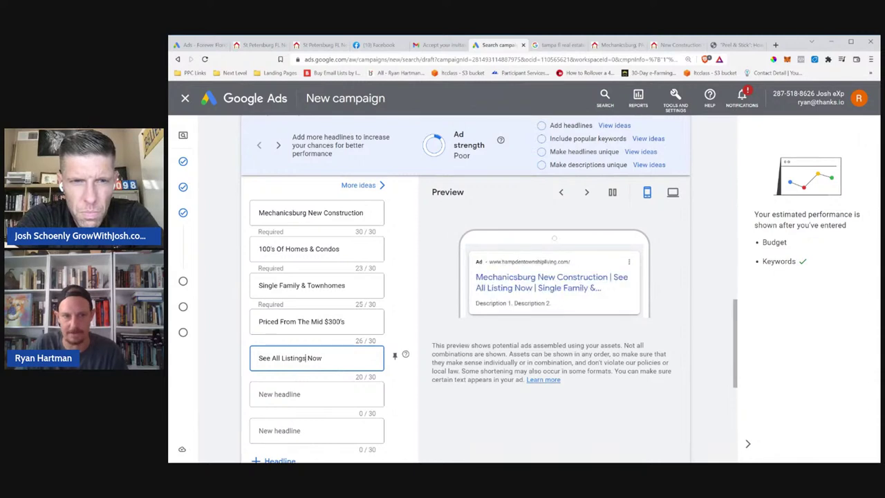
scroll(389, 269, "up", 3)
scroll(389, 270, "down", 2)
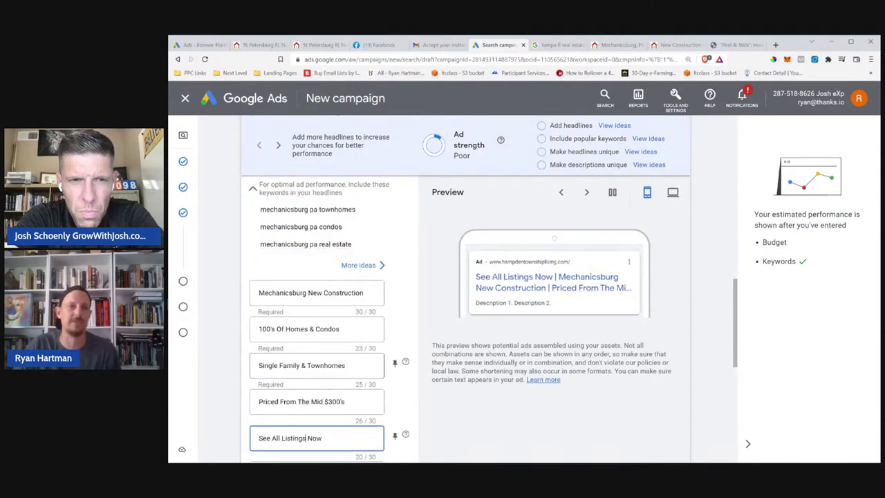
scroll(454, 282, "down", 2)
scroll(366, 294, "up", 2)
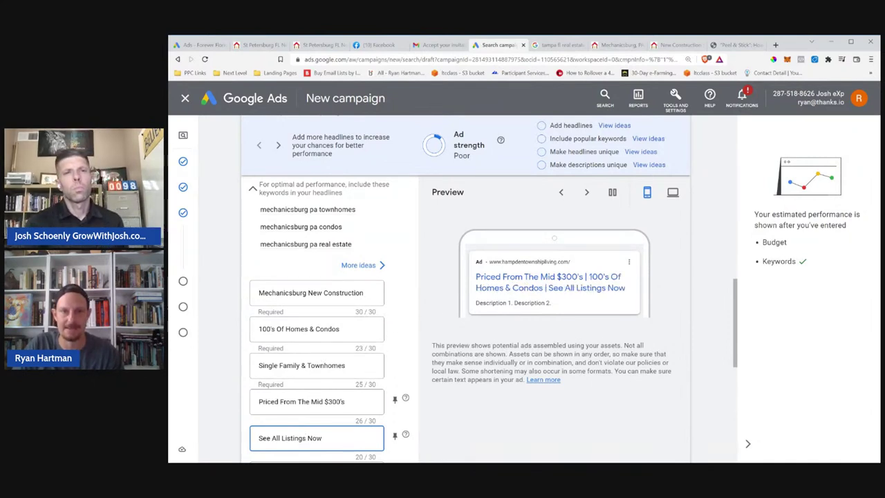
scroll(330, 249, "down", 2)
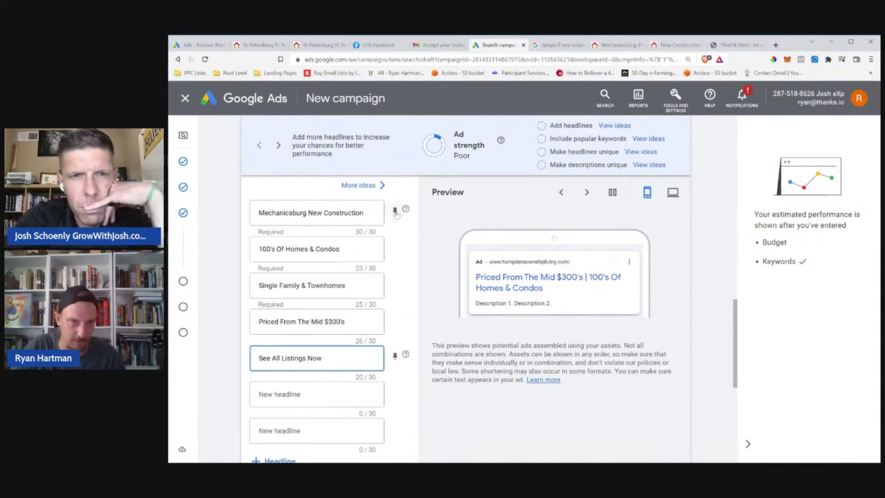
Pin 'Mechanicsburg New Construction' to position 1
left_click(396, 212)
left_click(395, 211)
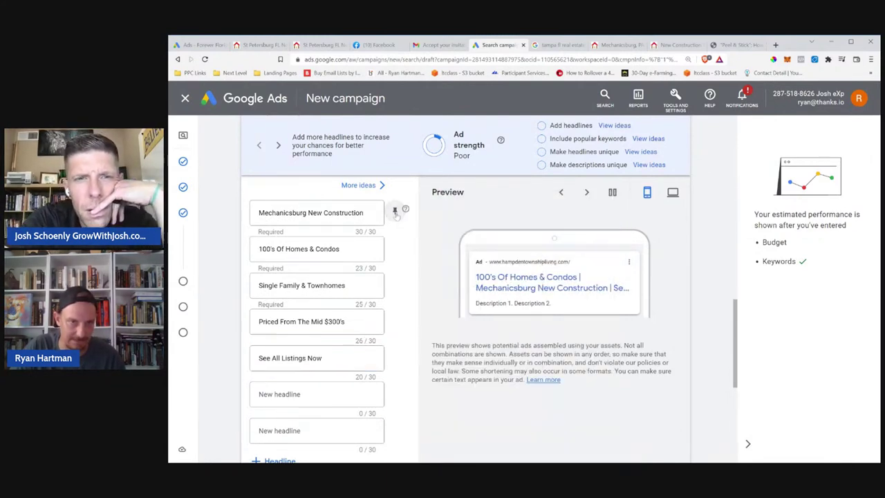
left_click(395, 211)
left_click(396, 212)
left_click(396, 211)
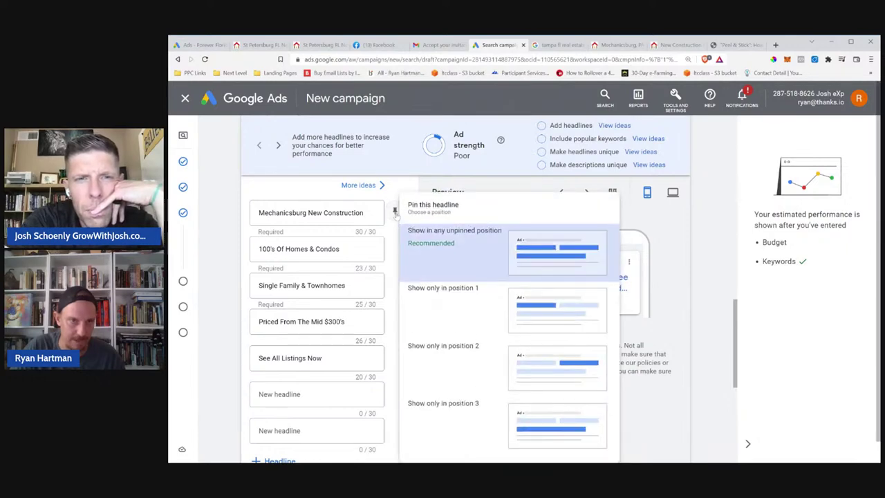
left_click(565, 321)
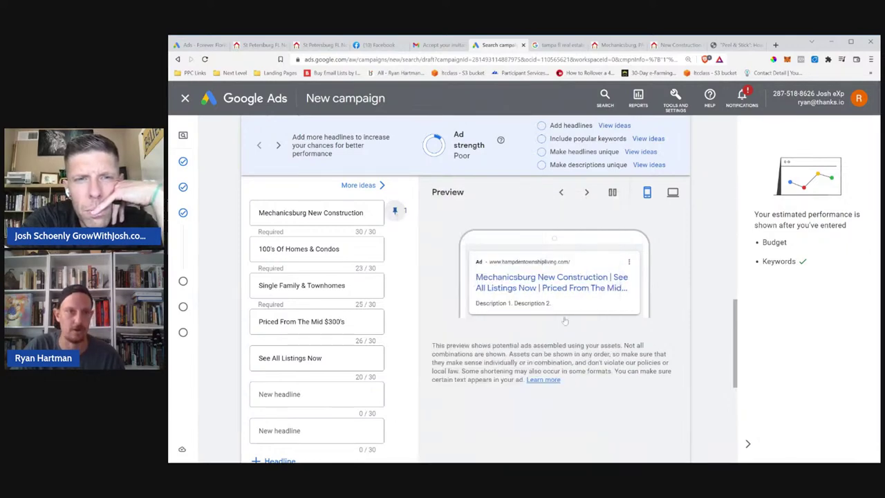
Pin the homes and family headlines to position 2, the price and listings headlines to position 3
left_click(395, 247)
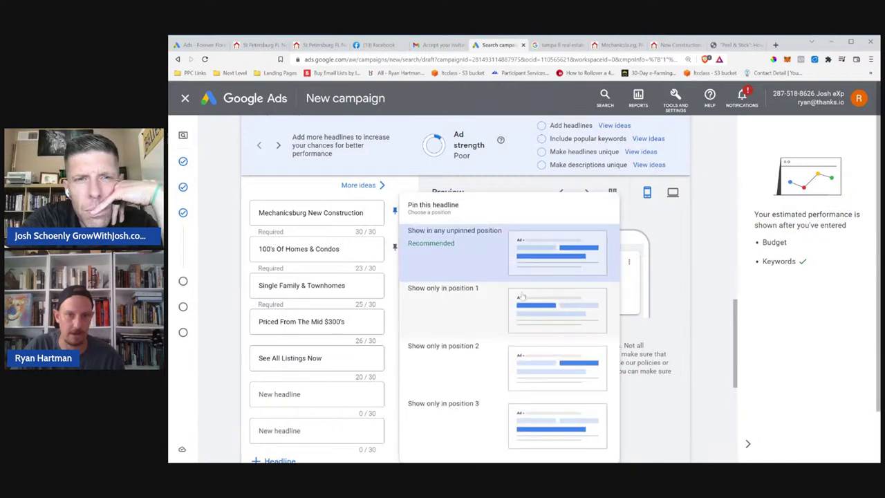
left_click(544, 364)
left_click(395, 284)
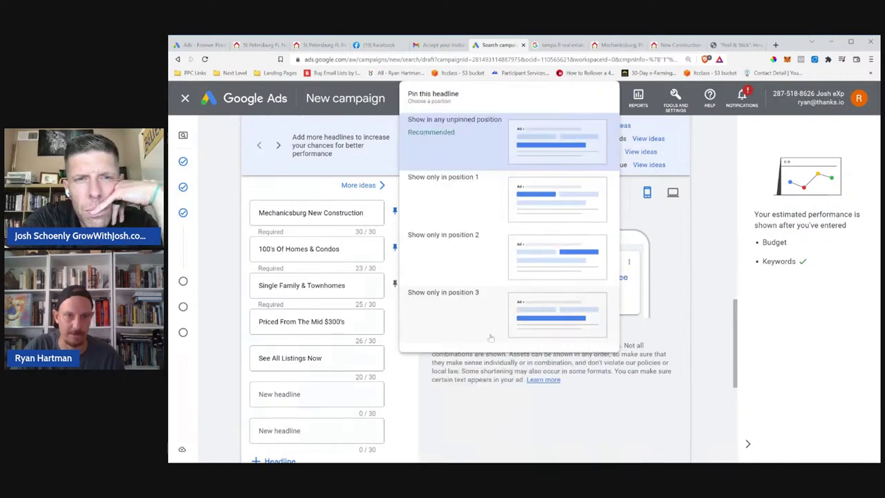
left_click(470, 266)
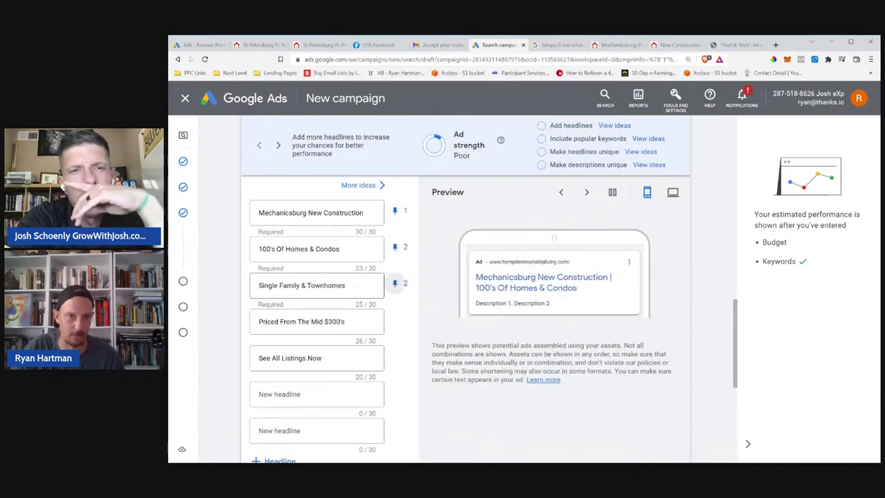
left_click(395, 319)
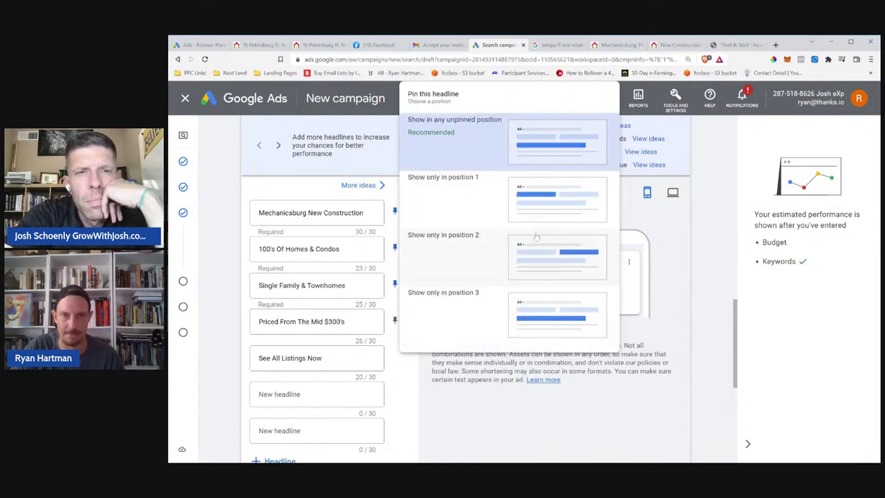
left_click(470, 315)
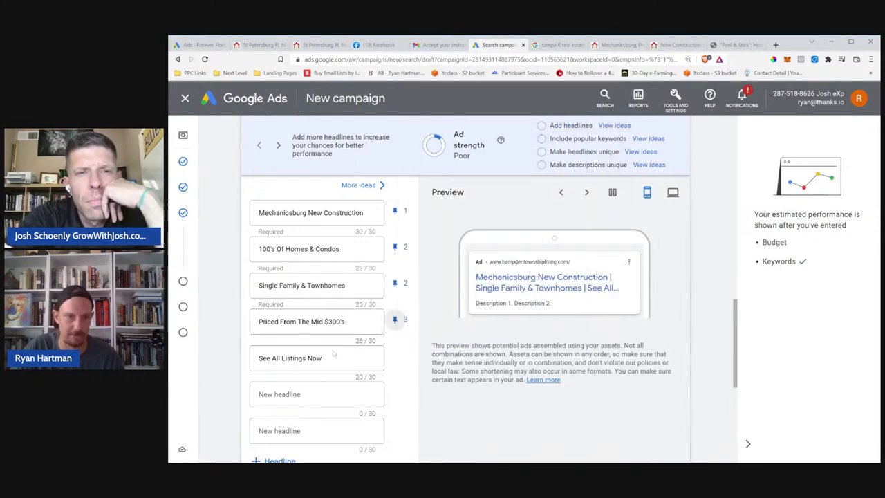
left_click(394, 356)
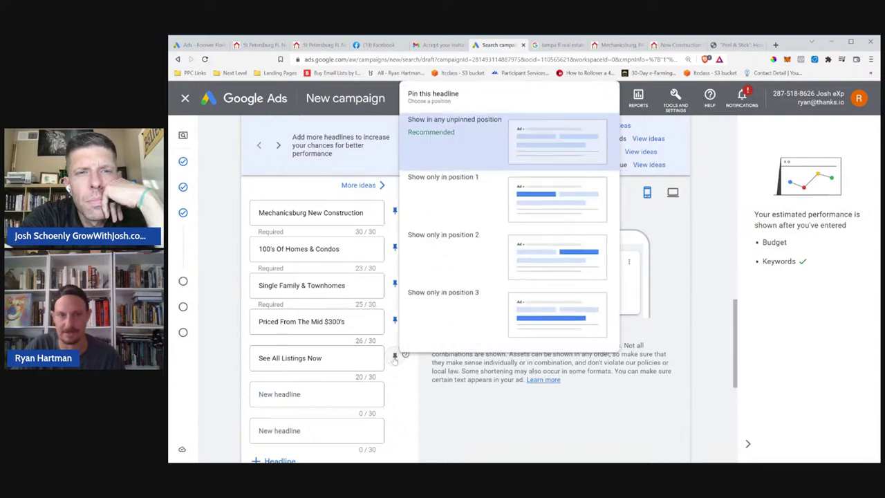
left_click(499, 323)
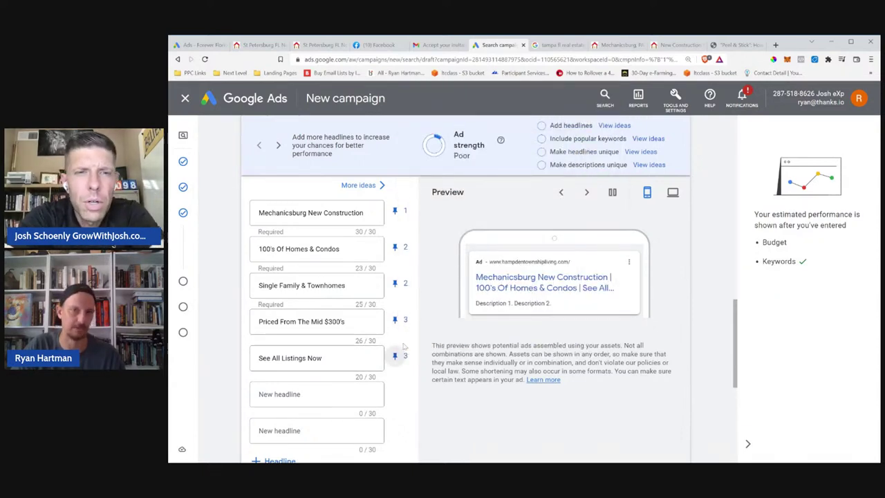
Begin Description 1 with the word 'See'
scroll(405, 346, "down", 4)
scroll(405, 346, "up", 2)
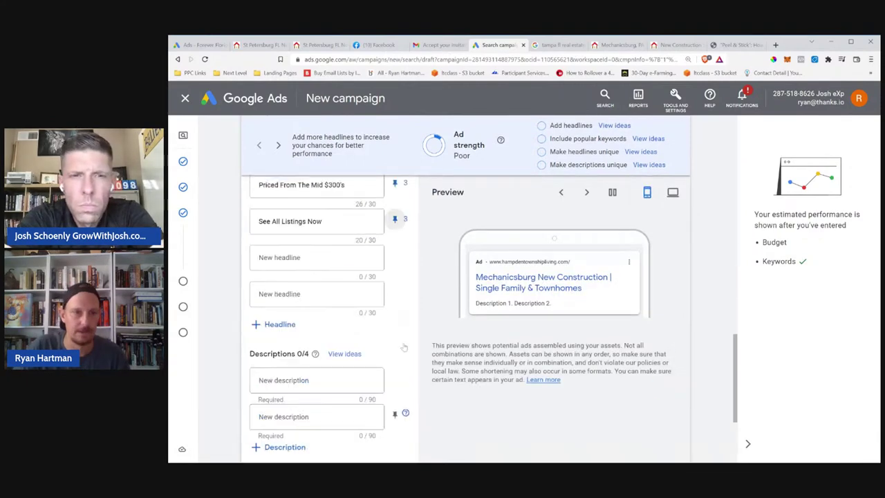
mouse_move(275, 368)
left_click_drag(247, 355, 297, 355)
left_click(260, 380)
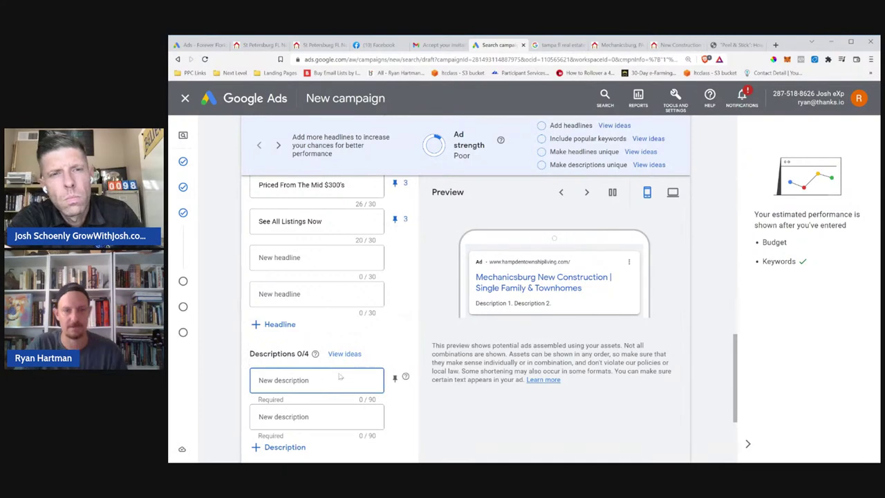
type("See")
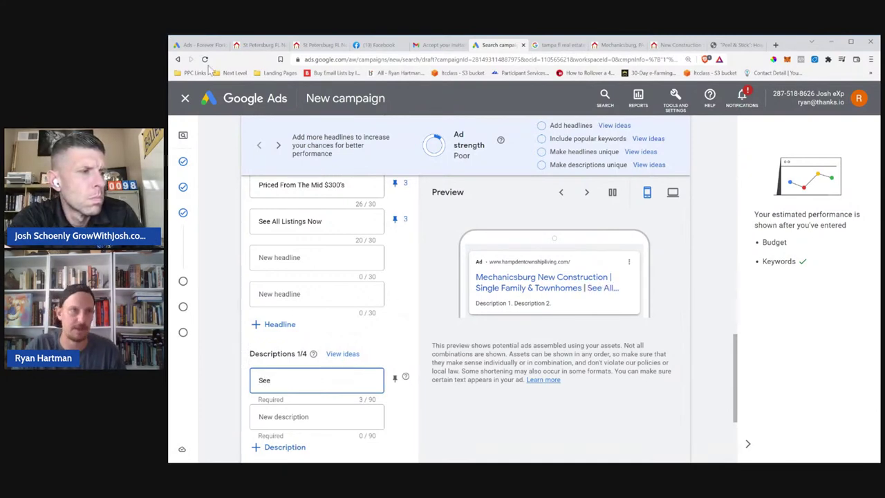
Check the second St Pete ad's landing page and actions, then return to the Mechanicsburg ad
left_click(200, 45)
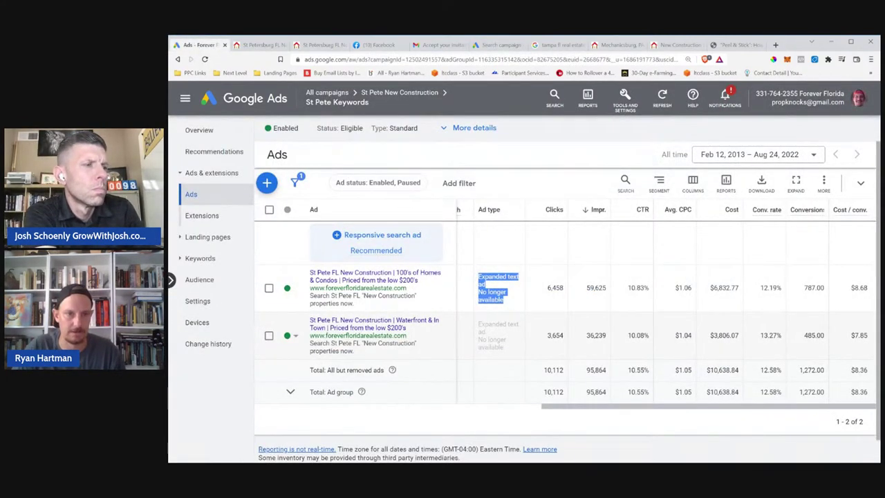
left_click(339, 331)
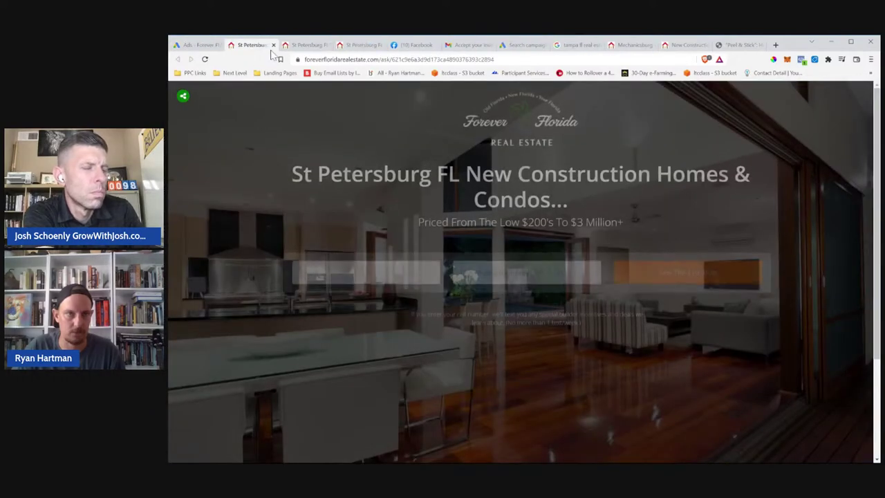
left_click(189, 45)
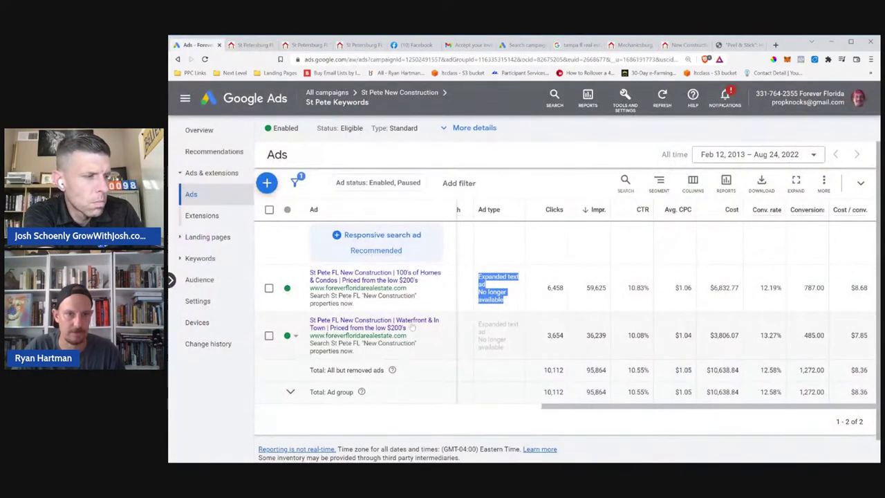
left_click(269, 335)
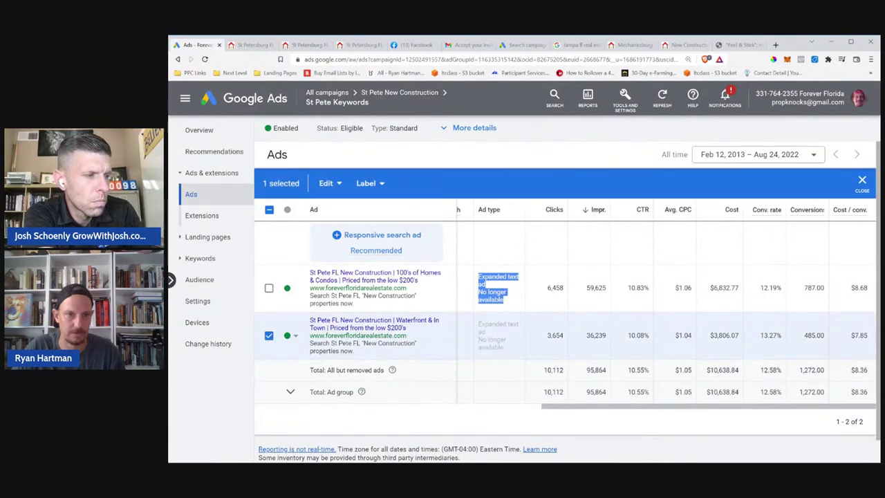
left_click(332, 183)
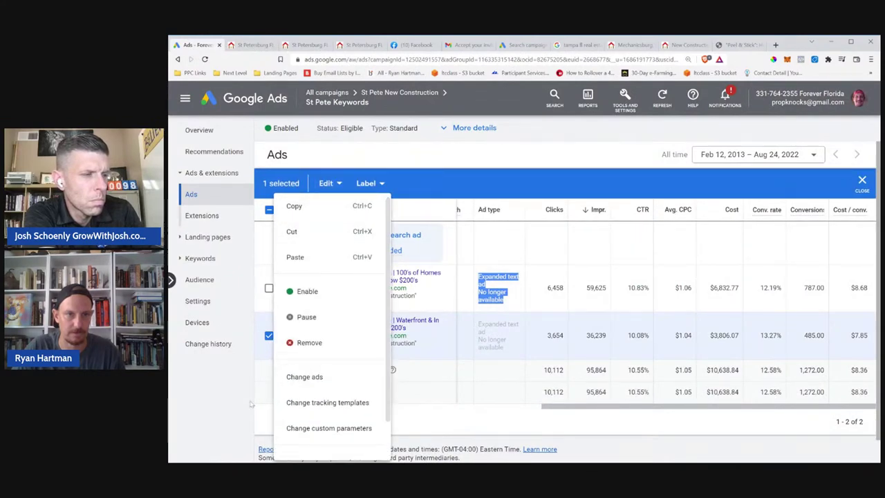
left_click(415, 149)
left_click(513, 45)
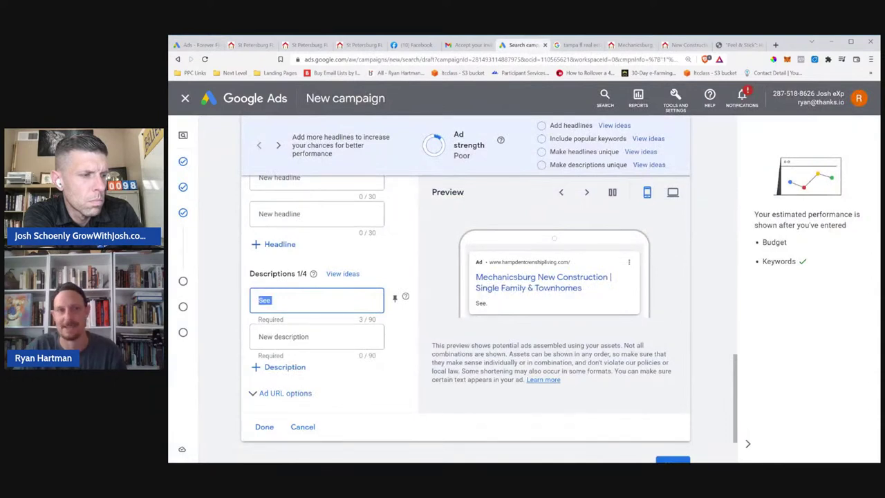
Complete Description 1: 'Search 100's of Mechanicsburg Homes, Condos, and Townhomes For Sale now'
key("End")
type("100's of Me")
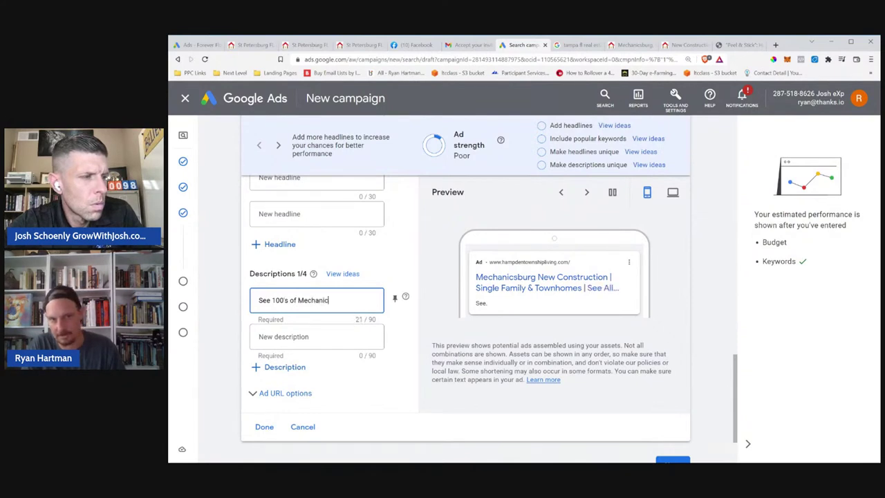
type("chanicsburg Homes")
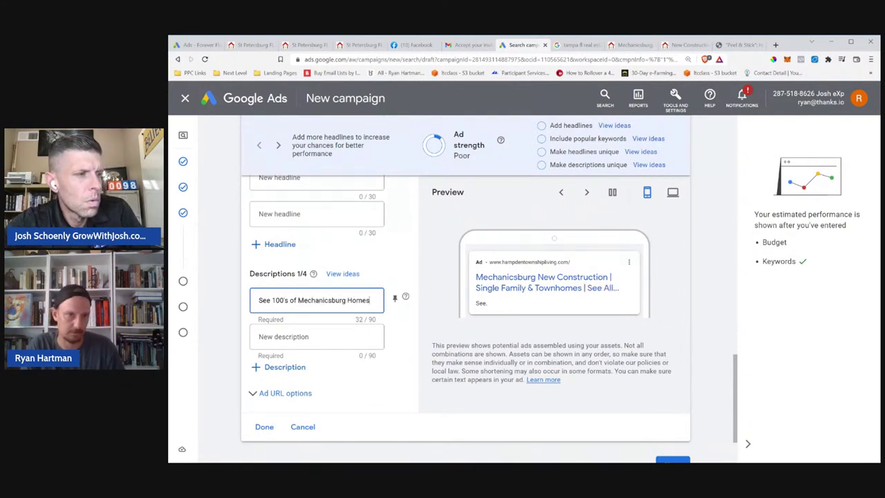
type(", Condos, and ")
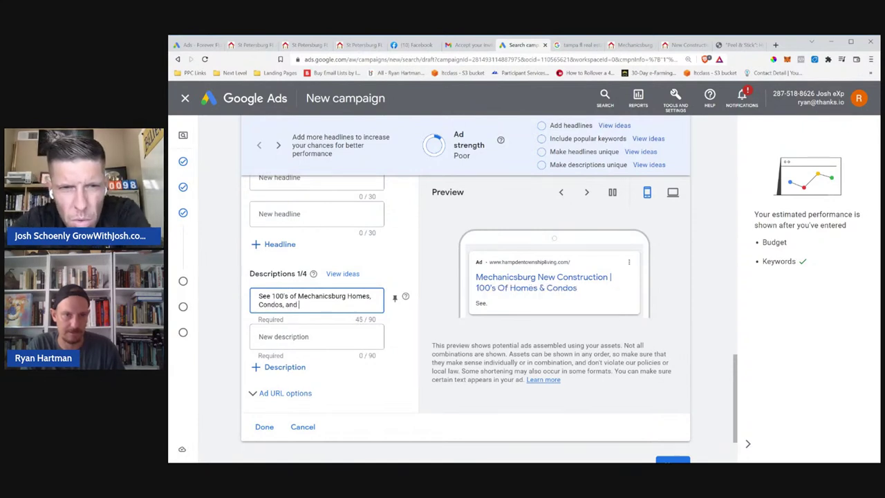
type("Townhomes For Sale now")
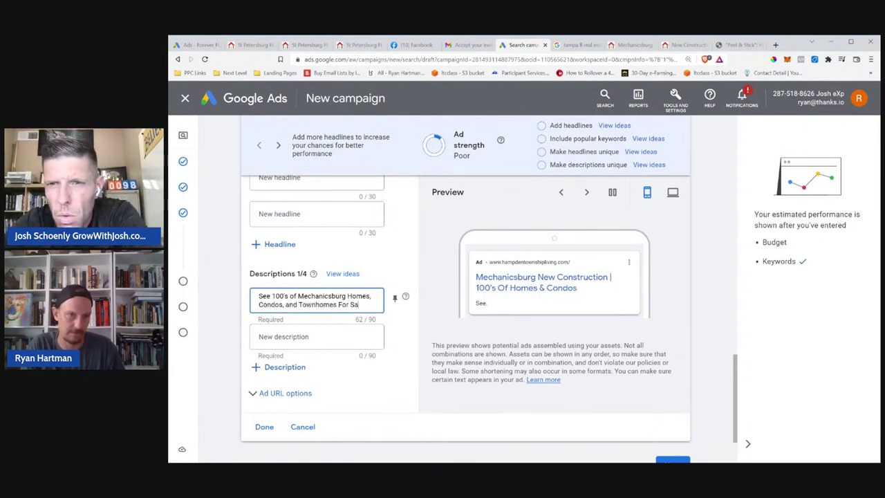
left_click(270, 293)
key("BackSpace")
type("arch")
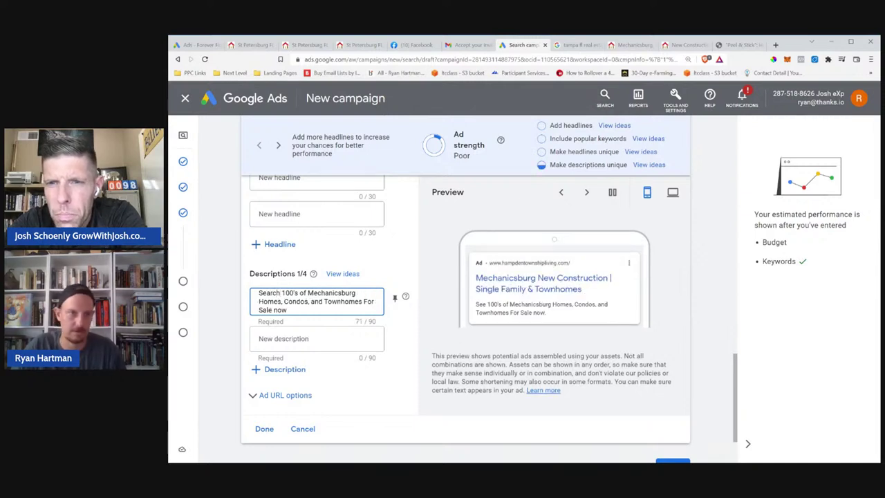
Start Description 2 with 'Priced from the mid $300's to $1.5 Million +'
left_click(284, 339)
type("Priced")
type(" from 350")
key("BackSpace")
key("BackSpace")
key("BackSpace")
type("the mid $300's to $1.5")
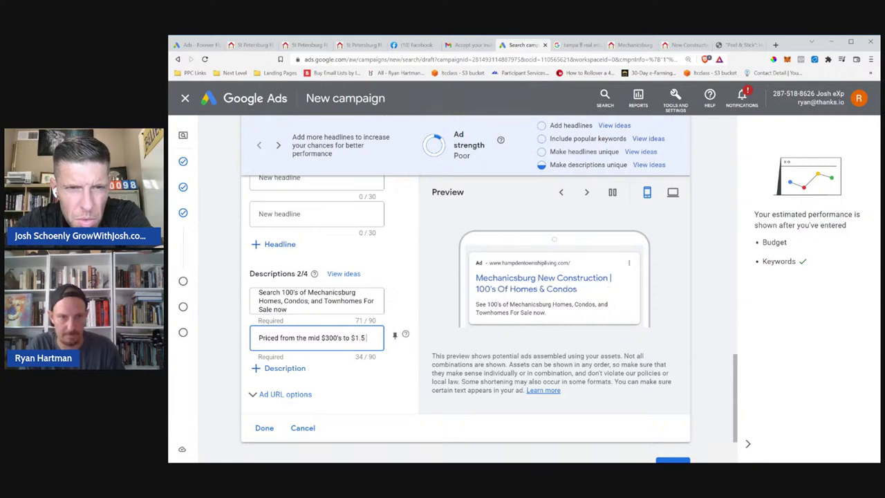
type(" Million +")
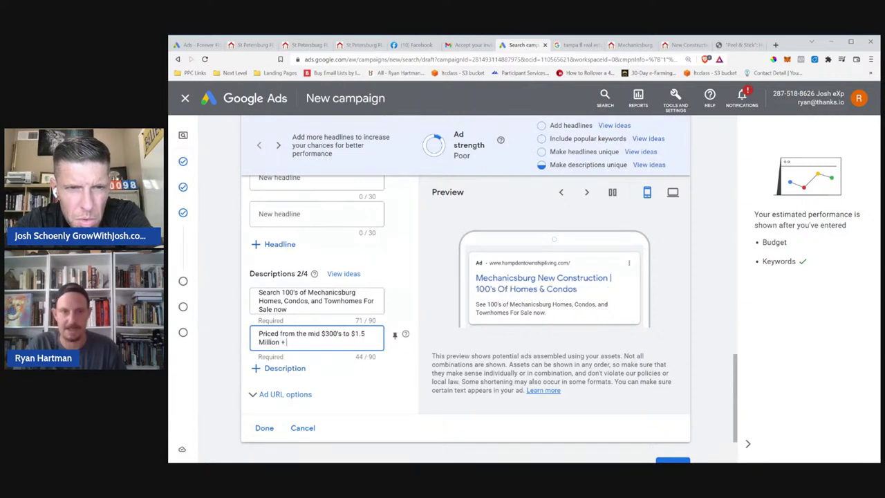
Pin Description 1 to position 1 and Description 2 to position 2
left_click(395, 298)
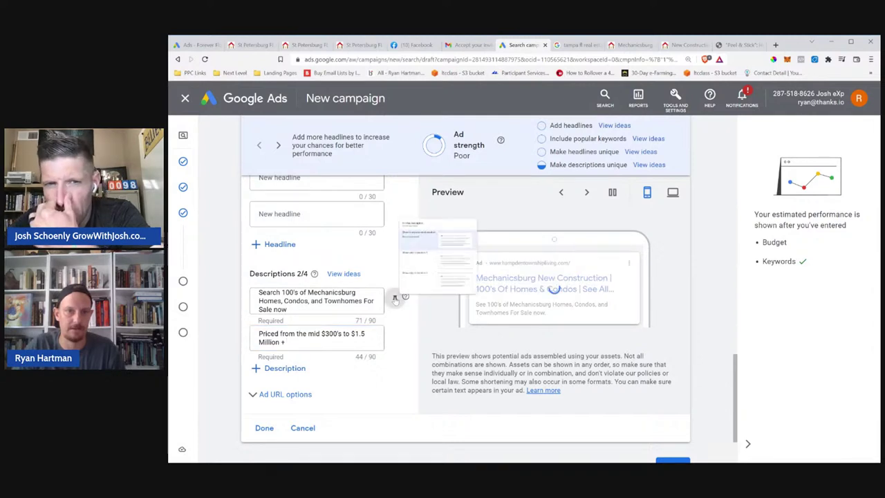
left_click(395, 297)
left_click(443, 182)
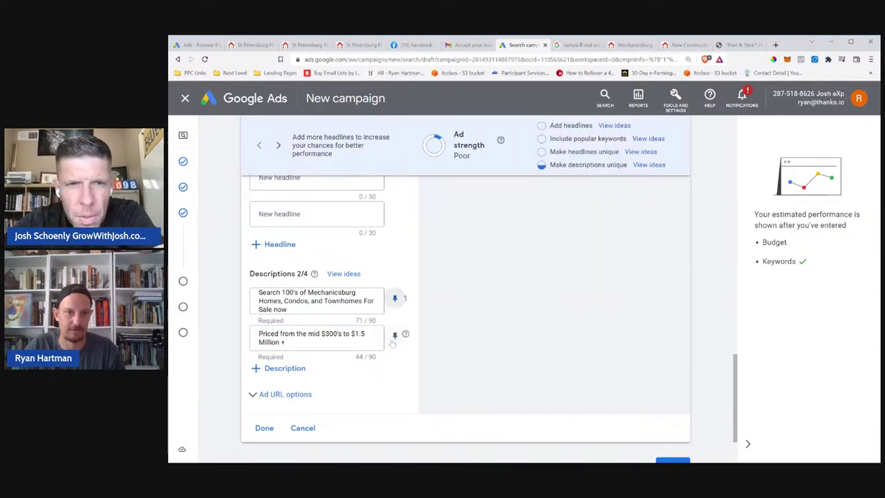
left_click(395, 334)
left_click(559, 291)
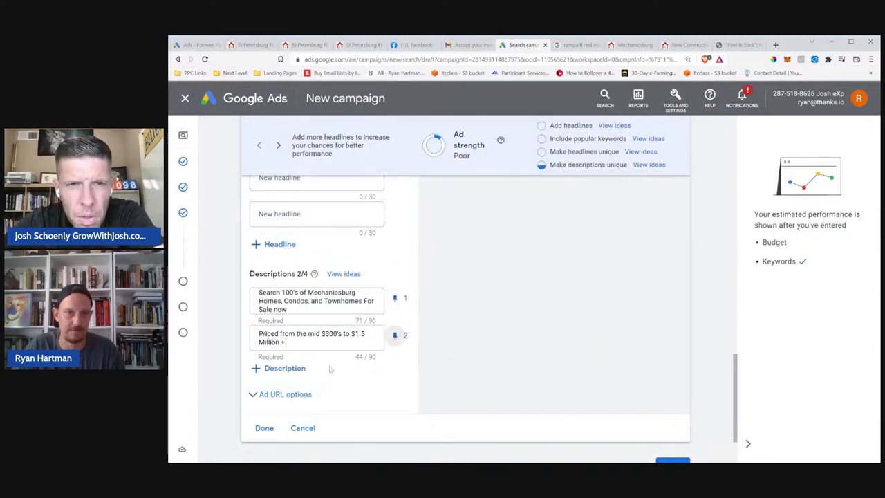
Review the finished responsive search ad and continue to the Extensions step
scroll(325, 368, "up", 10)
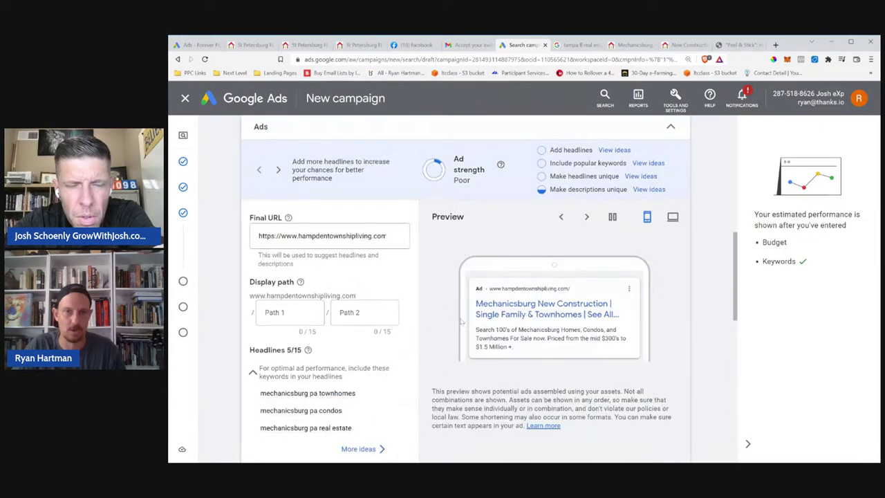
scroll(461, 320, "up", 2)
scroll(499, 296, "down", 3)
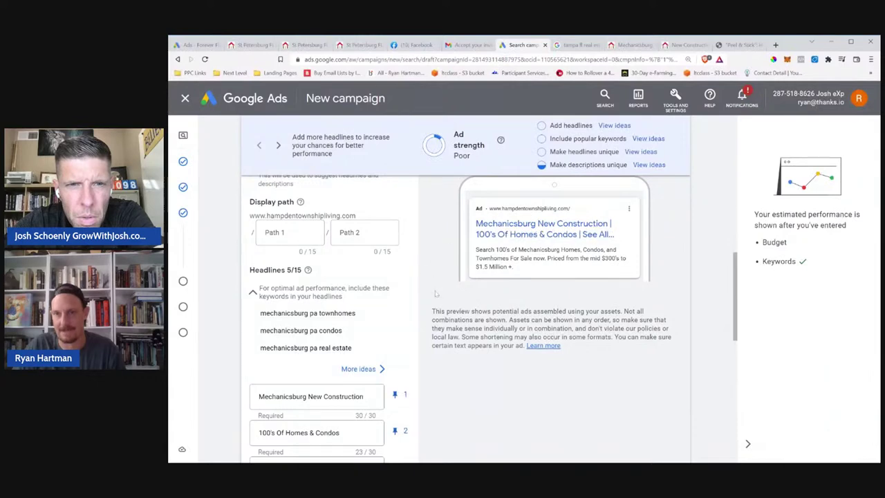
scroll(435, 295, "down", 1)
scroll(436, 295, "up", 2)
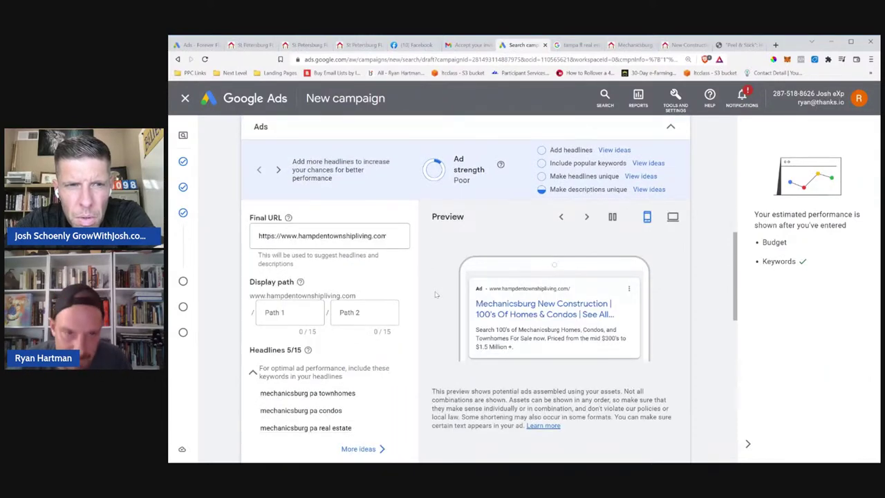
scroll(436, 295, "down", 8)
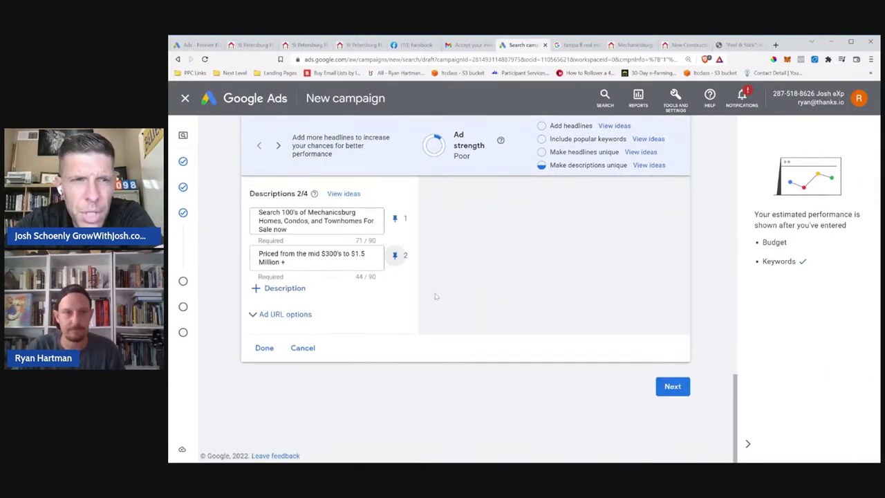
scroll(435, 297, "up", 9)
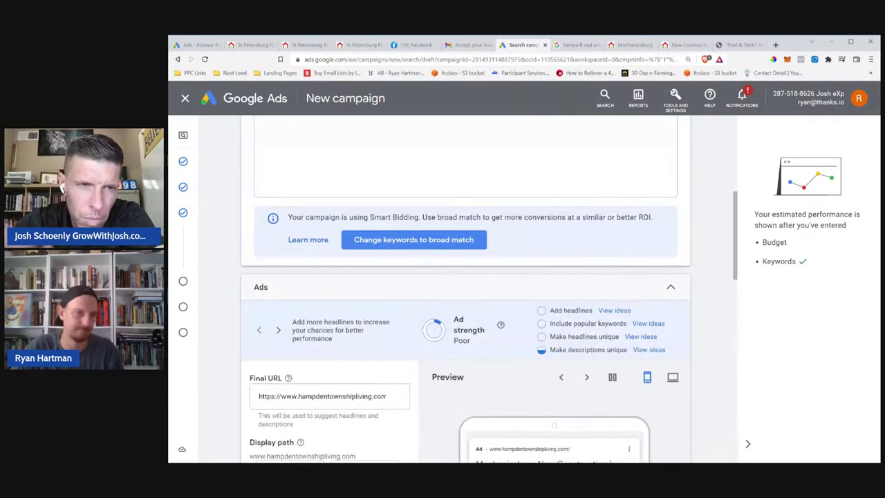
scroll(434, 297, "down", 1)
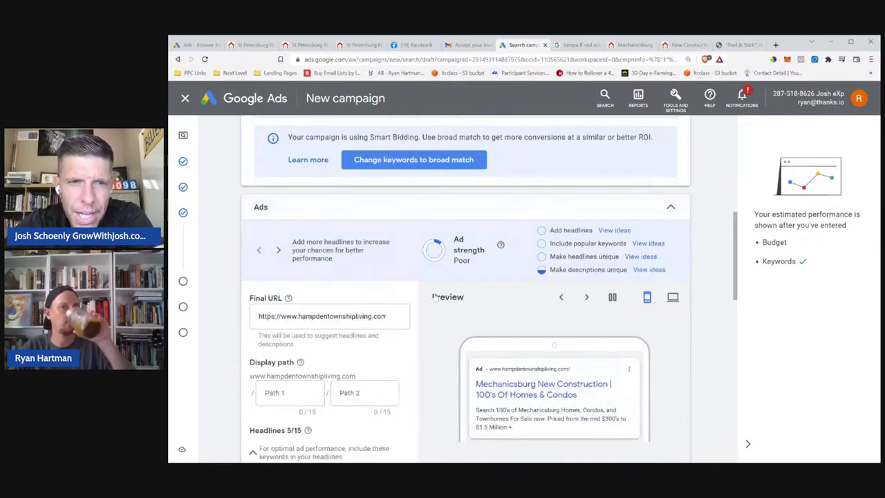
scroll(434, 296, "down", 1)
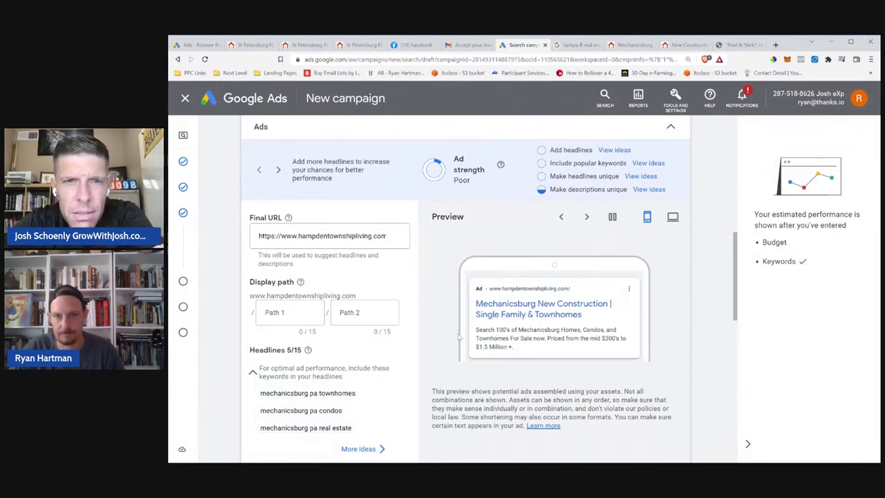
scroll(457, 337, "down", 1)
scroll(459, 336, "up", 5)
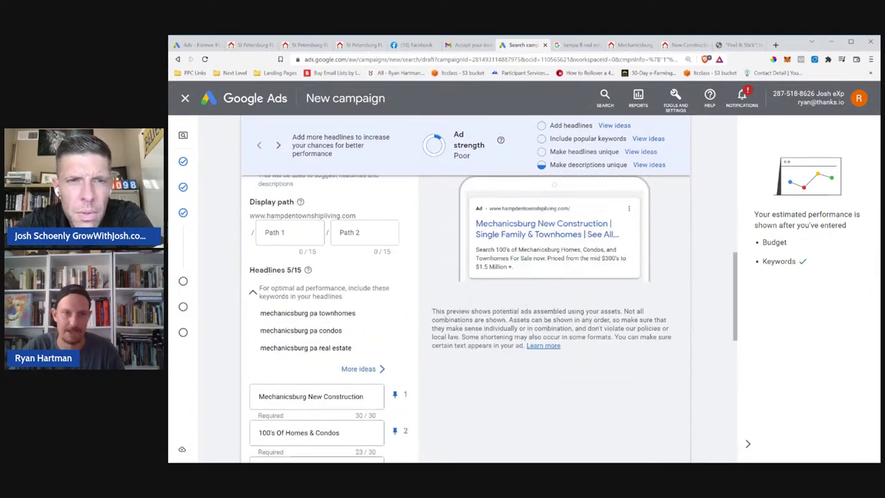
scroll(614, 290, "down", 1)
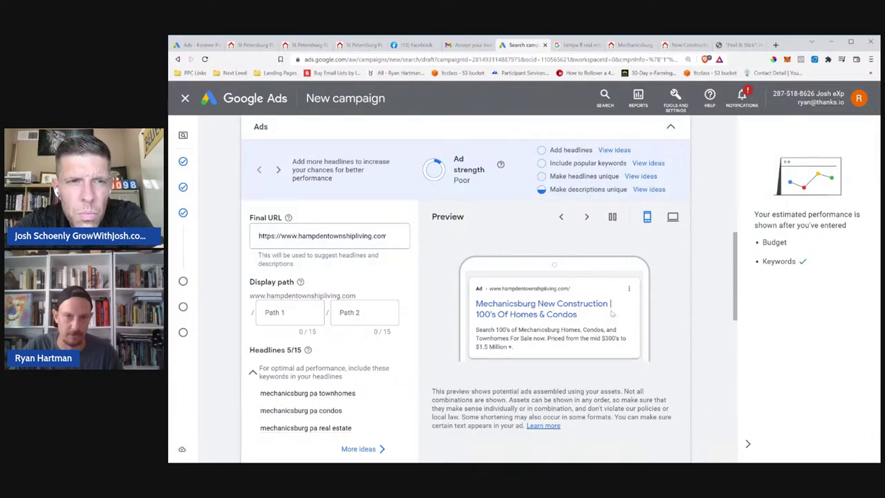
scroll(574, 325, "down", 2)
scroll(554, 329, "down", 10)
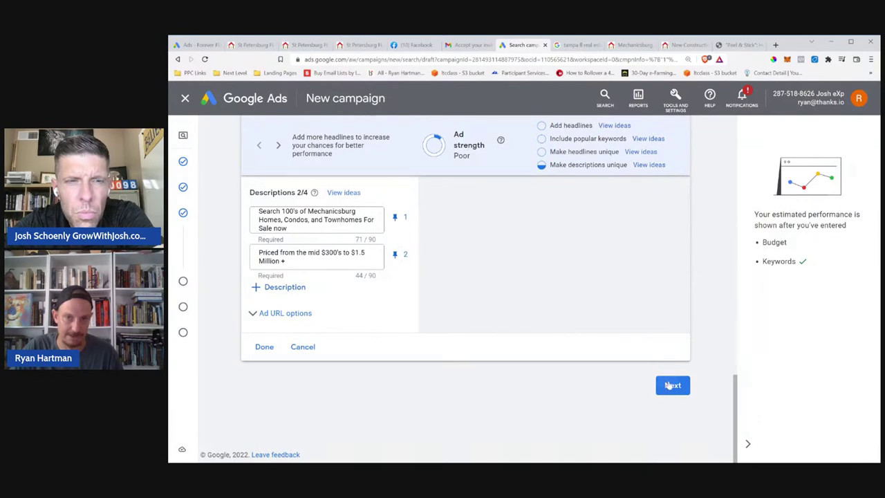
left_click(672, 385)
Review the sitelinks recommendation on the Extensions page without adding any
scroll(437, 257, "down", 3)
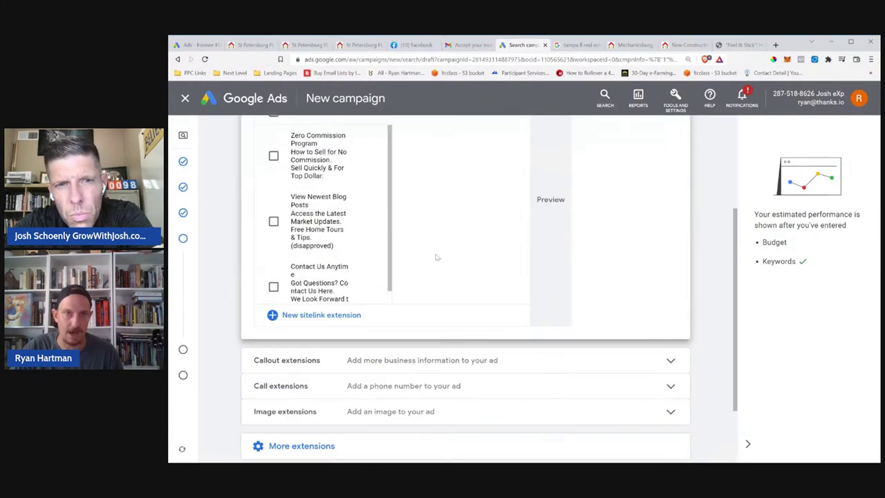
scroll(437, 256, "up", 3)
scroll(436, 257, "down", 1)
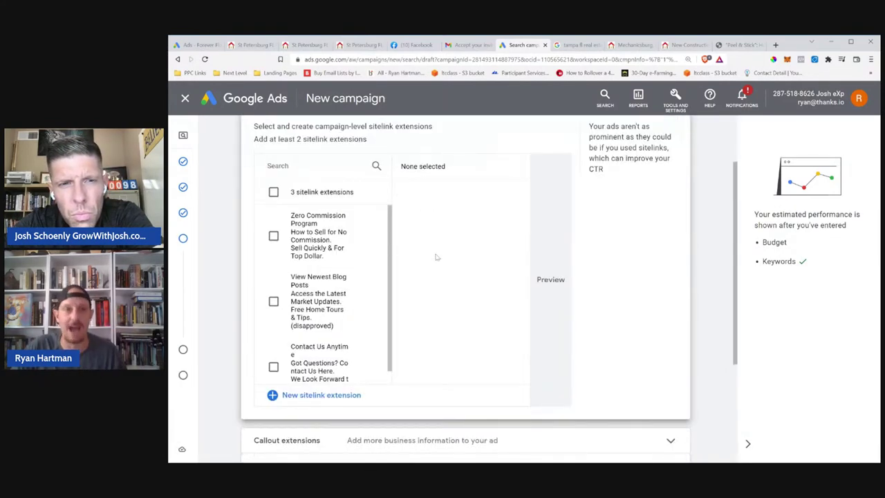
scroll(468, 273, "up", 1)
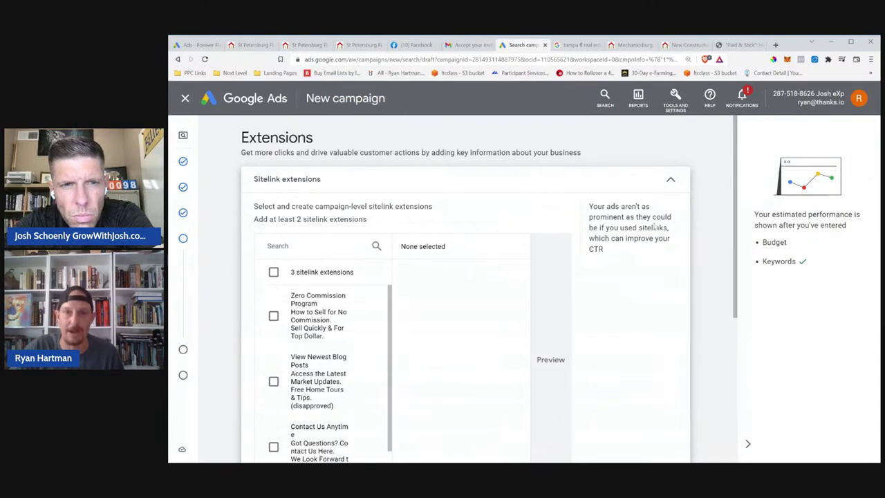
left_click_drag(621, 255, 590, 207)
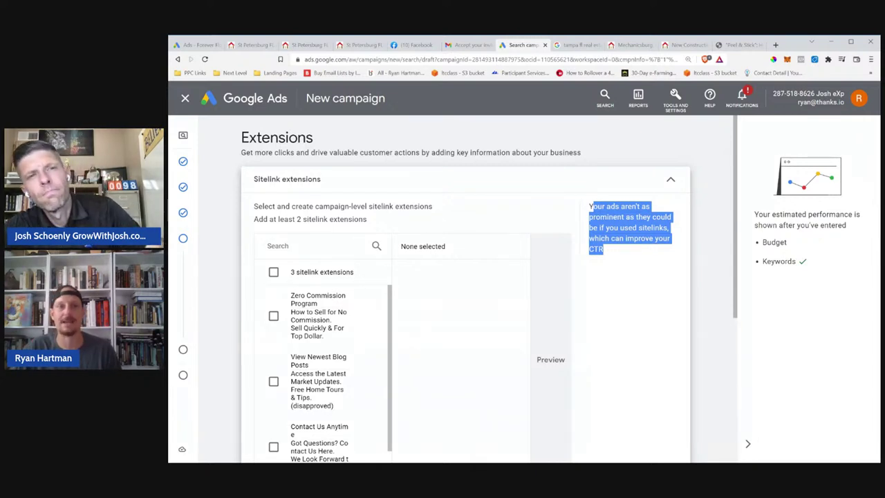
Leave every sitelink and extension unticked and proceed to the Budget step
scroll(461, 238, "down", 2)
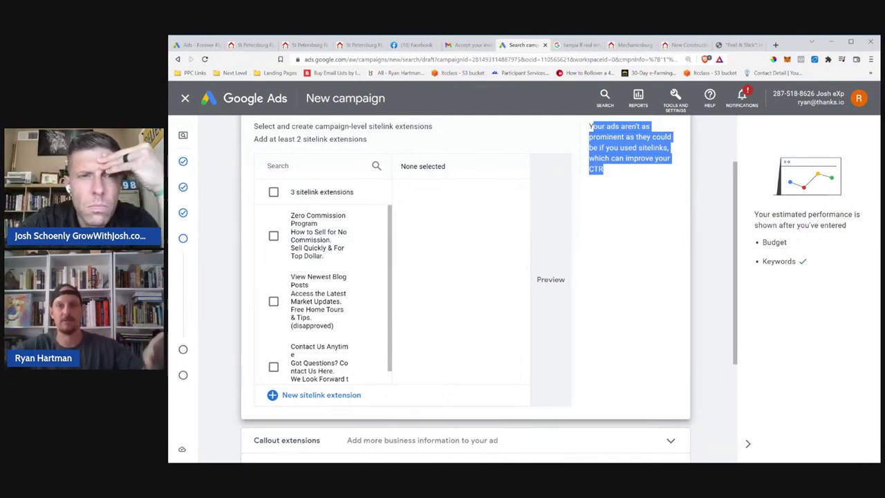
scroll(484, 332, "down", 4)
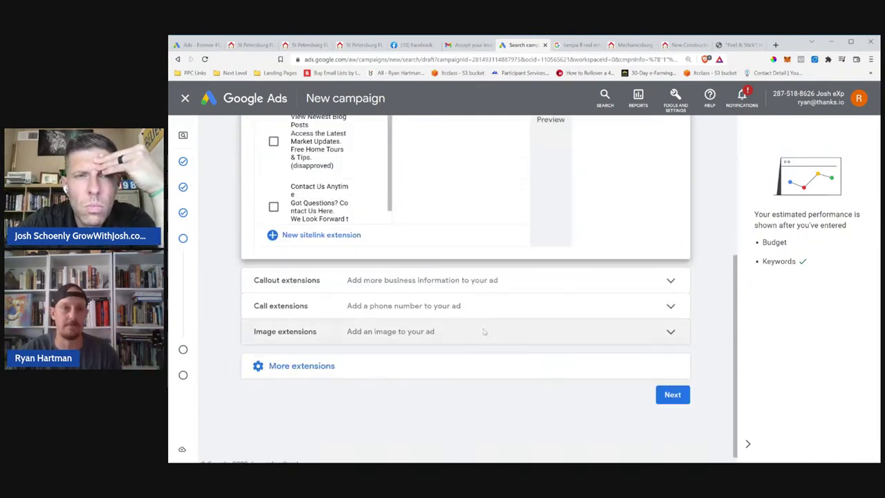
scroll(484, 332, "up", 7)
scroll(484, 332, "down", 3)
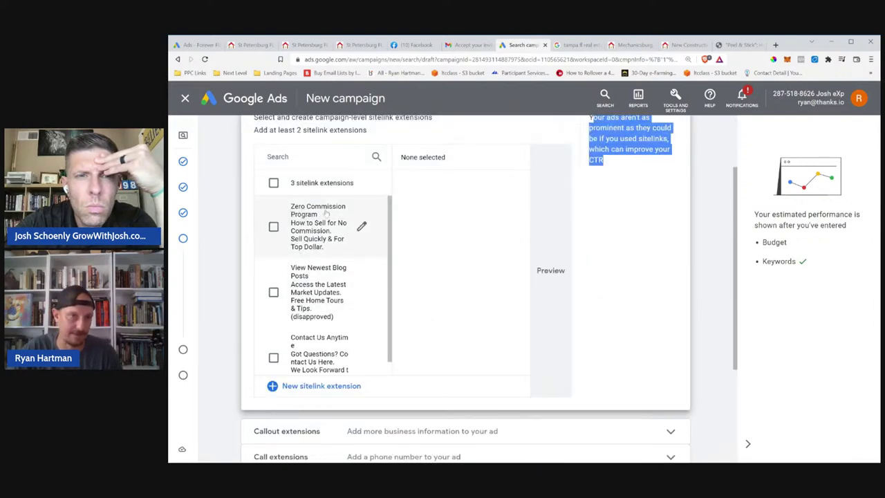
scroll(395, 316, "up", 2)
scroll(395, 316, "down", 2)
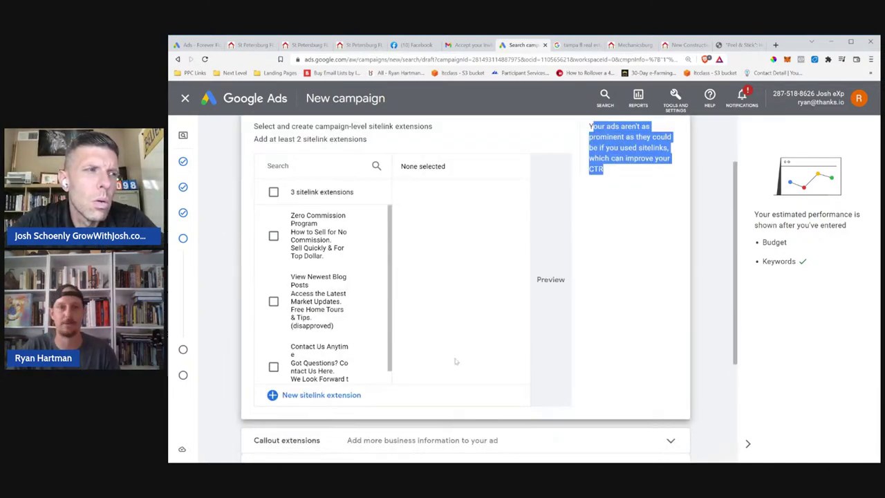
scroll(455, 361, "up", 1)
scroll(455, 360, "down", 1)
scroll(455, 360, "up", 1)
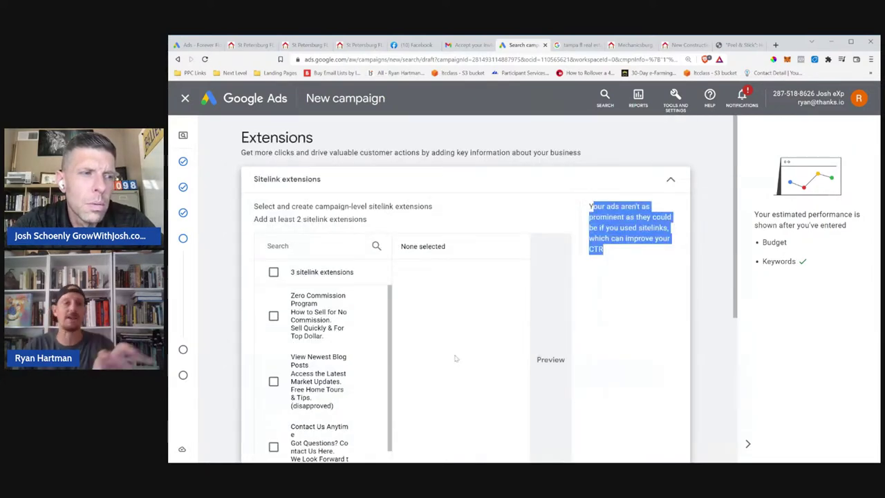
scroll(455, 359, "down", 2)
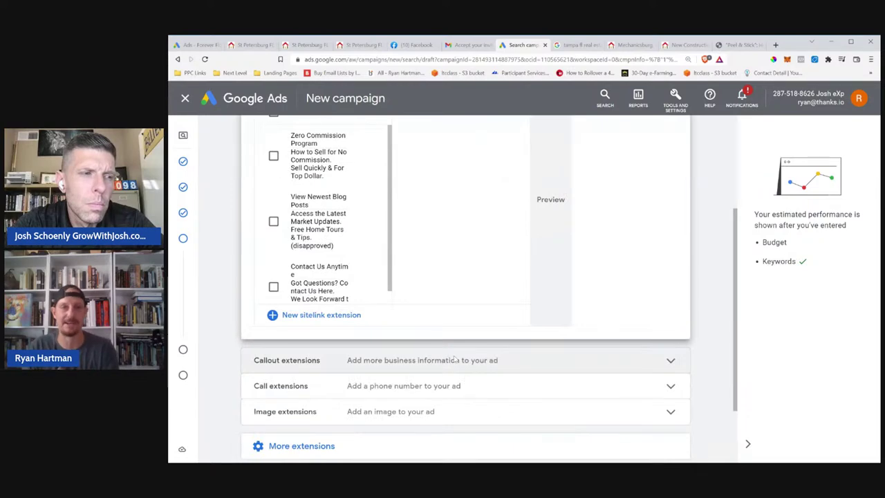
scroll(455, 360, "up", 3)
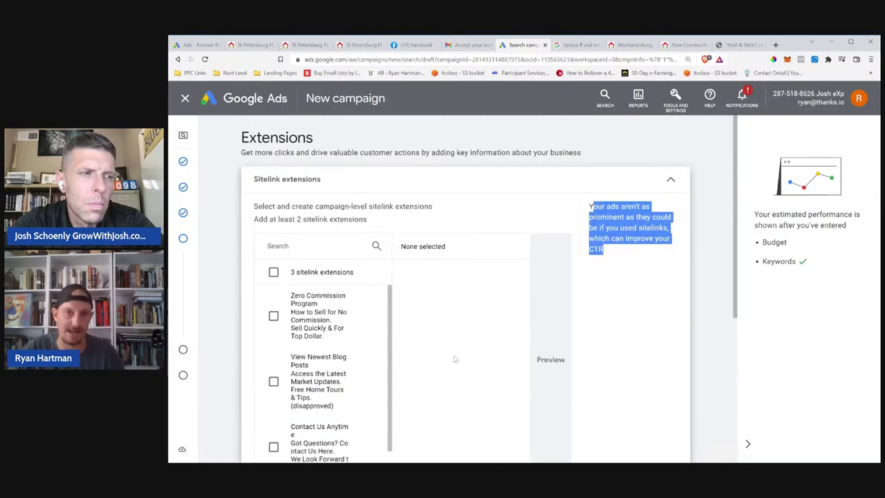
scroll(434, 344, "down", 5)
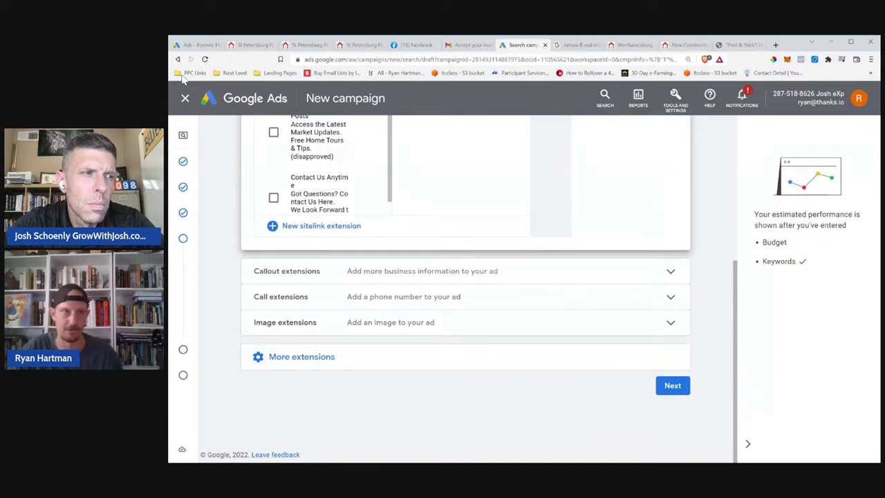
left_click(672, 392)
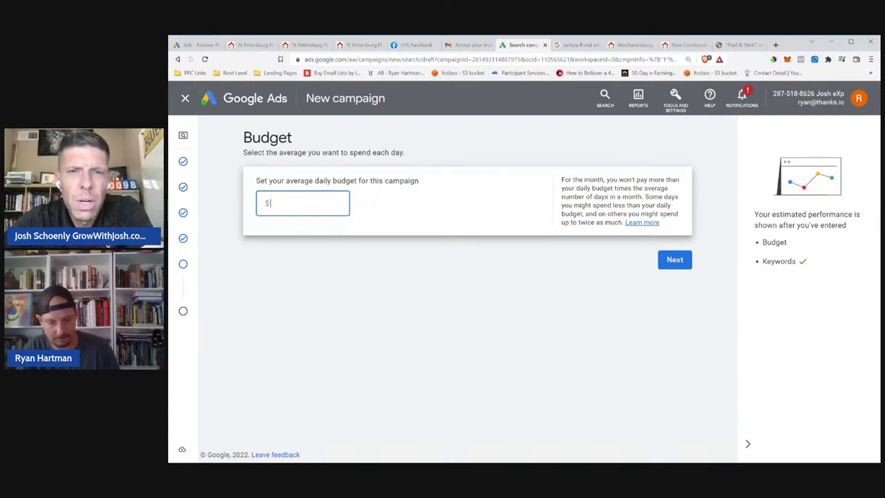
Replace the briefly entered $1,000 with an average daily budget of $20.00
type("1000")
key("BackSpace")
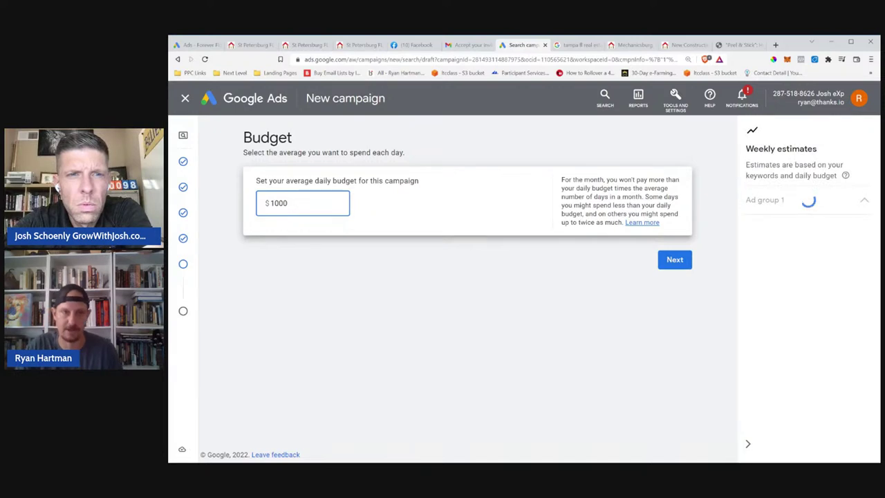
left_click(340, 297)
key("shift+Tab")
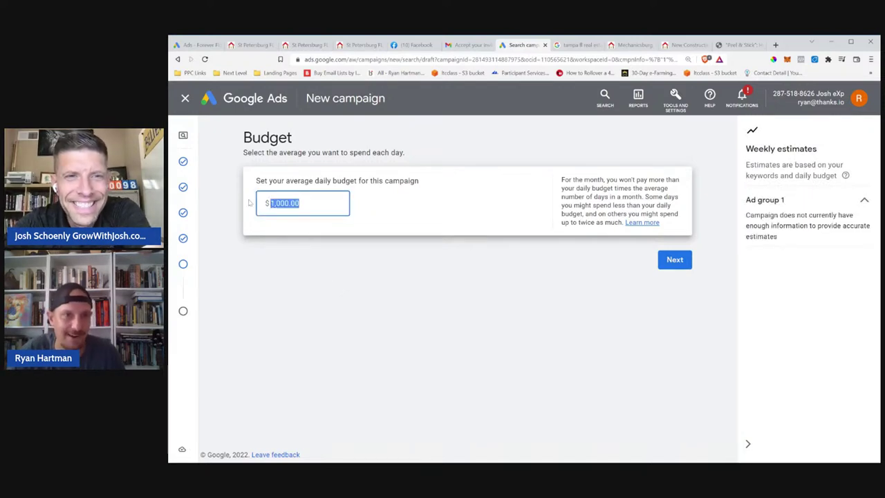
type("20")
left_click(310, 320)
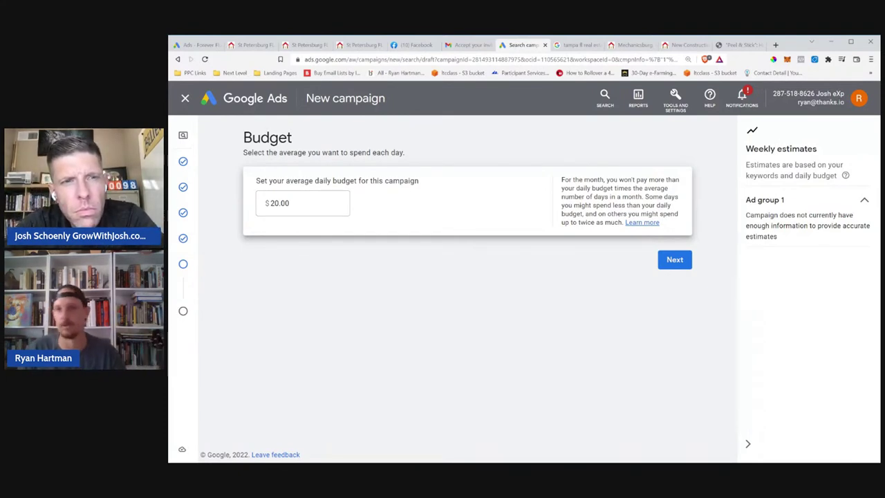
Go to Review your campaign and check its 4 keywords, 1 ad and $20.00/day budget
left_click(678, 262)
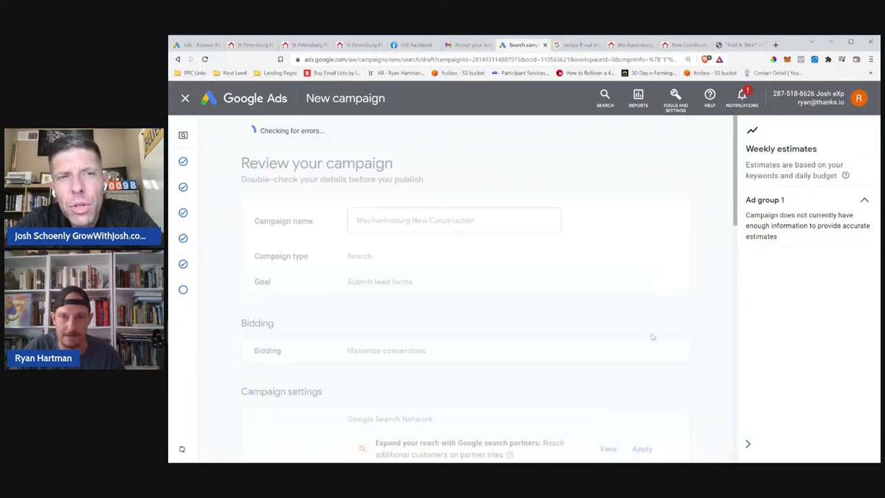
scroll(629, 234, "down", 2)
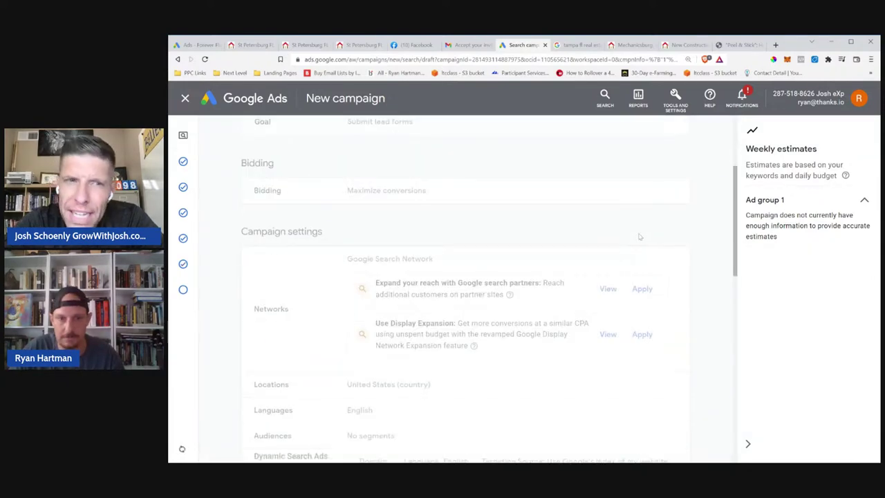
scroll(640, 236, "up", 2)
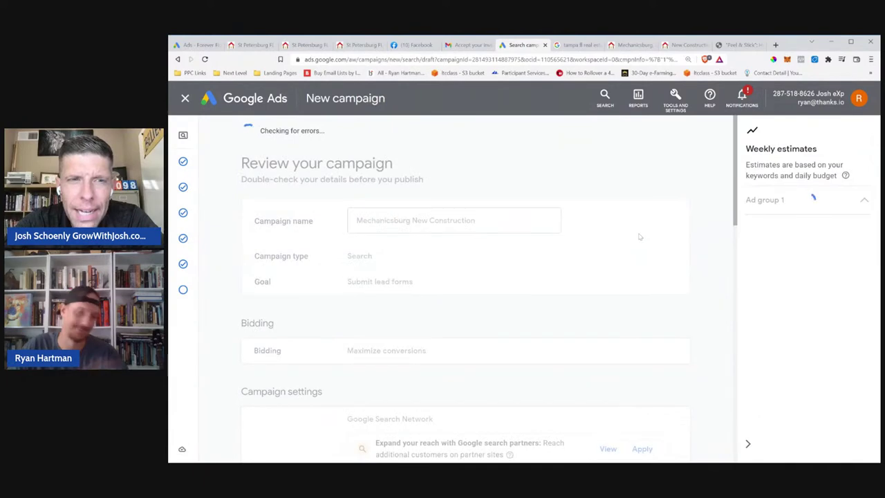
scroll(475, 303, "down", 3)
scroll(475, 303, "up", 2)
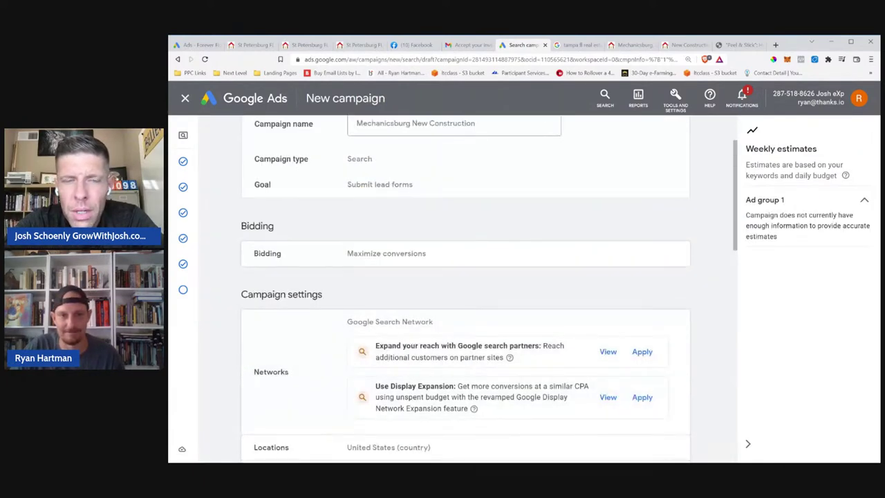
scroll(475, 302, "down", 2)
scroll(476, 302, "up", 3)
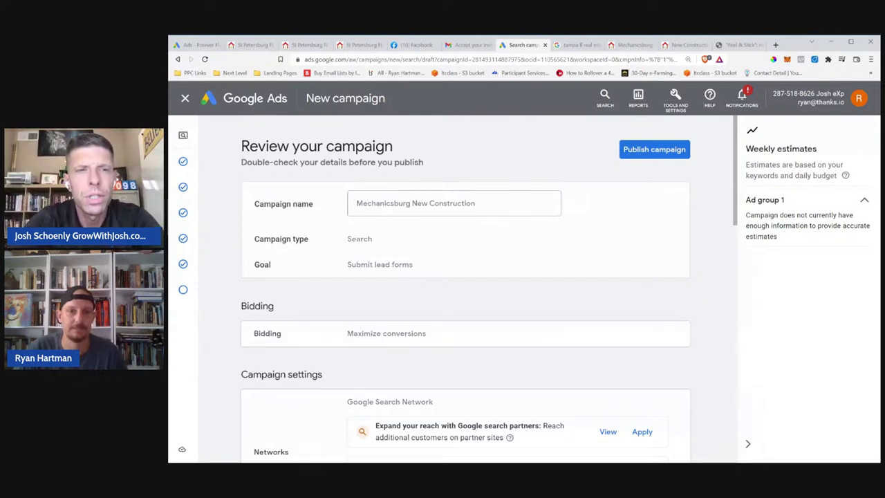
scroll(476, 301, "down", 1)
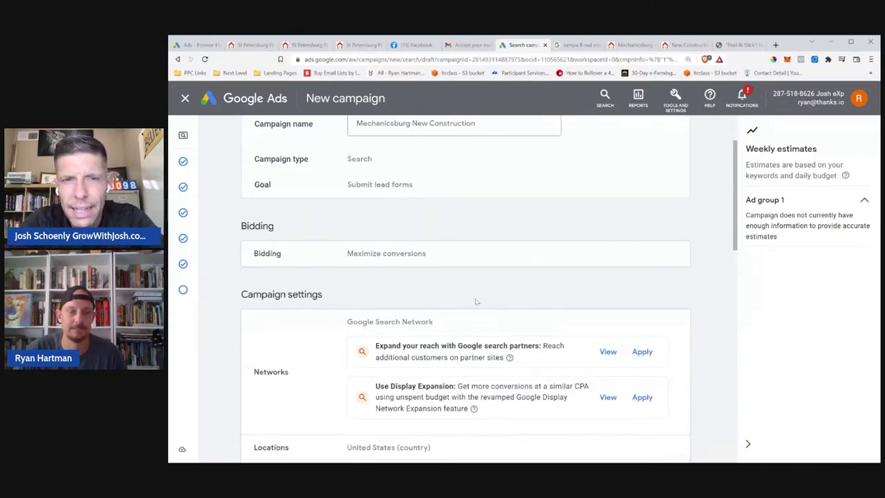
scroll(476, 302, "up", 1)
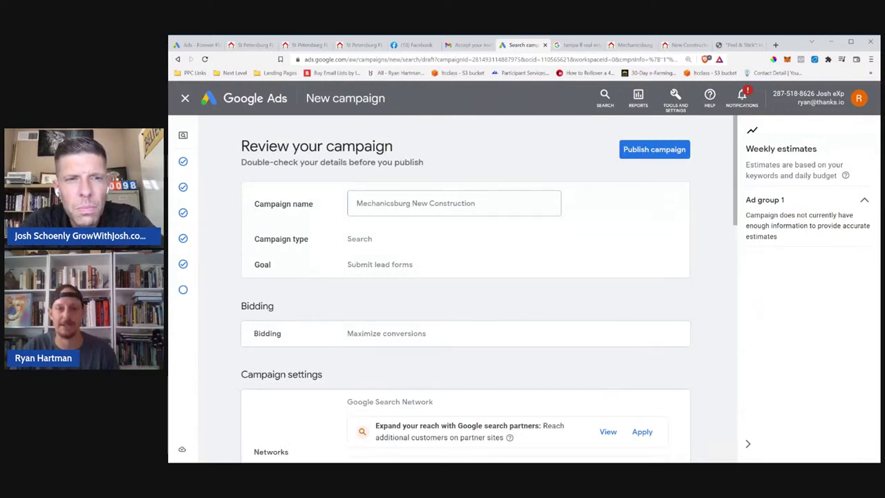
scroll(415, 312, "down", 2)
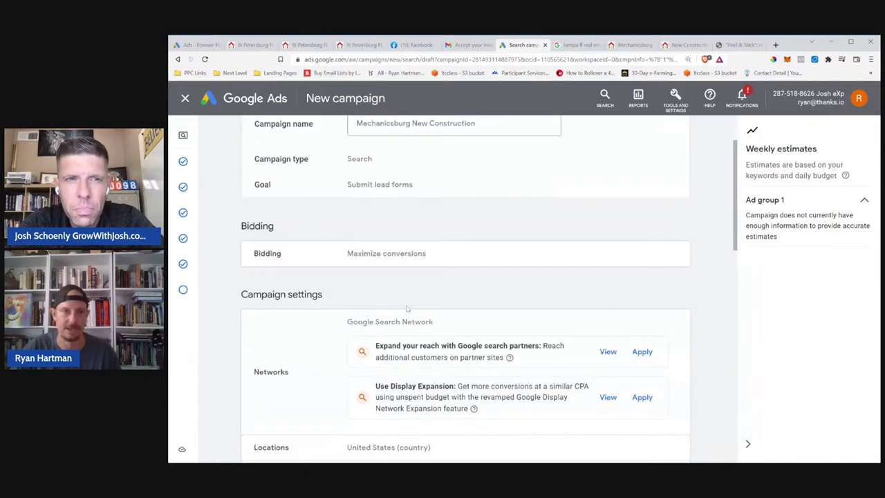
scroll(408, 309, "up", 2)
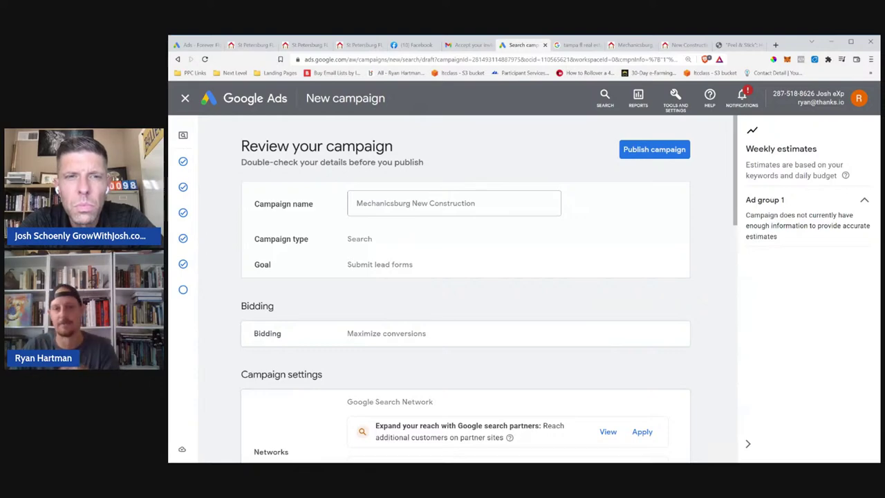
scroll(421, 256, "down", 8)
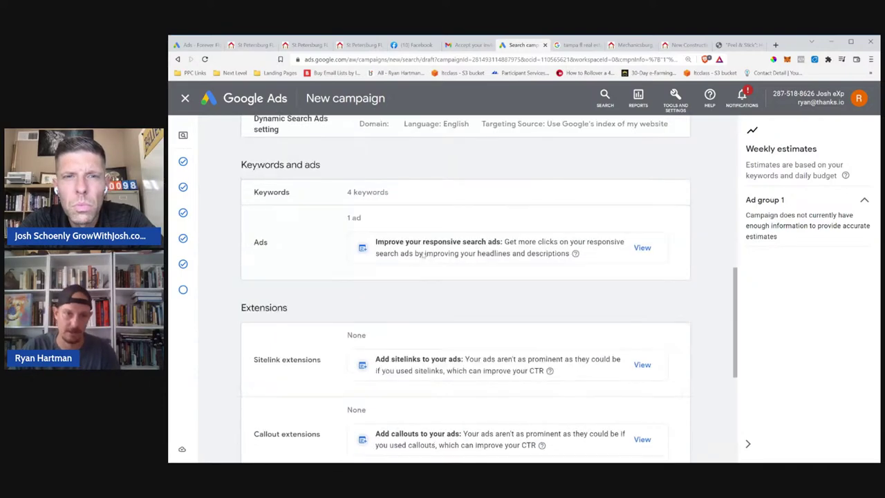
scroll(421, 256, "up", 2)
scroll(422, 256, "down", 4)
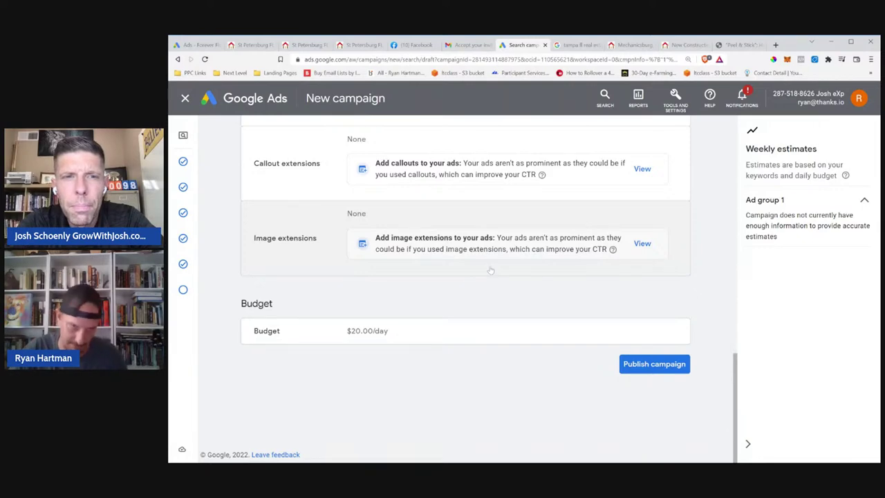
Publish the Mechanicsburg New Construction campaign, view its Overview, then return to the St Pete ads
left_click(647, 367)
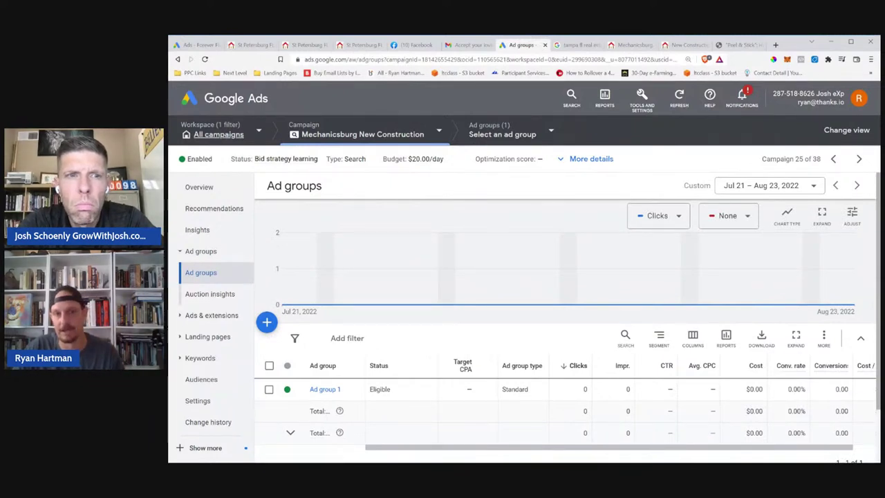
scroll(305, 254, "down", 1)
scroll(304, 254, "up", 1)
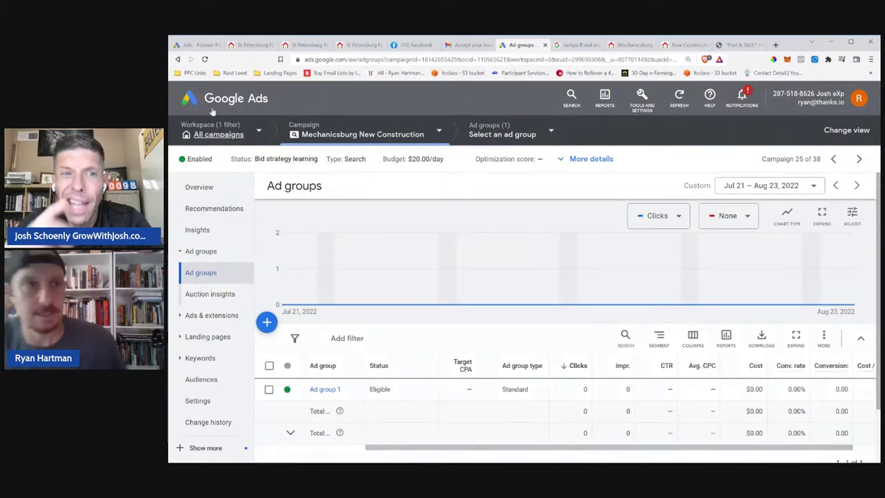
left_click(216, 186)
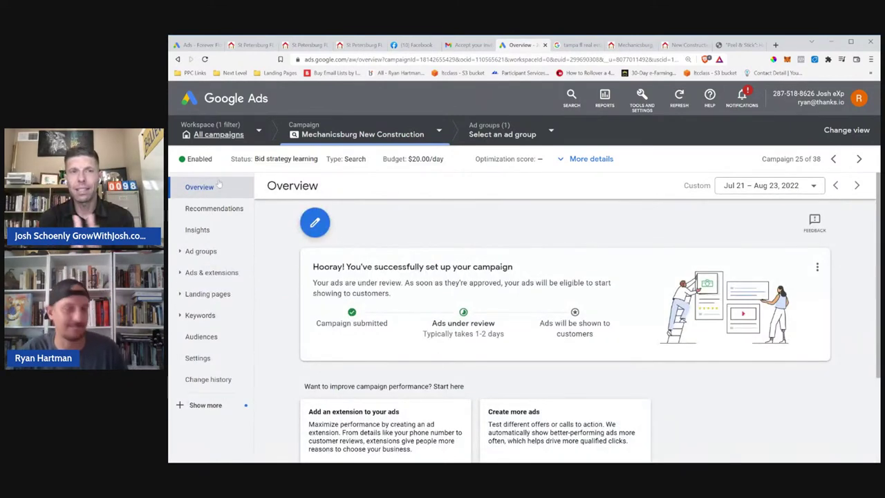
left_click(201, 44)
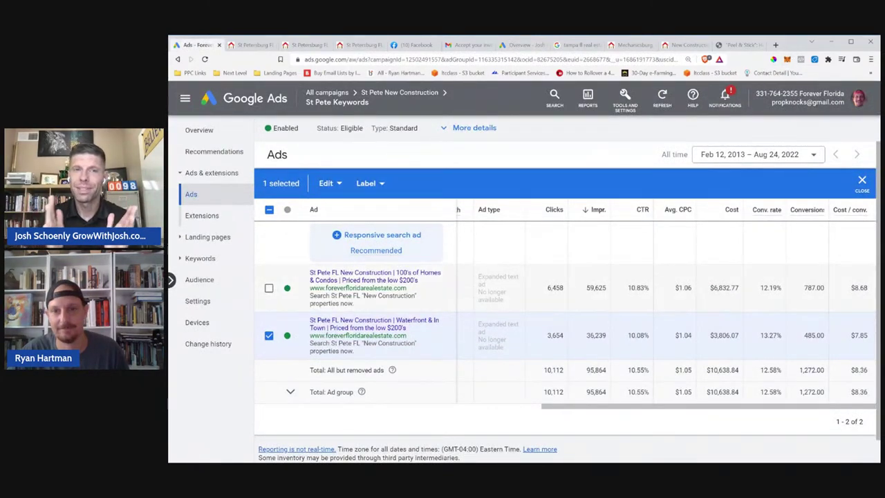
scroll(603, 419, "left", 3)
scroll(603, 419, "right", 3)
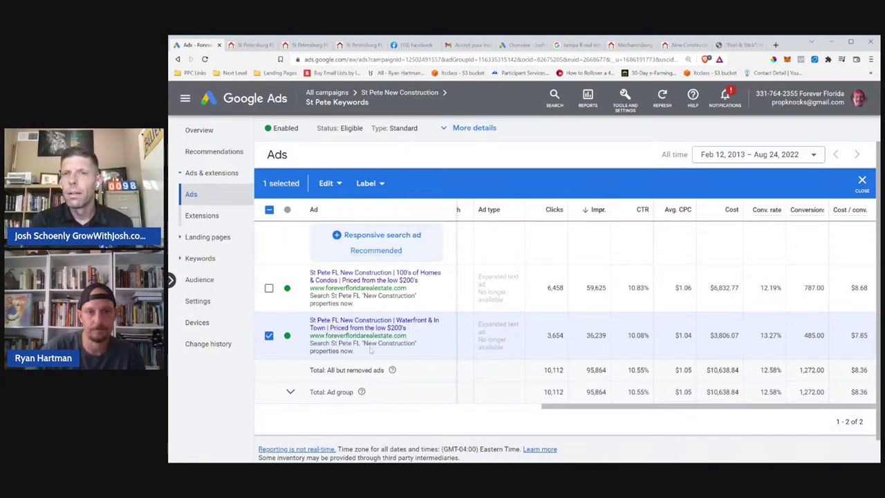
Bring up the first account's Campaigns list showing Central PA Real Estate Agent at $3.00/day
left_click(520, 45)
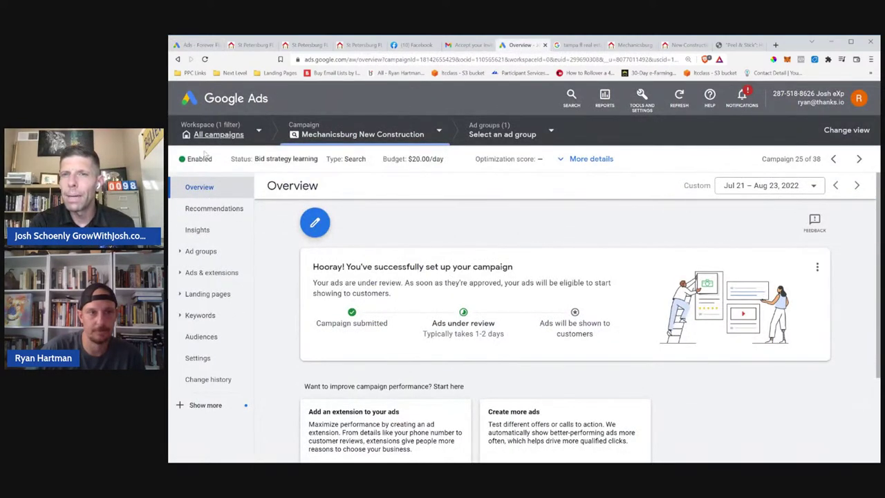
left_click(218, 134)
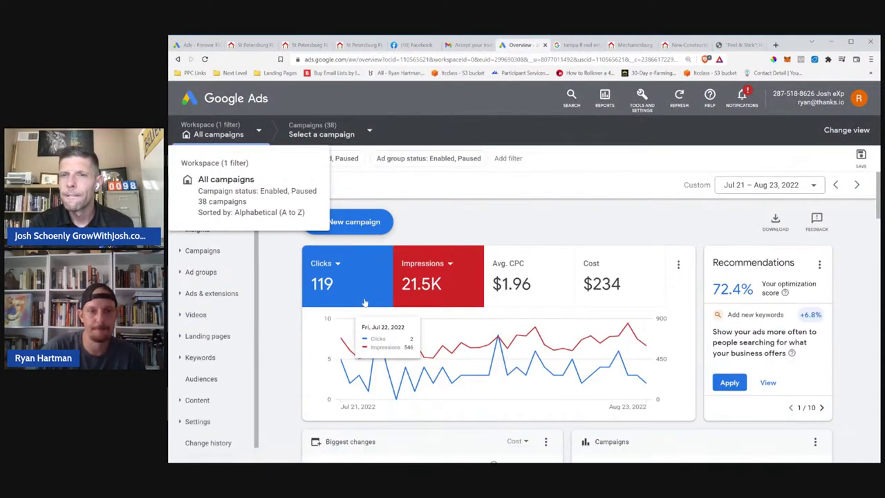
scroll(365, 325, "down", 5)
scroll(365, 326, "up", 2)
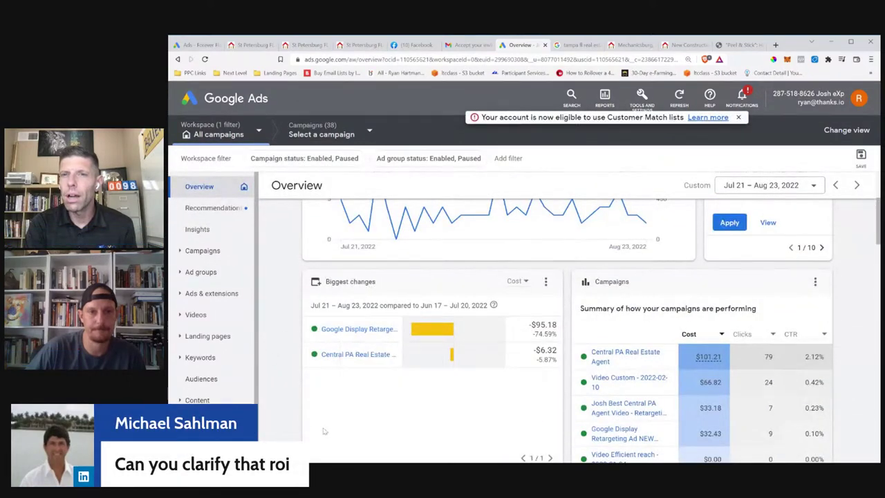
left_click(204, 252)
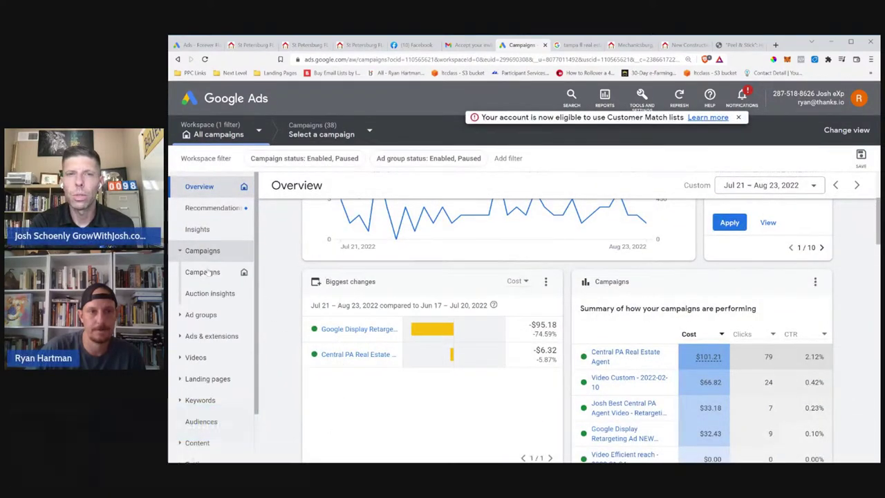
left_click(204, 272)
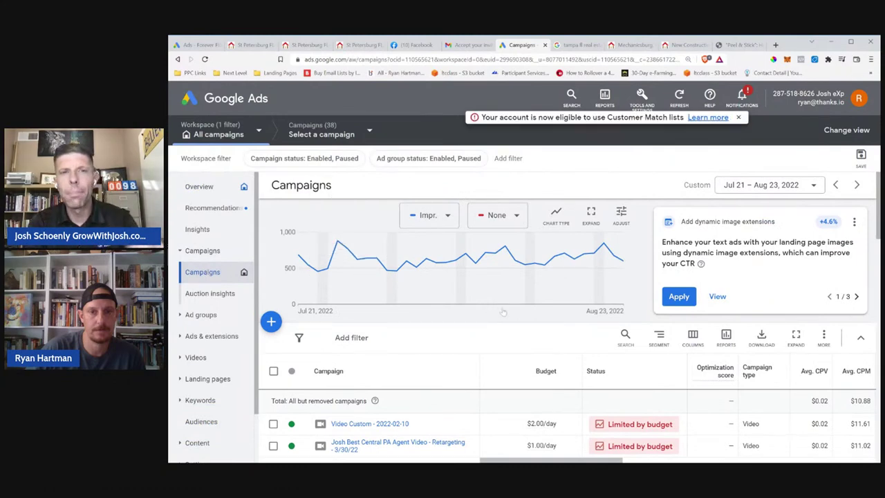
scroll(473, 314, "down", 3)
scroll(473, 313, "up", 2)
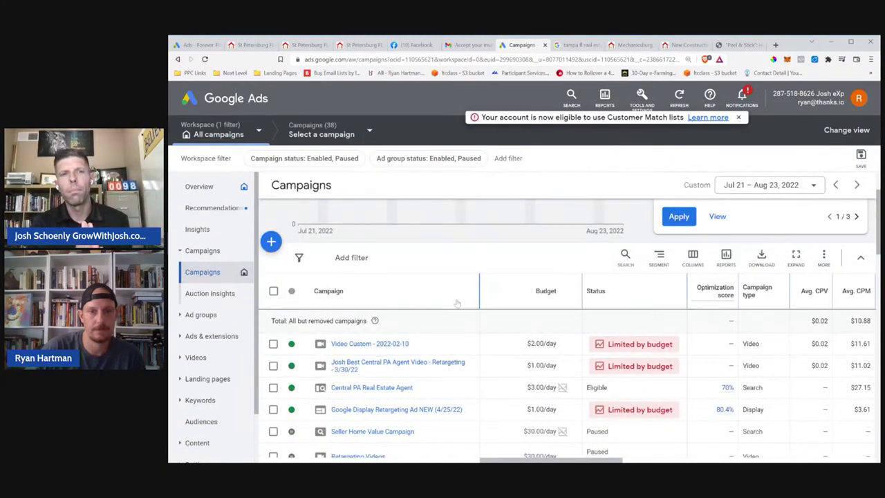
Switch back to the 'Ads - Forever Florida' tab with the St Pete Keywords ads table
left_click(202, 46)
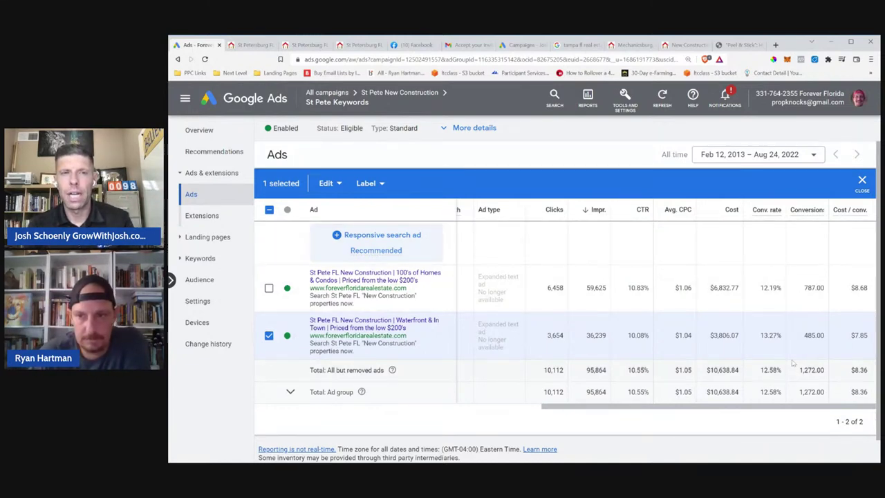
Select the $10,638.84 total cost in the 'Total: All but removed ads' row
mouse_move(718, 408)
left_mouse_down()
mouse_move(686, 411)
mouse_move(714, 408)
left_mouse_up()
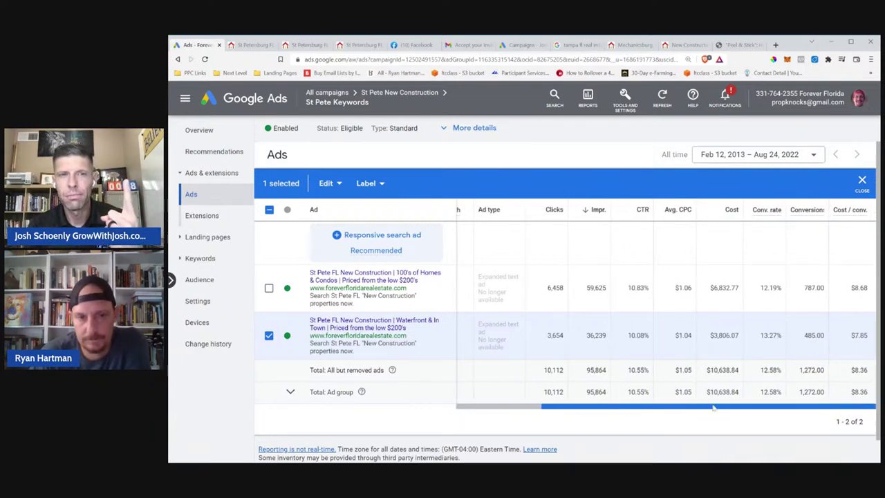
left_click_drag(708, 370, 738, 371)
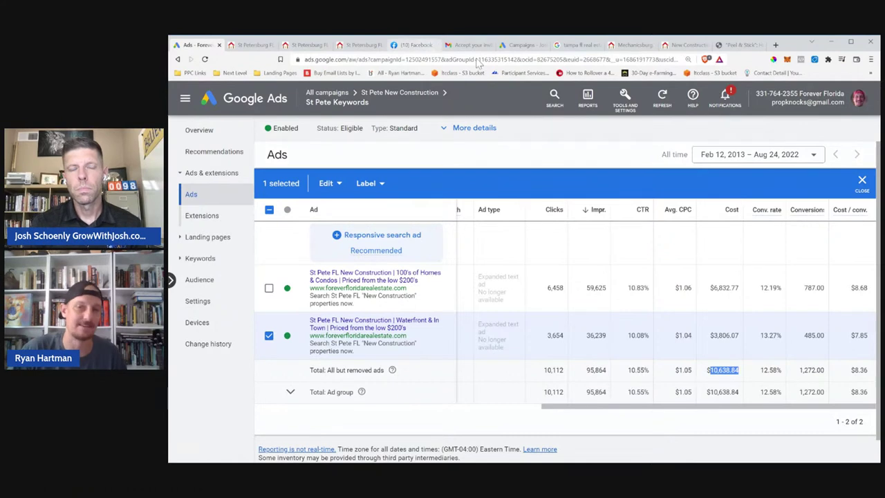
scroll(696, 406, "down", 1)
scroll(696, 354, "up", 1)
scroll(695, 355, "down", 1)
scroll(695, 355, "up", 1)
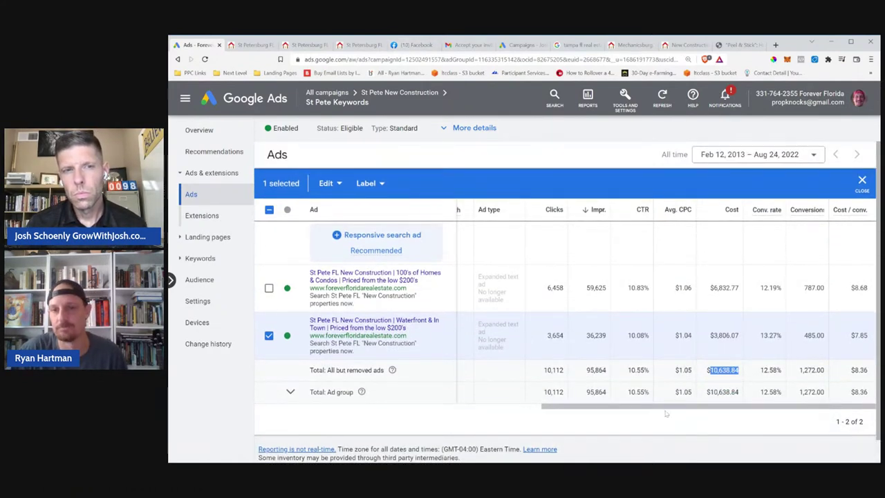
scroll(669, 419, "left", 2)
scroll(679, 387, "right", 2)
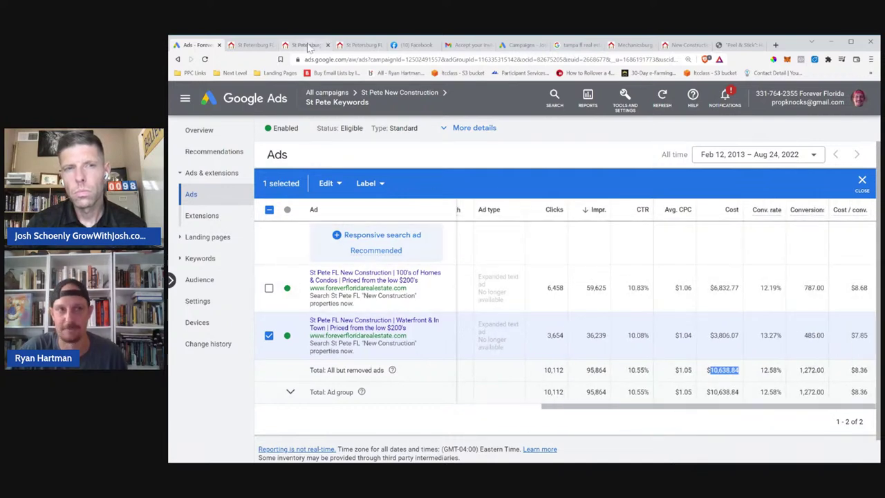
scroll(622, 360, "down", 1)
scroll(635, 367, "left", 2)
scroll(635, 367, "right", 2)
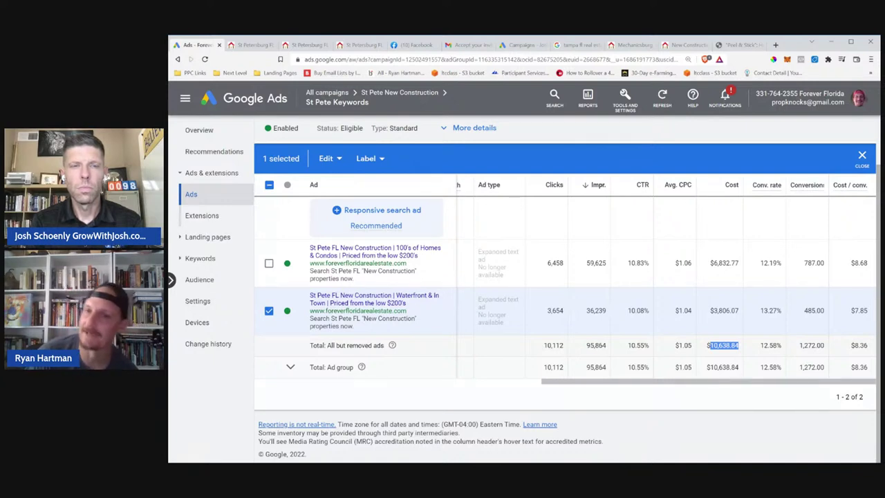
scroll(362, 259, "up", 1)
scroll(361, 261, "down", 1)
scroll(359, 262, "up", 1)
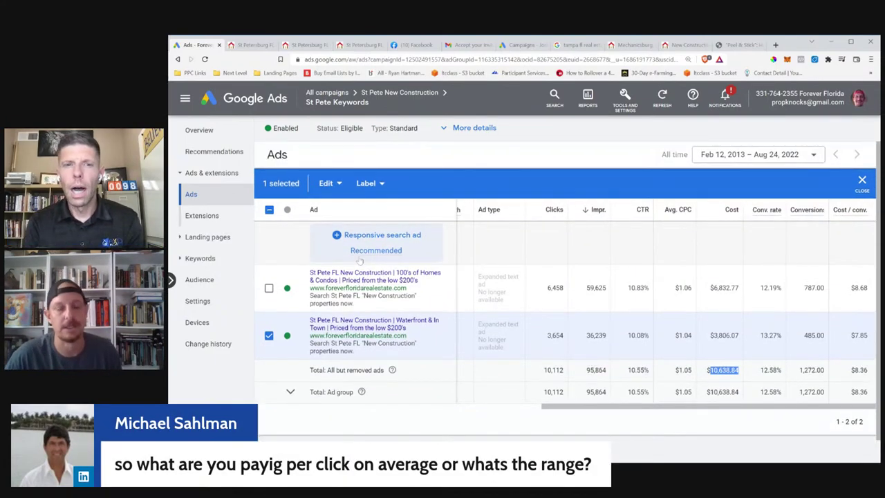
scroll(356, 275, "down", 1)
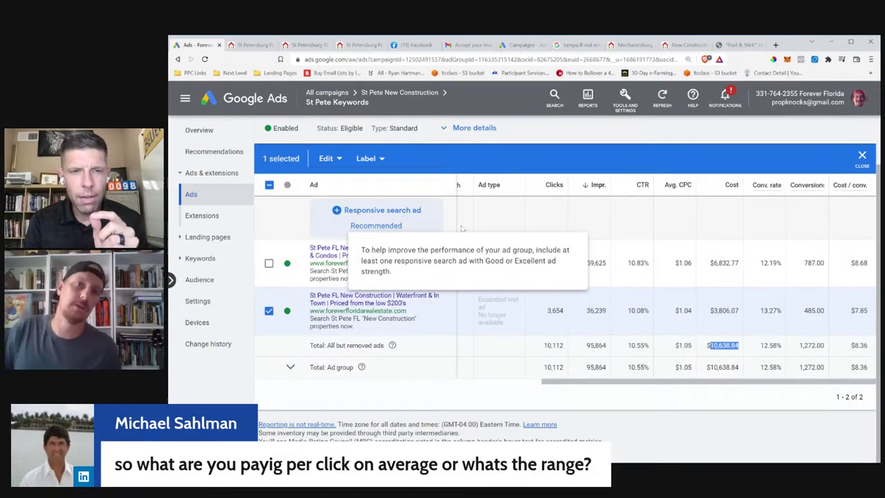
scroll(624, 382, "up", 1)
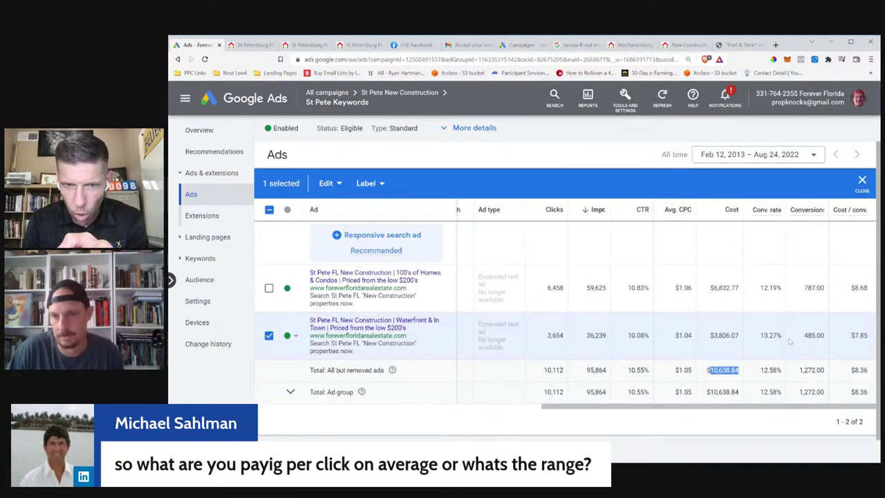
double_click(683, 288)
double_click(683, 335)
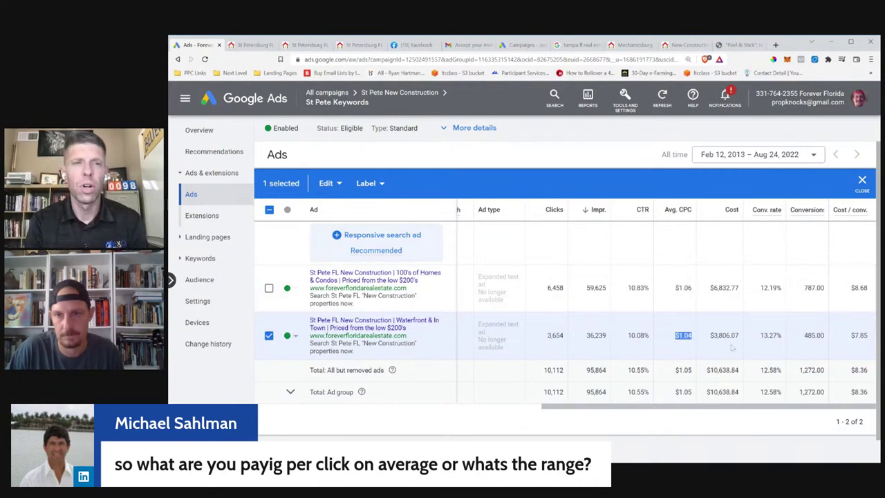
double_click(772, 335)
left_click_drag(783, 287, 759, 292)
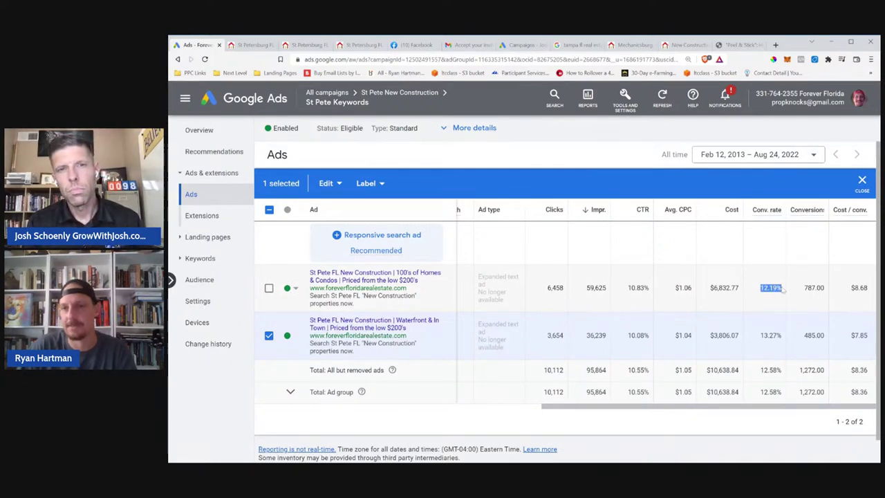
left_click_drag(760, 336, 783, 335)
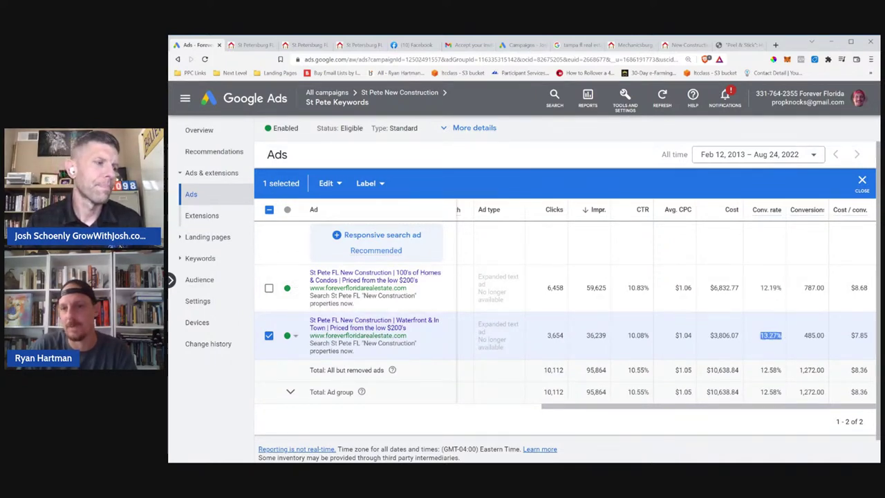
left_click_drag(769, 288, 783, 288)
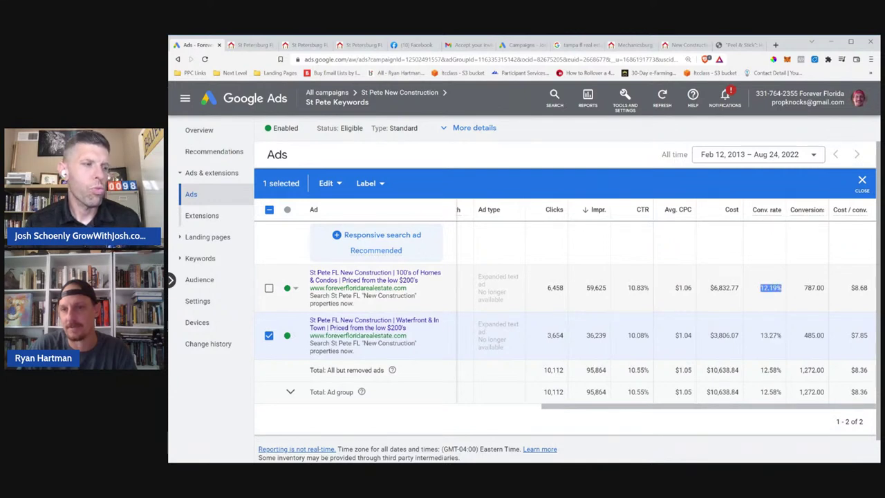
left_click_drag(761, 336, 784, 337)
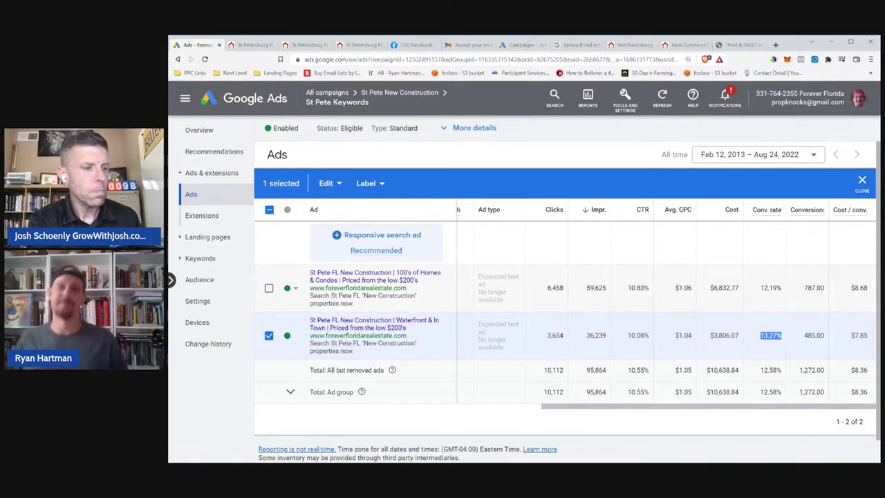
scroll(719, 320, "down", 1)
scroll(719, 320, "up", 1)
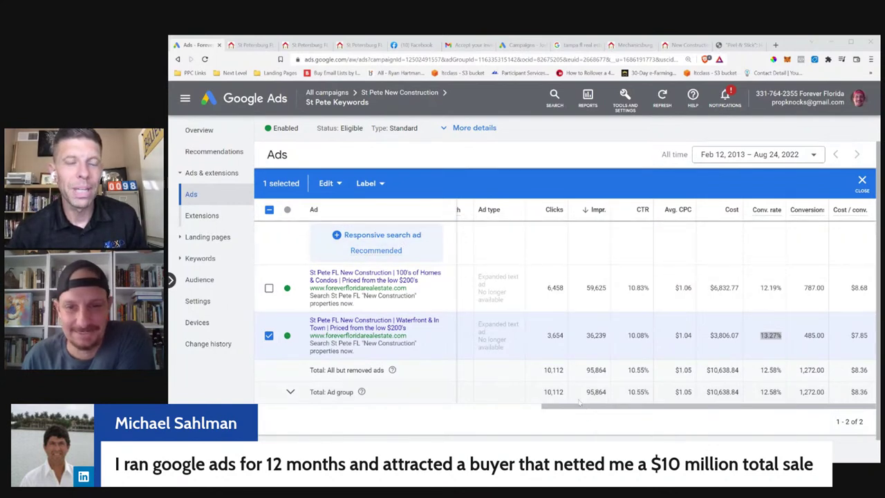
left_click(510, 408)
left_click_drag(510, 408, 596, 408)
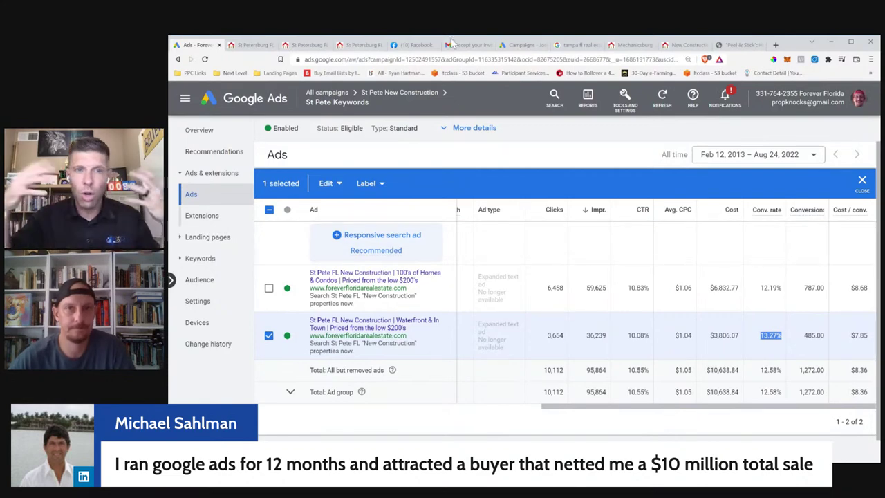
Switch to the Campaigns tab and look over the 38-campaign list
left_click(522, 45)
scroll(415, 311, "down", 3)
scroll(346, 311, "up", 2)
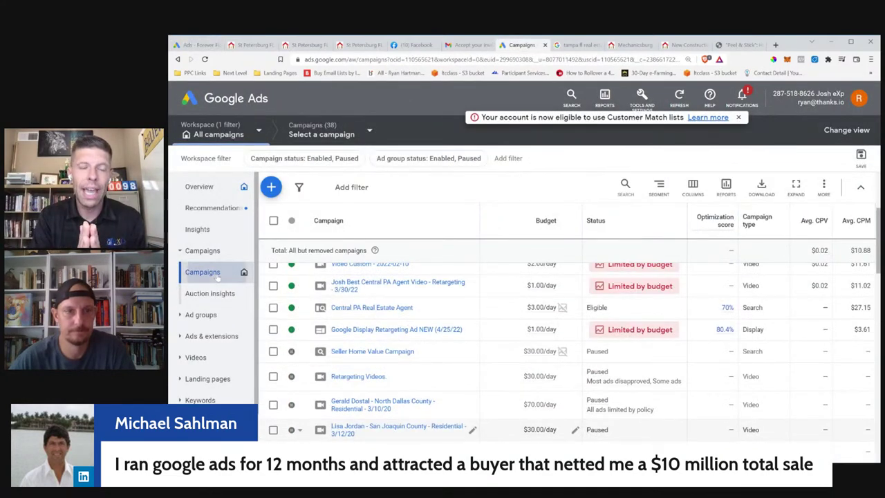
scroll(377, 366, "up", 2)
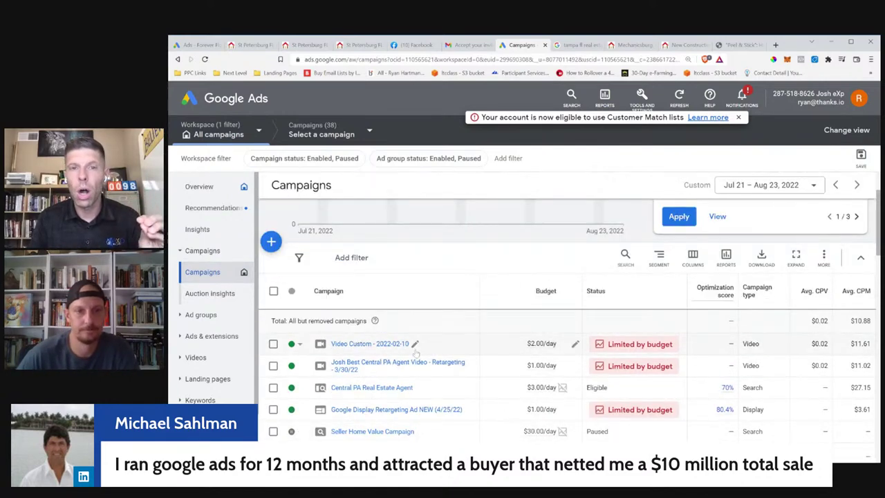
scroll(417, 352, "down", 2)
scroll(419, 354, "up", 3)
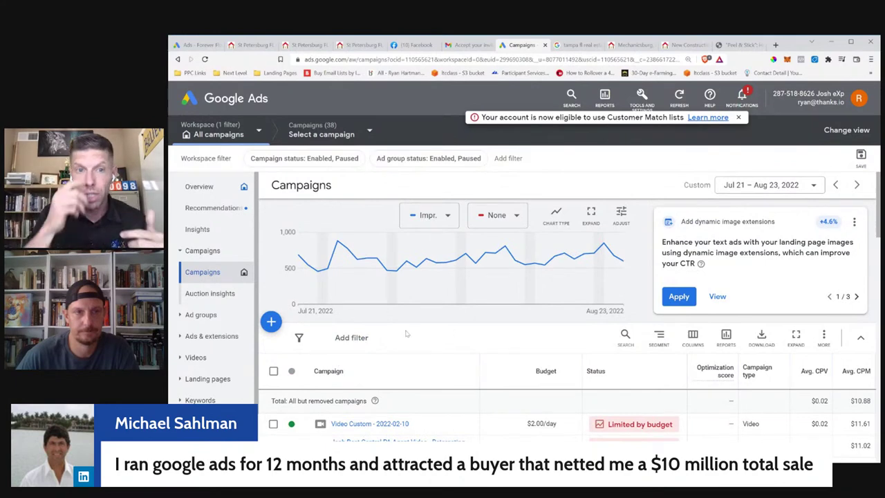
scroll(406, 334, "down", 2)
scroll(407, 334, "down", 2)
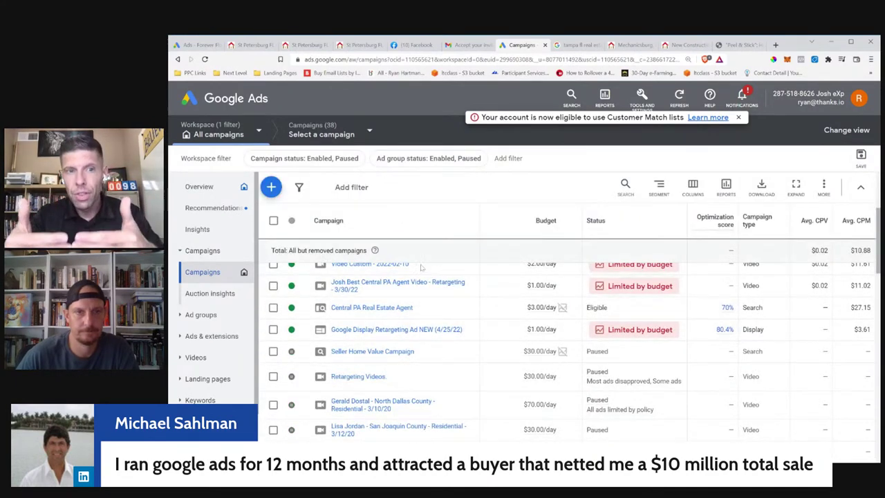
Search the campaigns for "new" and open Mechanicsburg New Construction's ad groups
left_click(625, 185)
type("new")
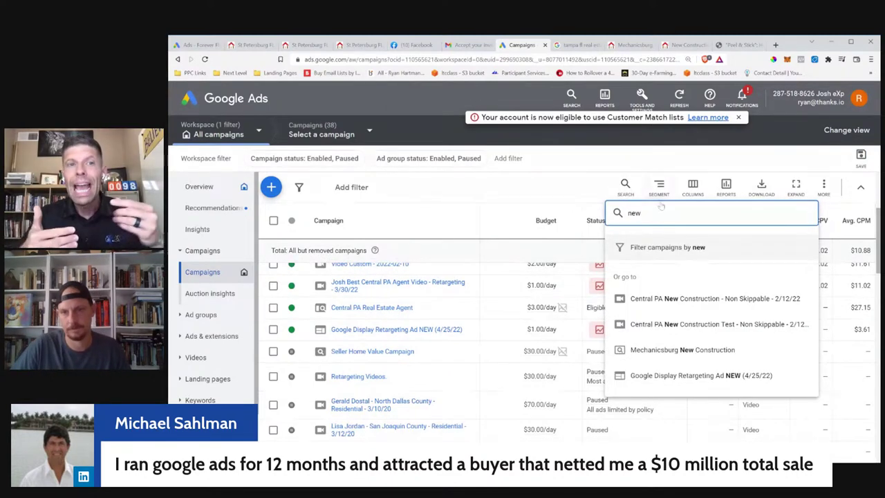
left_click(675, 350)
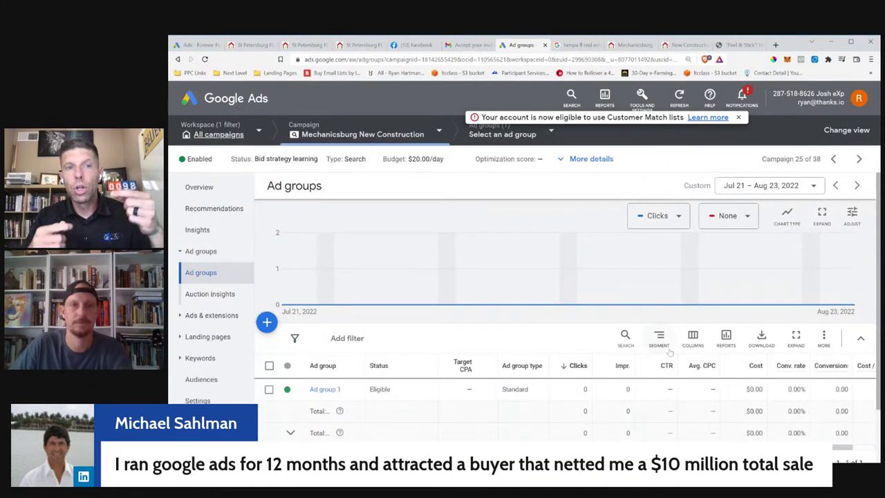
Open Ad group 1's search keywords and check their eligibility and review statuses
left_click(331, 389)
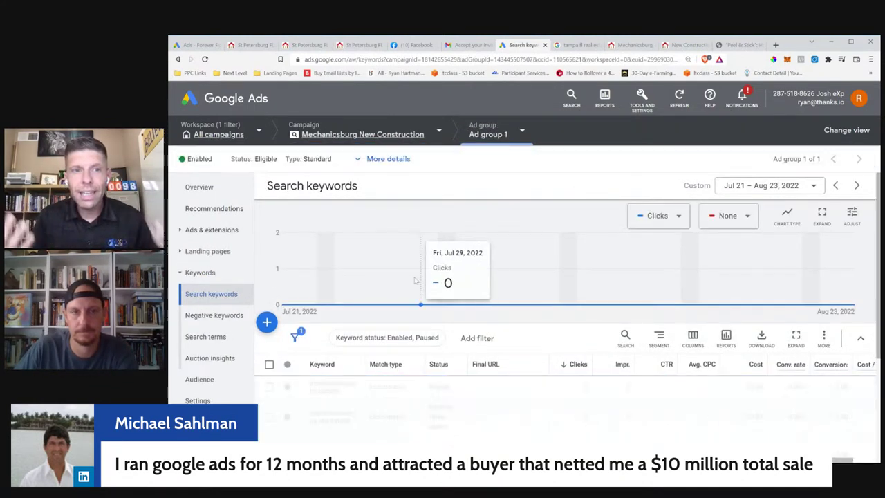
scroll(415, 280, "down", 2)
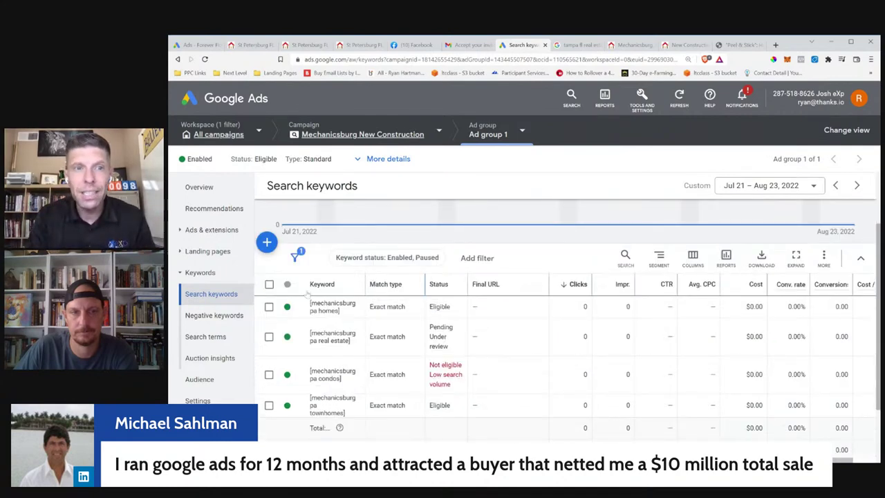
scroll(329, 305, "up", 2)
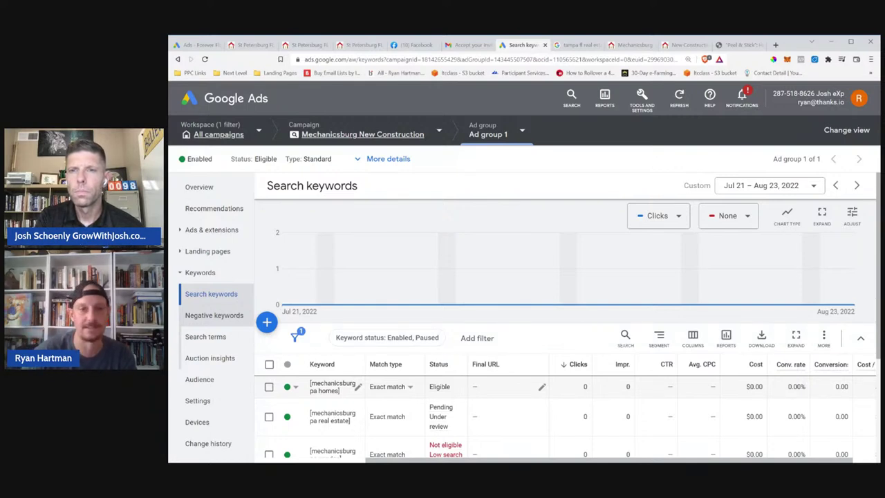
mouse_move(428, 299)
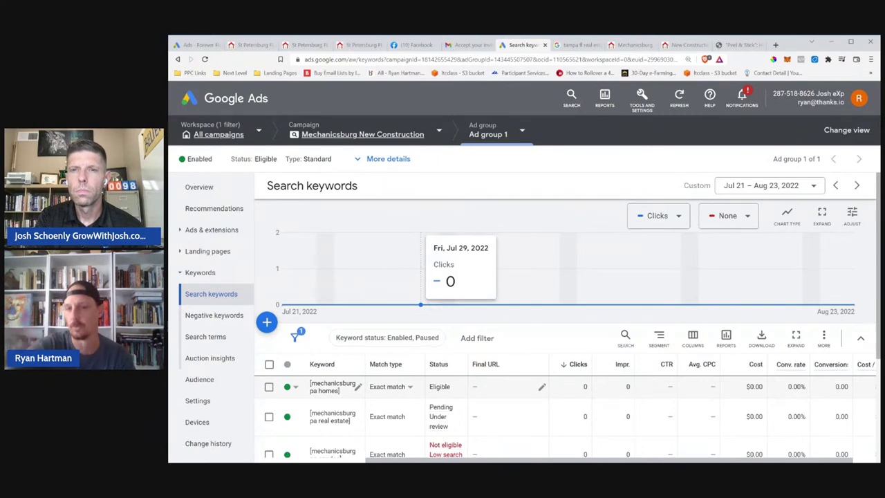
Return to the St Pete Keywords ads table totalling 10,112 clicks and 1,272 conversions
scroll(567, 311, "down", 3)
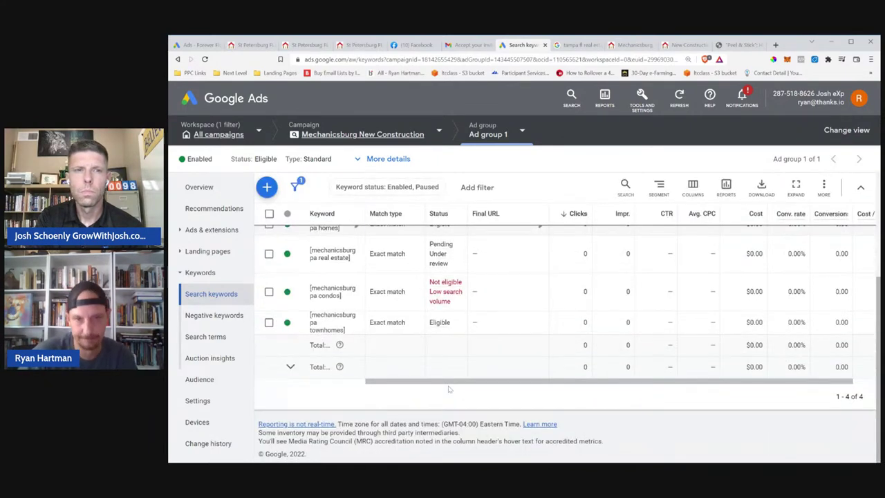
scroll(567, 311, "up", 3)
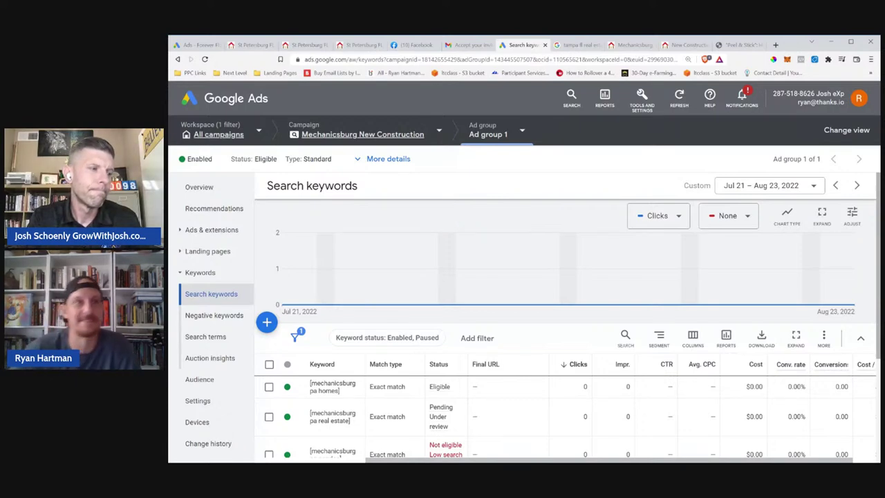
left_click(200, 45)
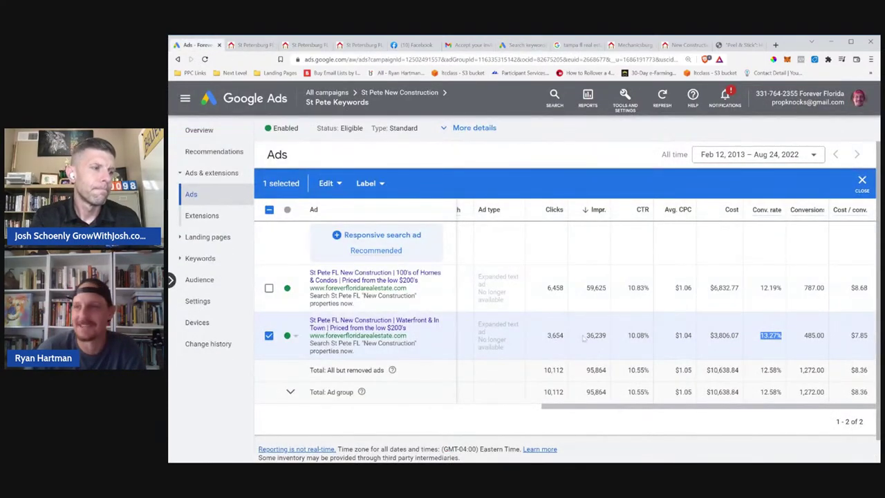
left_click_drag(591, 408, 652, 411)
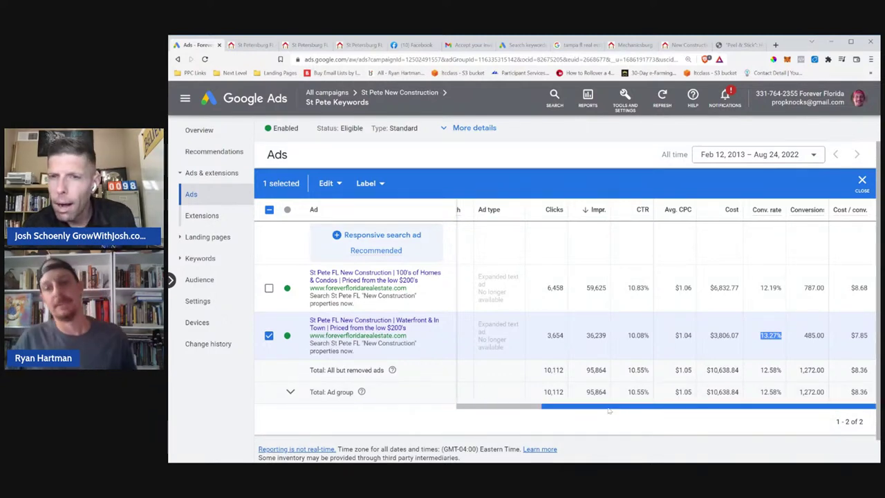
left_click_drag(621, 412, 557, 418)
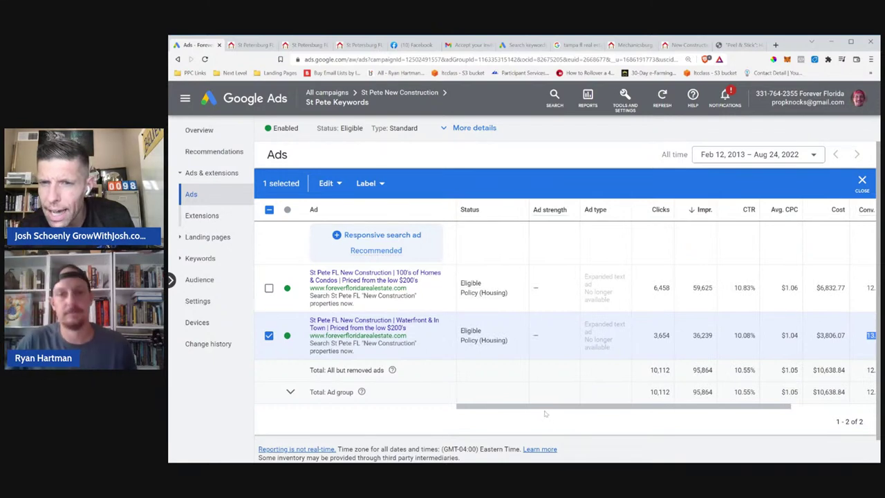
left_click_drag(554, 410, 610, 409)
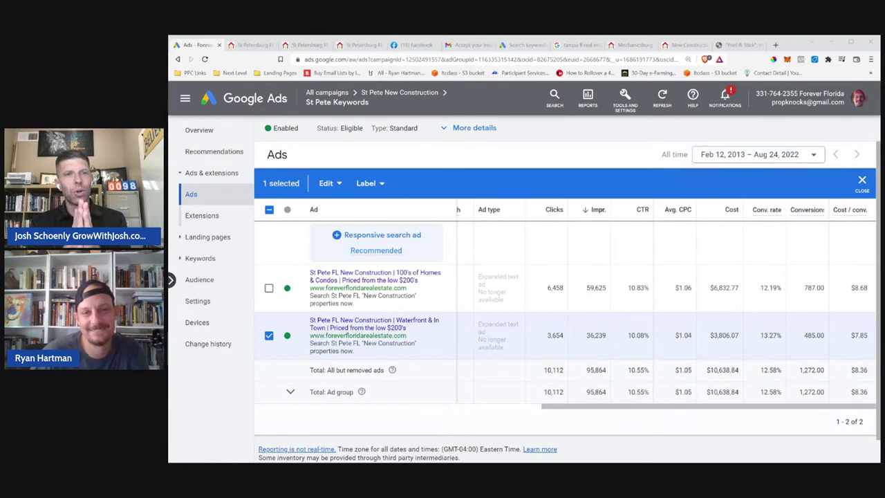
Scroll the St Pete Keywords ads list to view totals of $10,638.84 cost and 1,272 conversions at $8.36
scroll(536, 319, "down", 2)
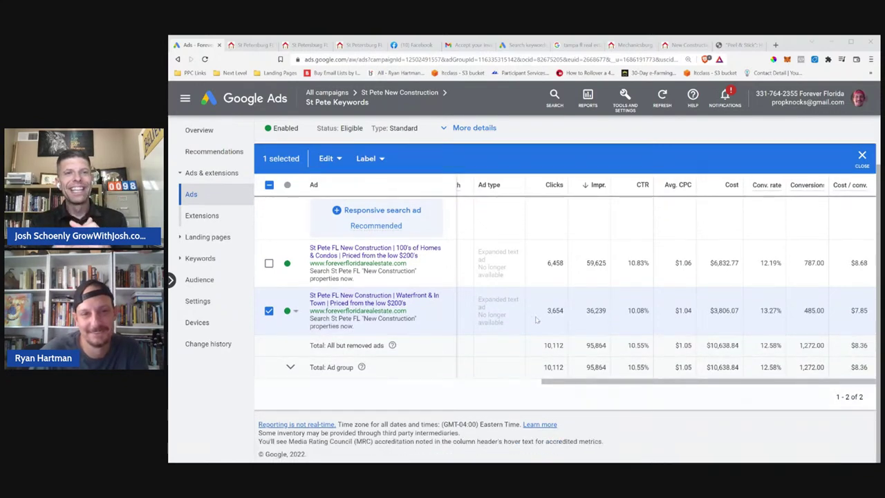